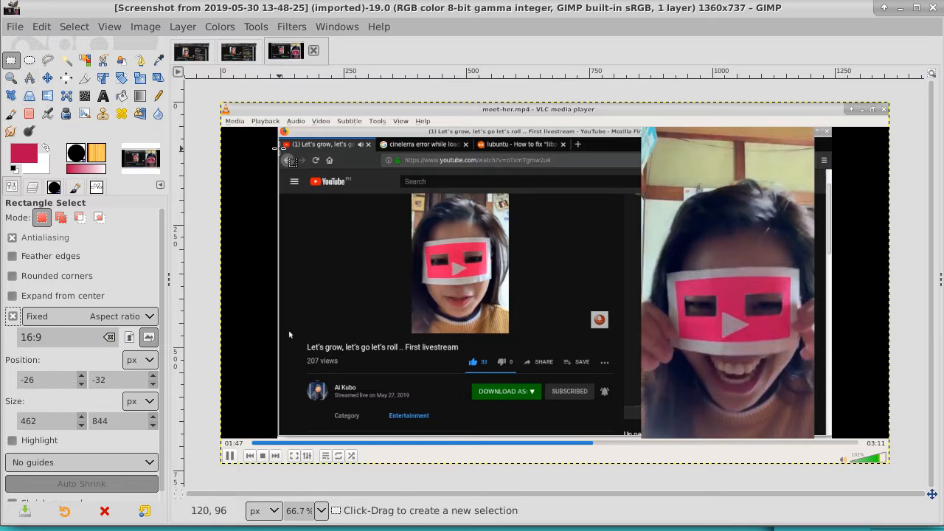
- Crop the image to a 16:9 selection of about 1136 × 639 px around the browser window, leaving out the player frame
drag(277, 138, 683, 449)
drag(644, 338, 645, 324)
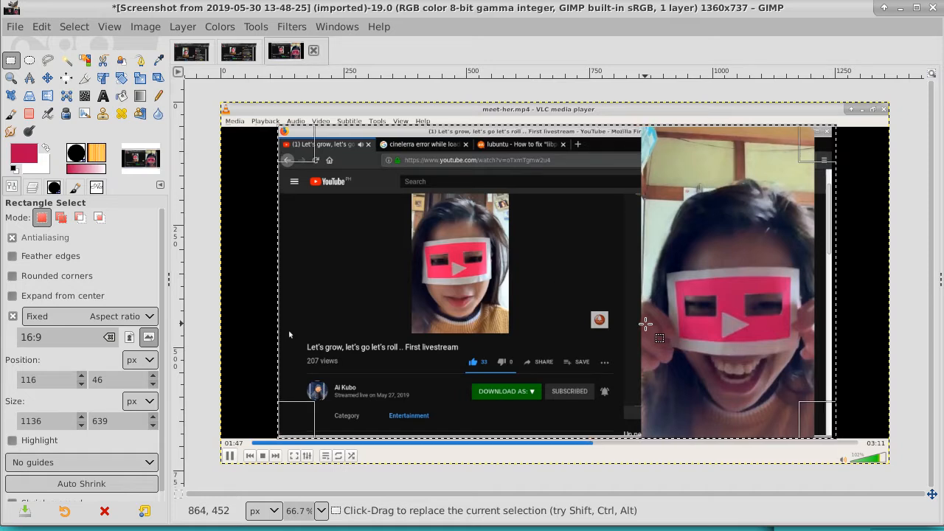
click(149, 29)
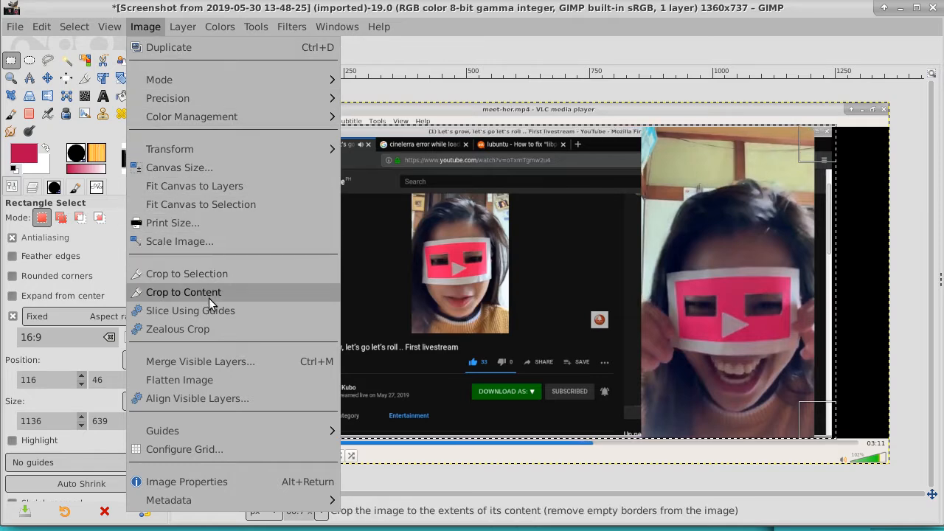
click(210, 275)
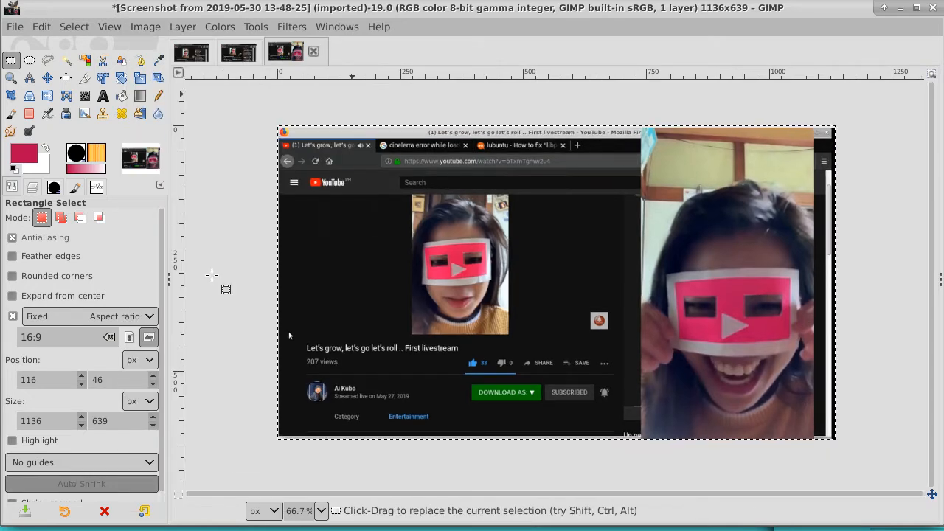
- Scale the image to 1280 px wide and 720 px high, keeping its proportions
click(145, 27)
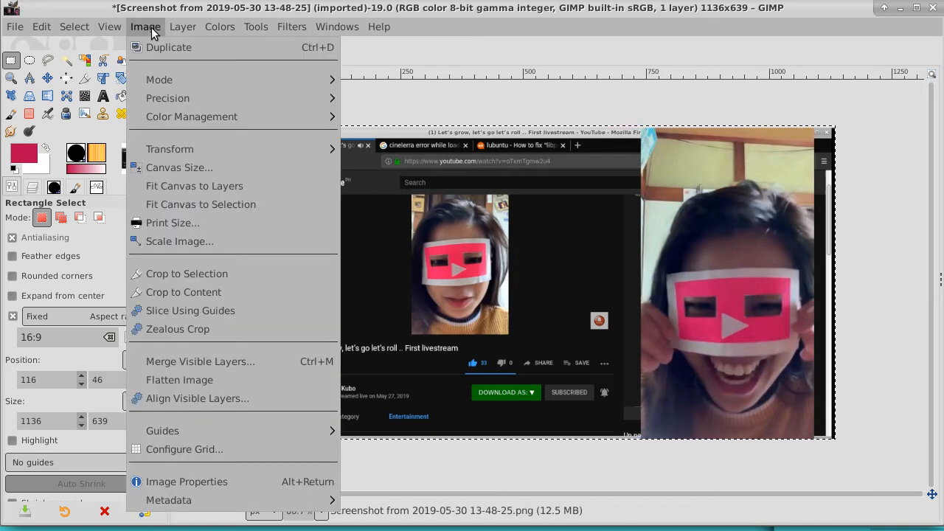
click(155, 242)
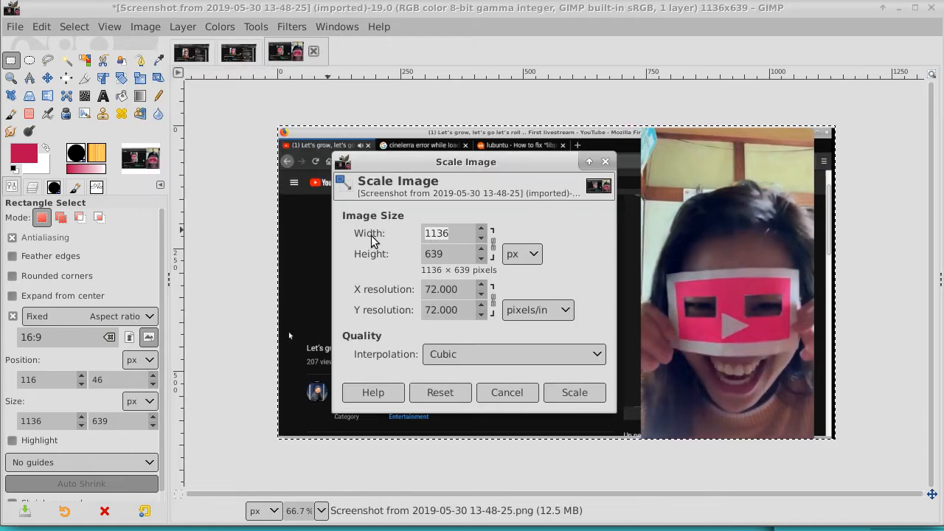
text(1280)
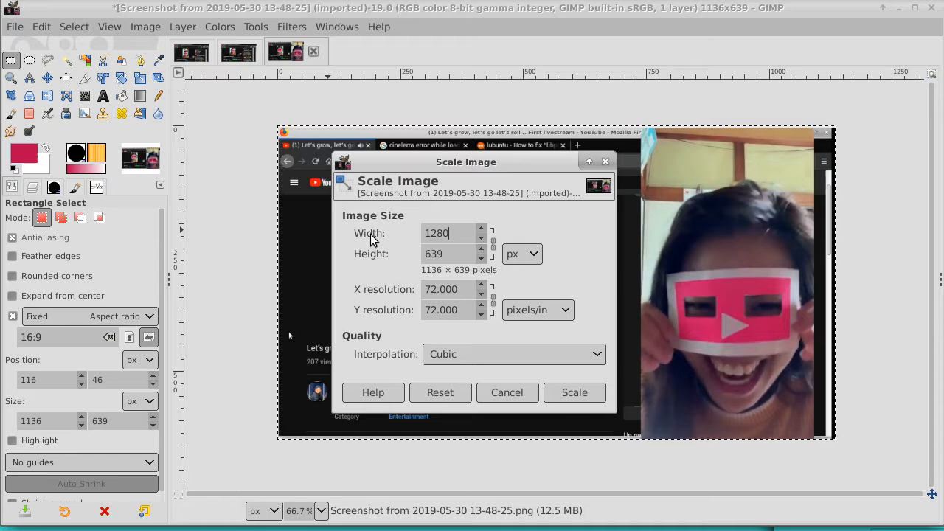
key(Return)
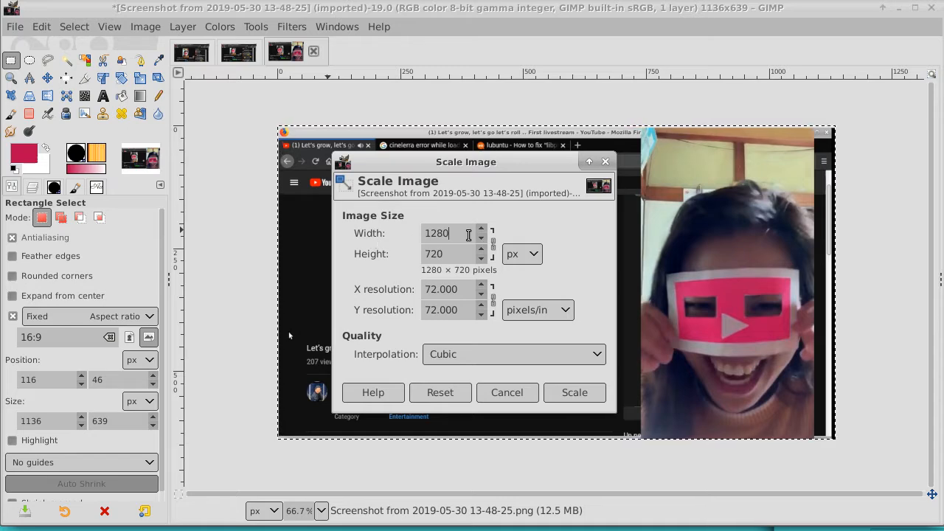
click(569, 393)
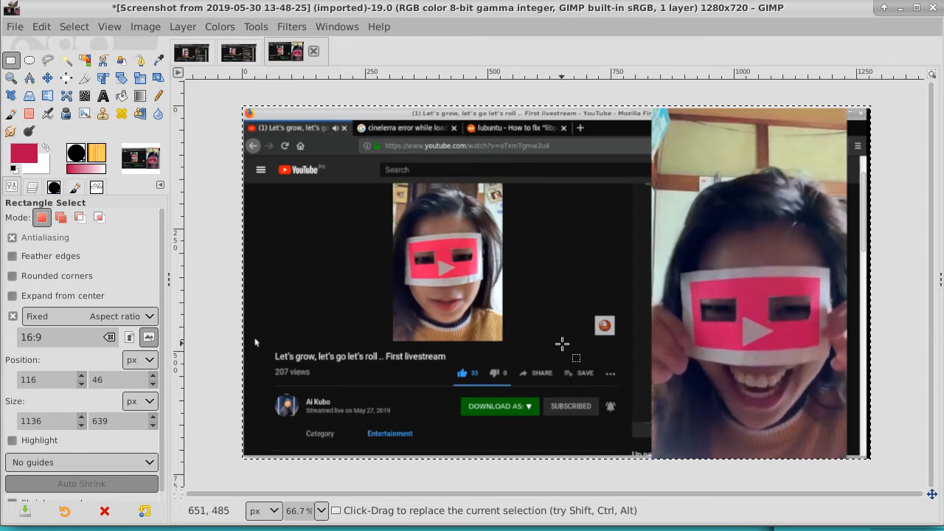
- Clear the selection and sharpen the screenshot with Unsharp Mask at radius 3.000, amount 0.500 and threshold 0.000
click(72, 28)
click(81, 67)
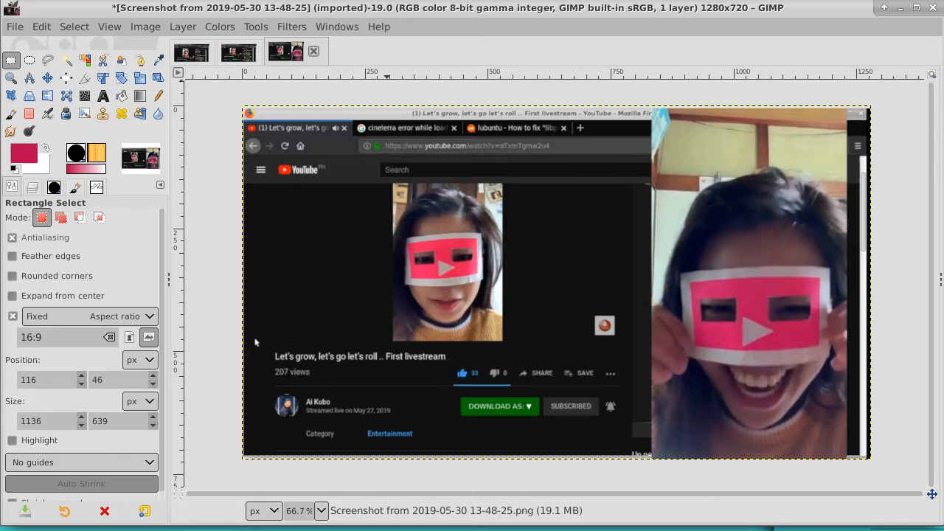
click(299, 27)
mouse_move(340, 135)
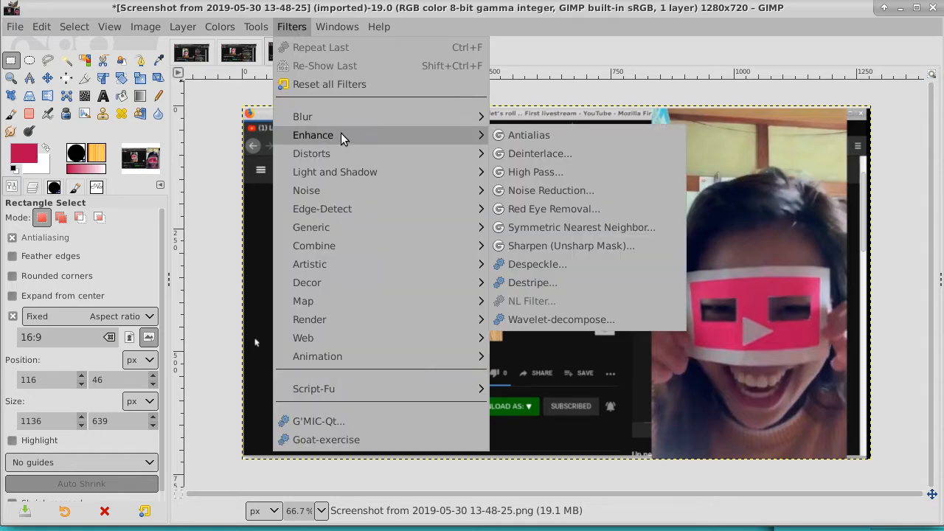
click(560, 246)
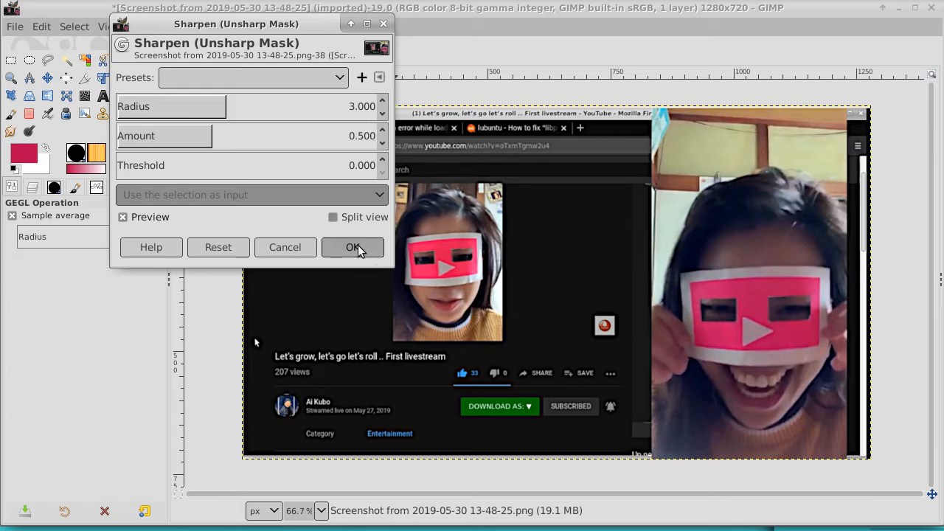
click(353, 247)
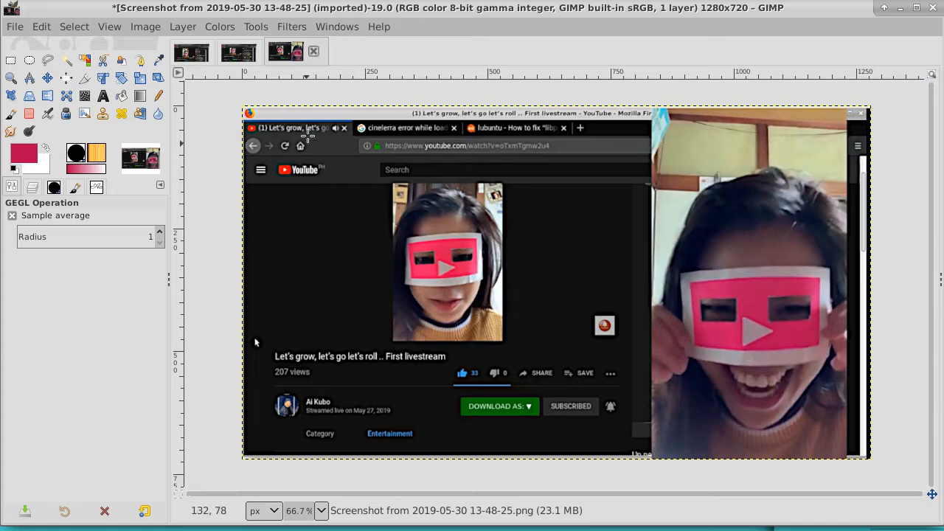
- Add a transparent 1280 × 720 px layer and move it below the screenshot layer
click(34, 190)
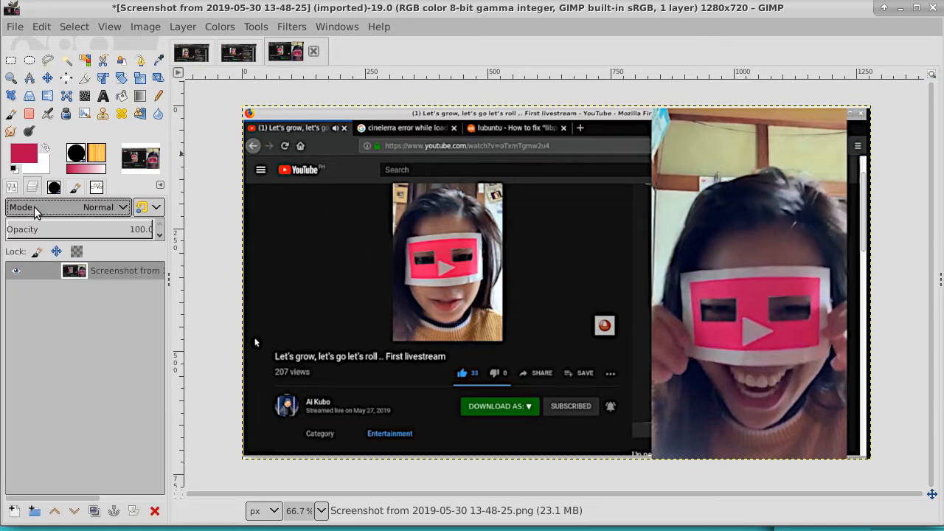
click(13, 510)
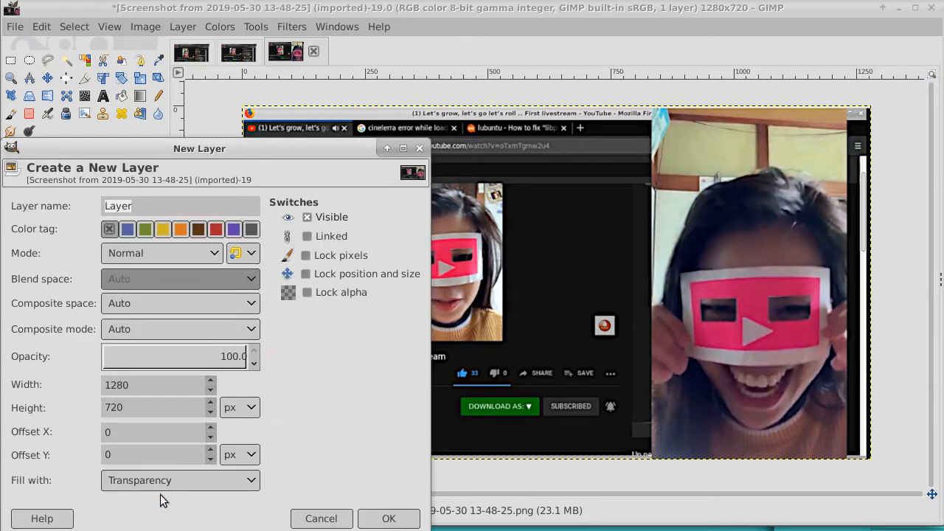
click(388, 519)
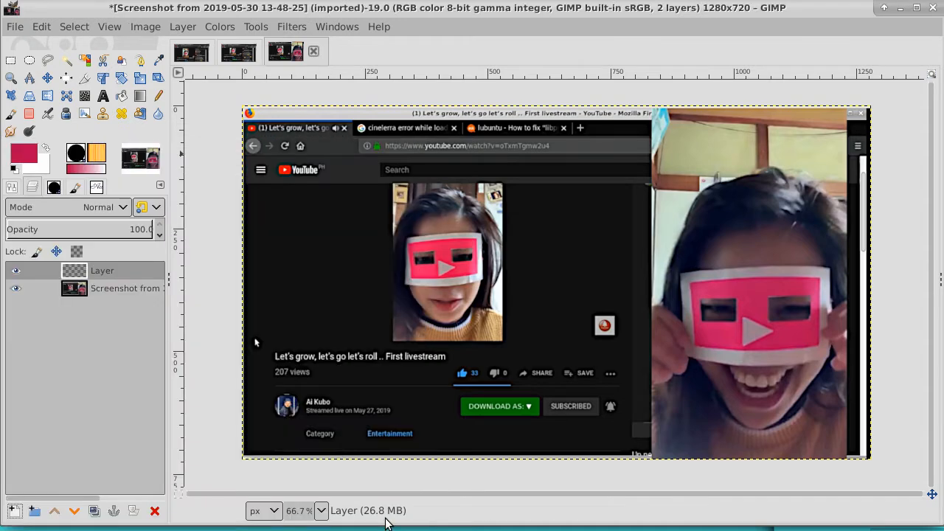
click(74, 511)
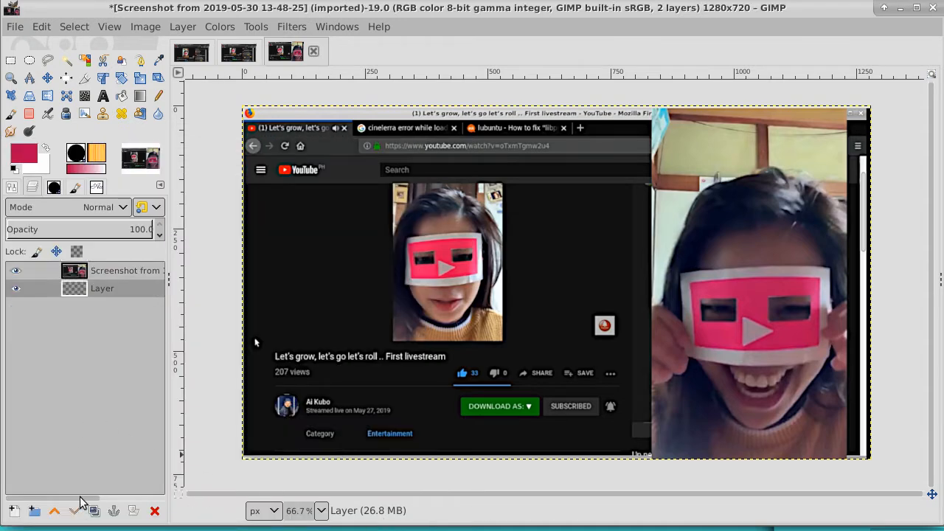
- Pick the dark page background colour from the screenshot layer and fill the empty lower layer with it
click(109, 275)
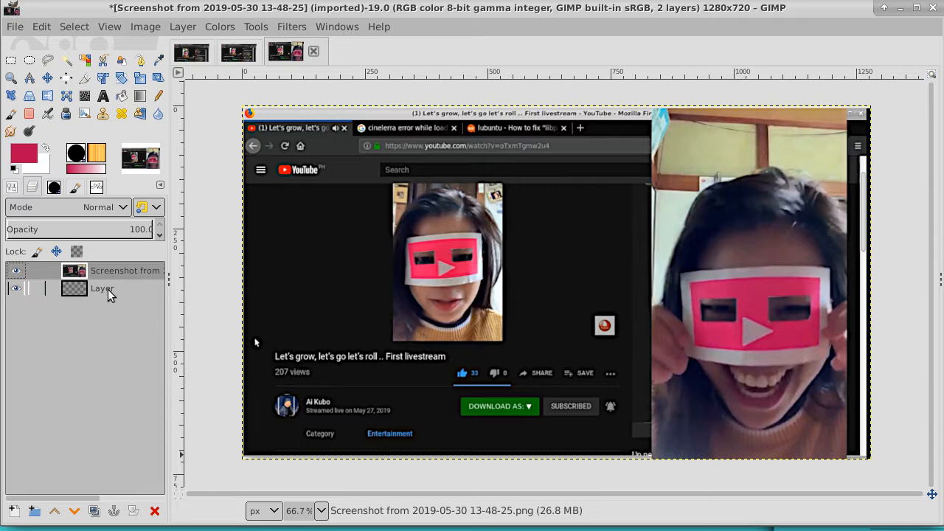
click(111, 289)
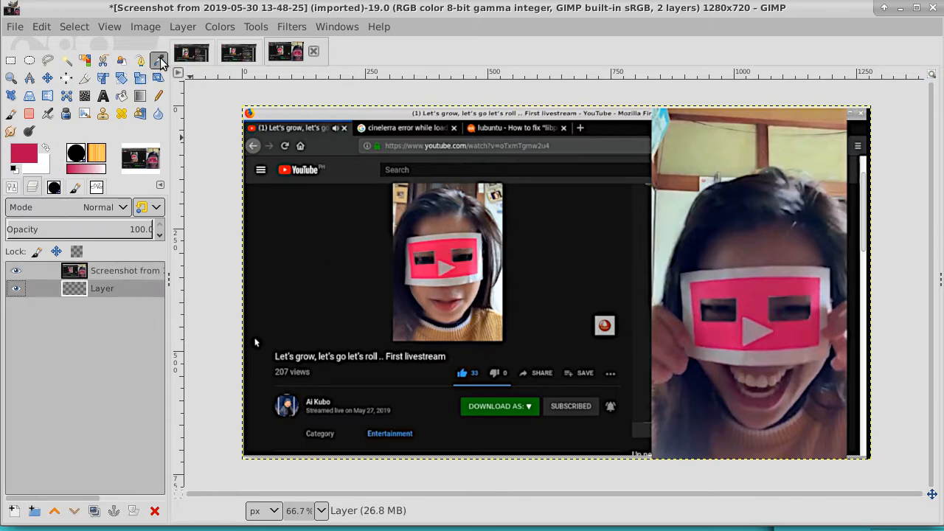
click(122, 271)
click(315, 255)
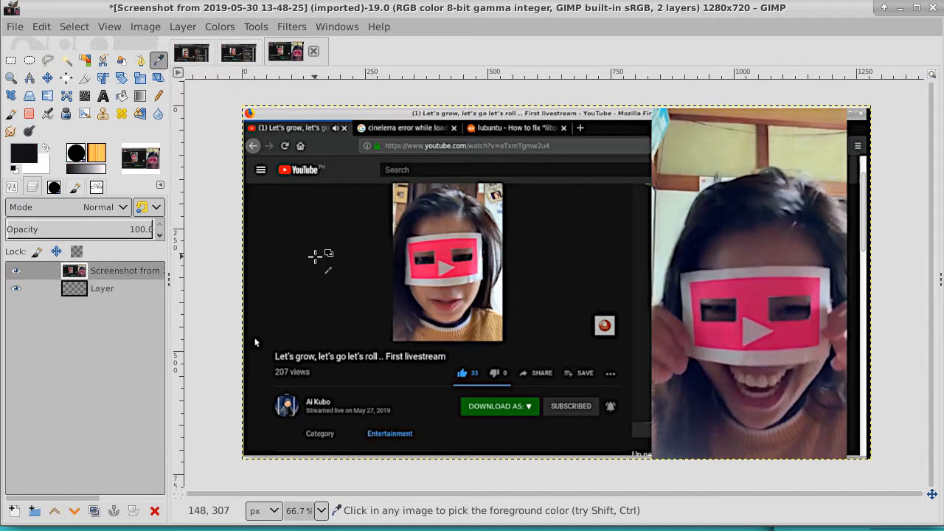
click(125, 289)
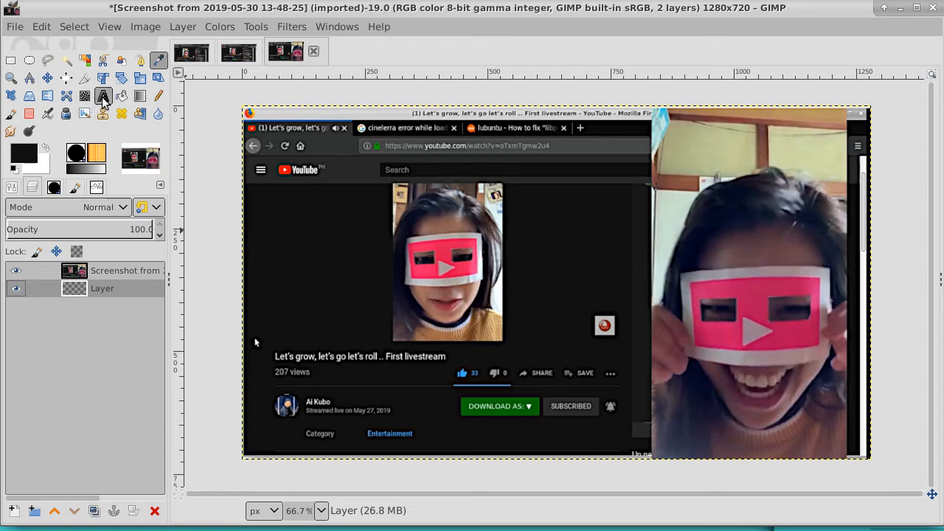
click(122, 97)
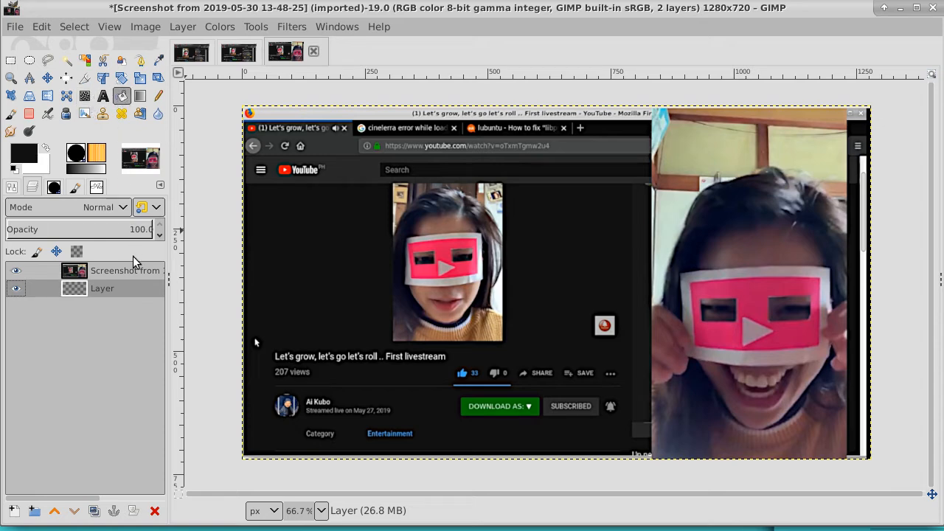
click(312, 262)
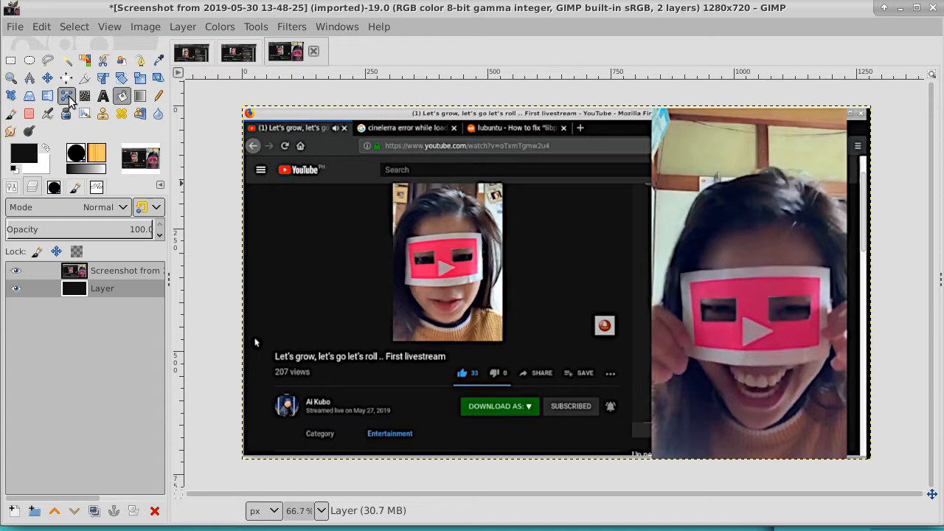
click(10, 60)
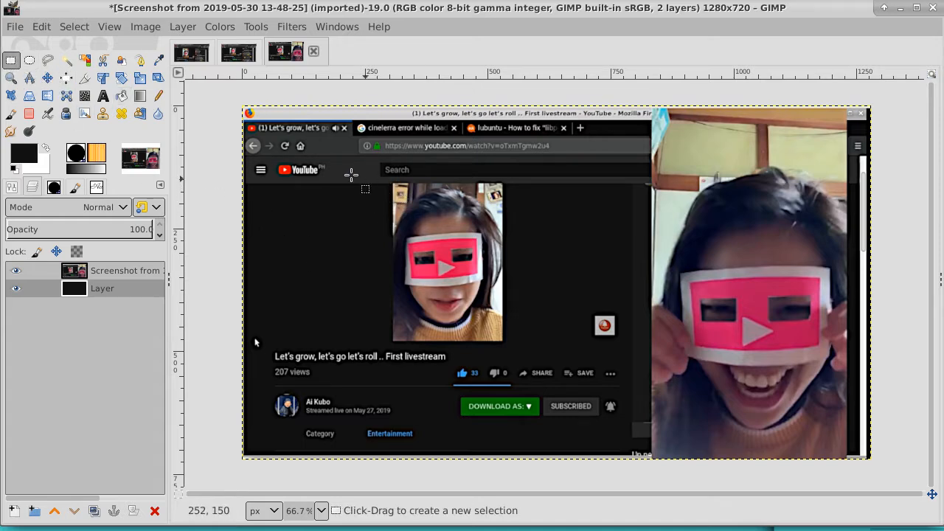
click(10, 77)
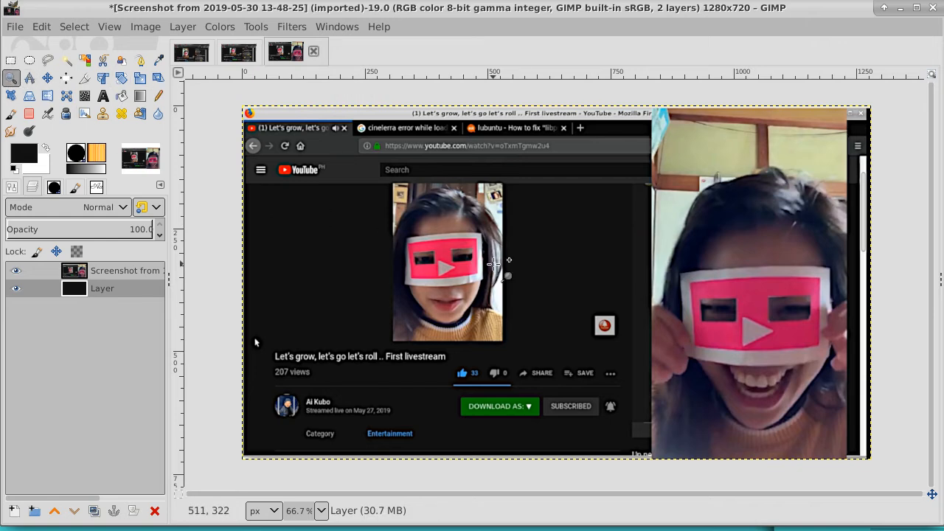
click(494, 262)
click(11, 59)
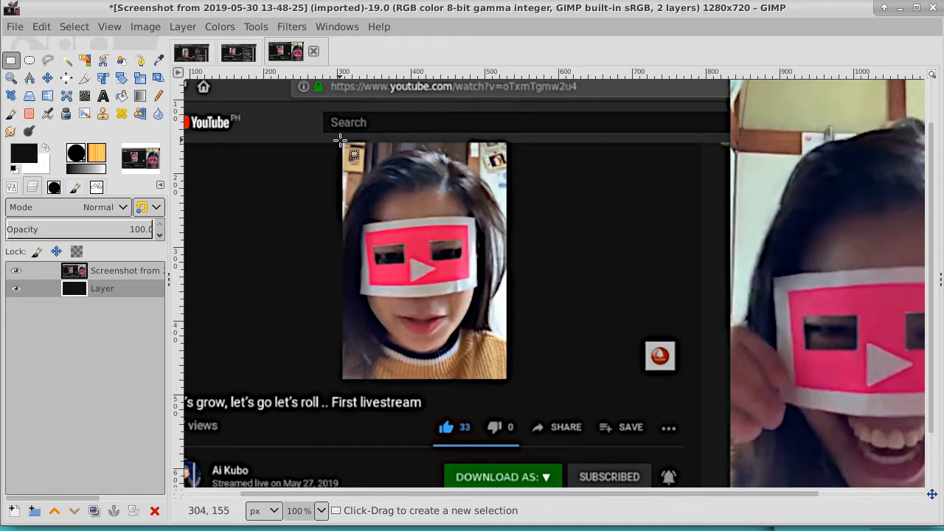
drag(340, 140, 507, 224)
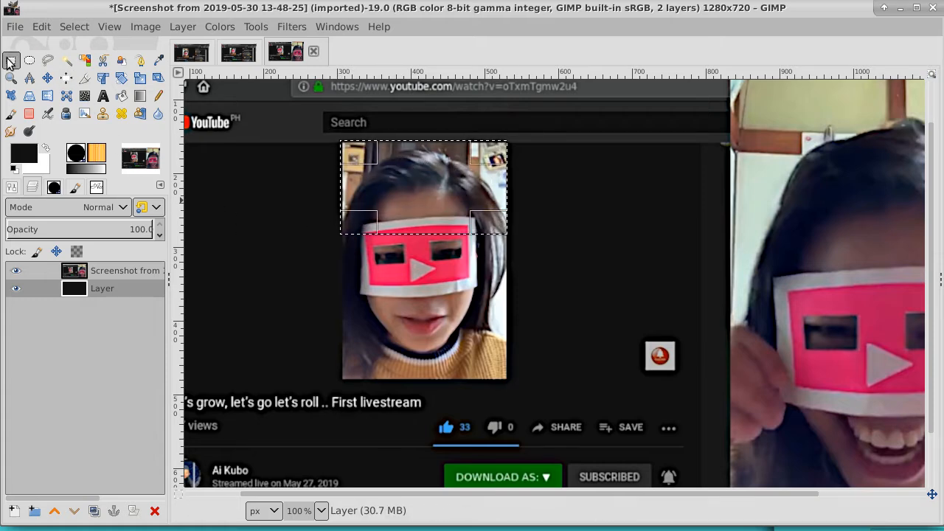
- Turn off the fixed aspect ratio and replace the selection with a rectangle of about 228 × 325 px around the small central video picture
click(12, 187)
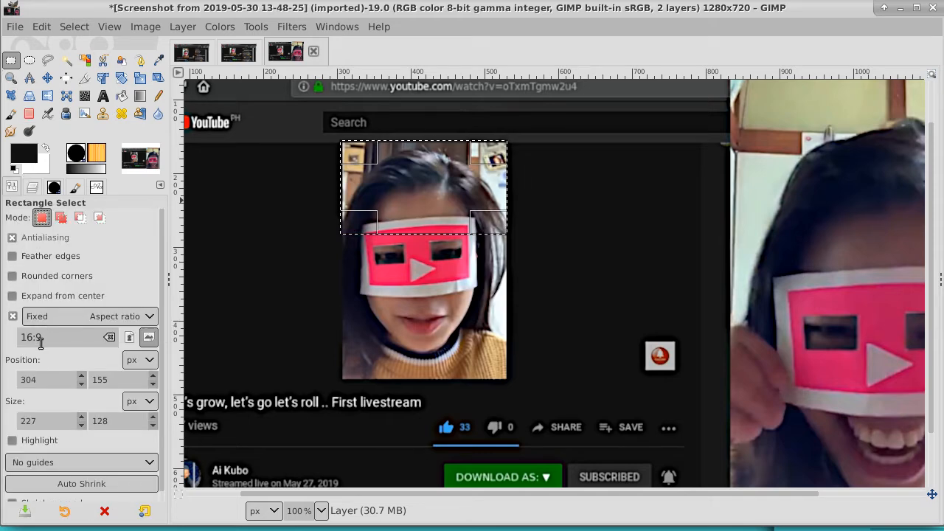
click(13, 317)
click(74, 27)
click(85, 65)
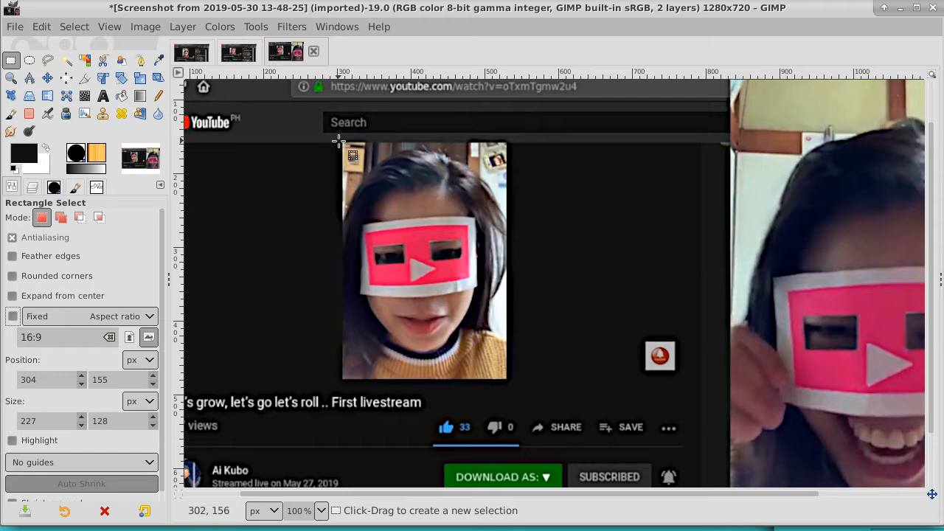
drag(341, 140, 508, 380)
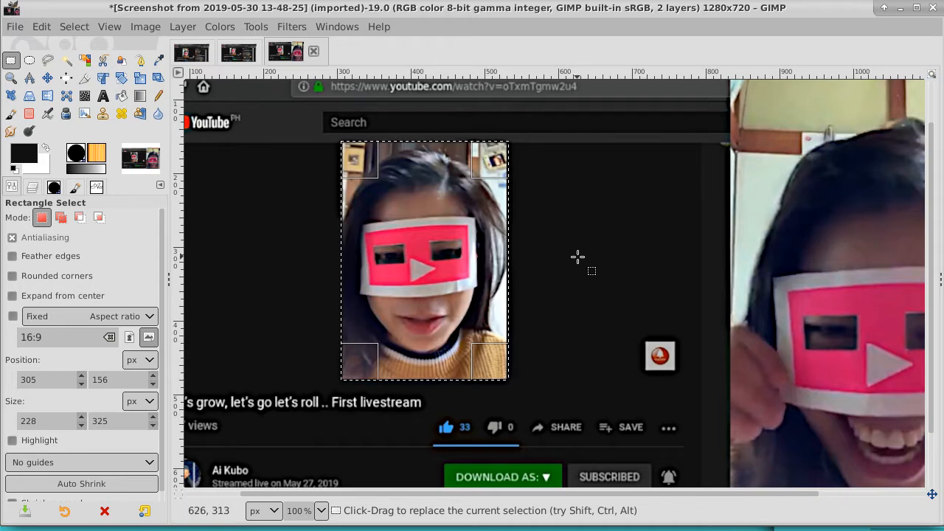
click(41, 27)
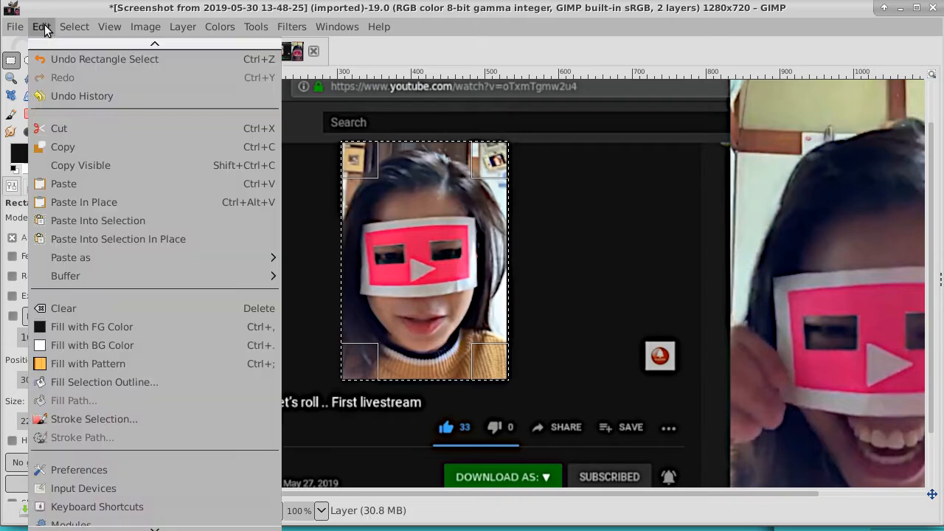
click(64, 131)
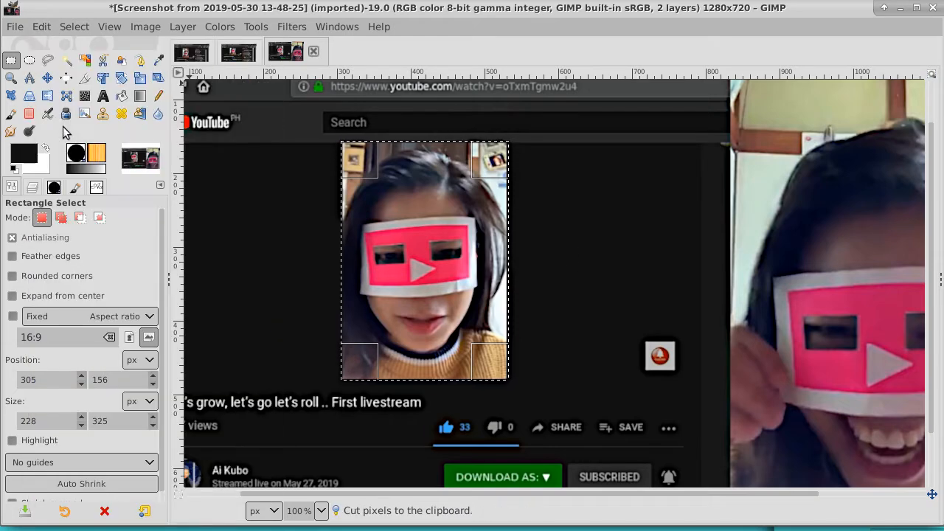
click(33, 188)
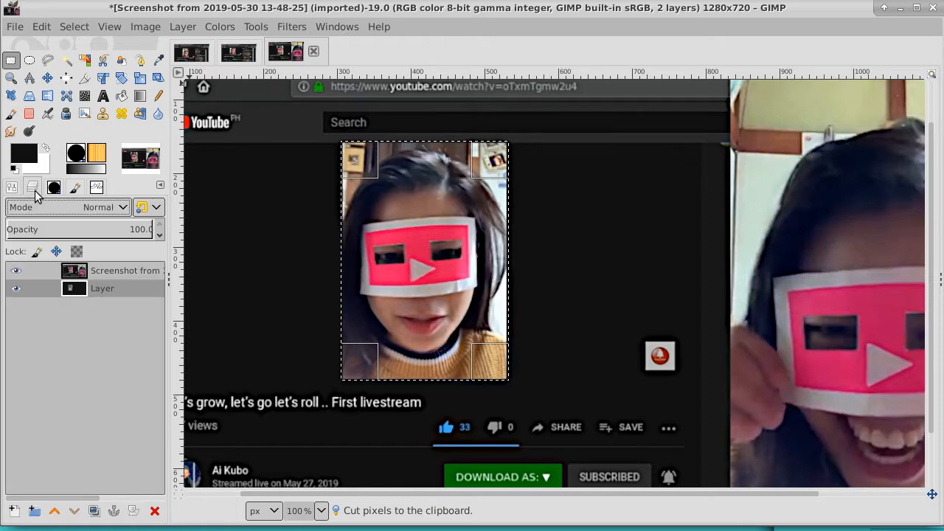
click(38, 28)
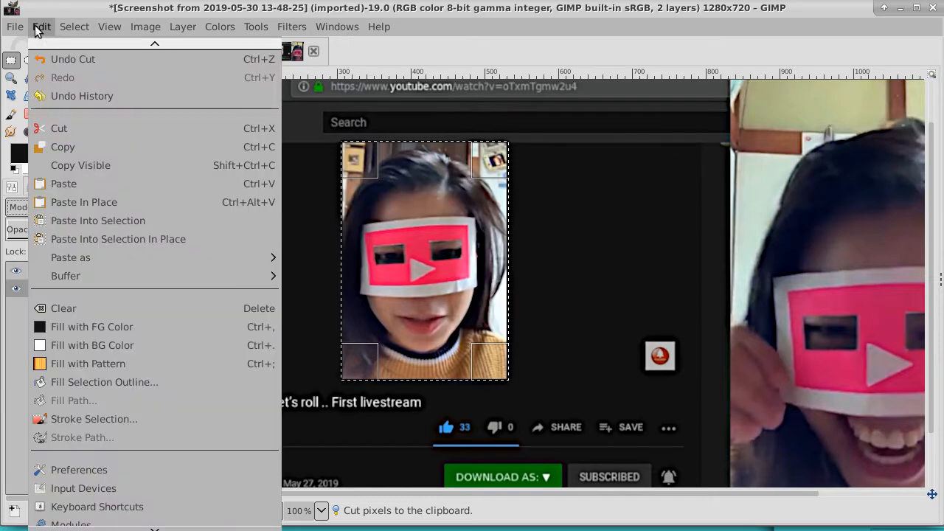
click(44, 65)
- Cut the selected small video picture out of the screenshot layer and clear the selection
click(109, 265)
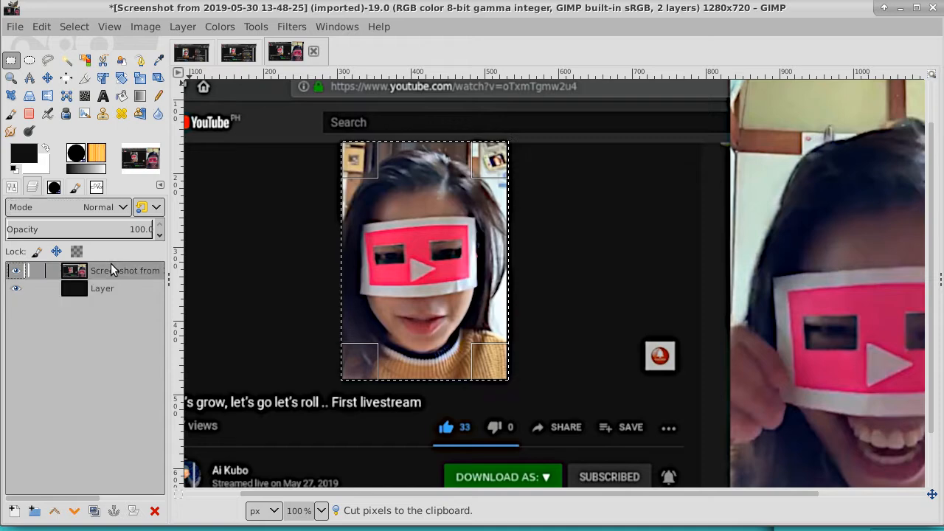
click(47, 29)
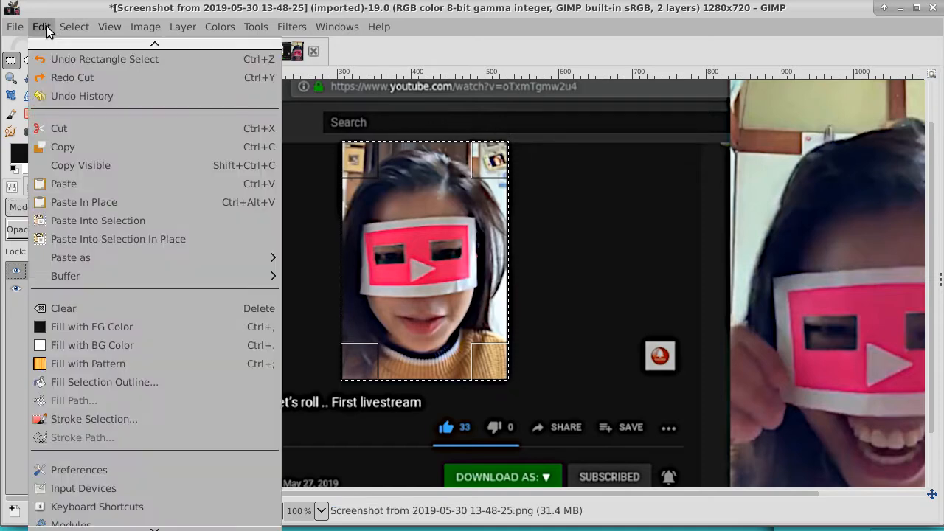
click(57, 127)
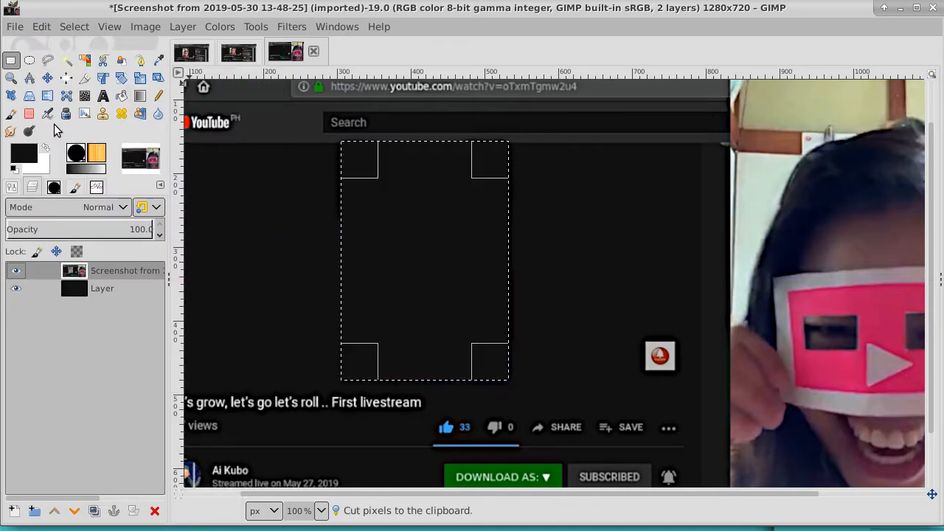
click(74, 26)
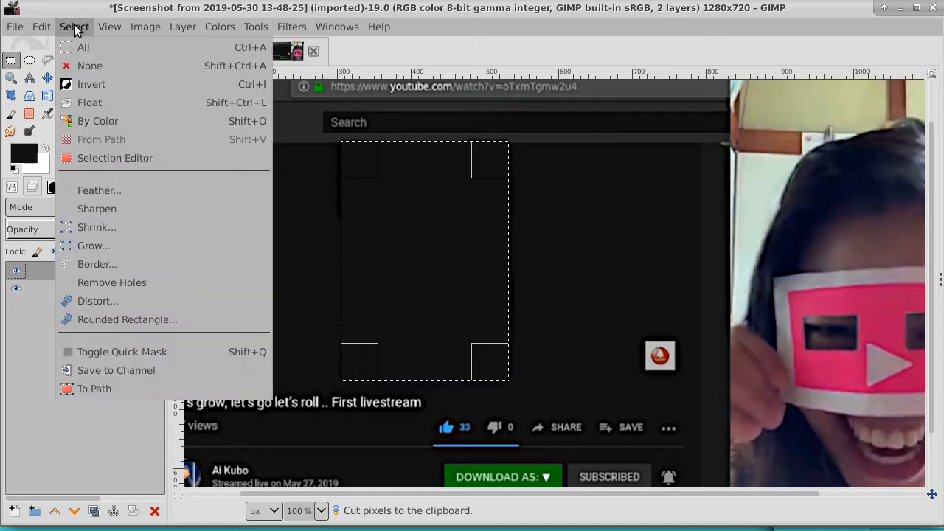
click(74, 63)
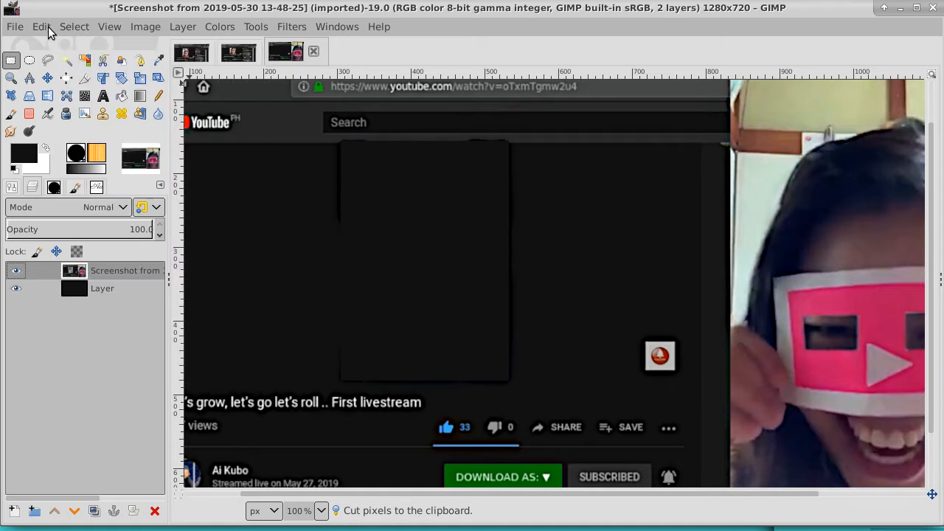
- Paste the cut picture in place and turn the floating selection into its own new layer
click(44, 26)
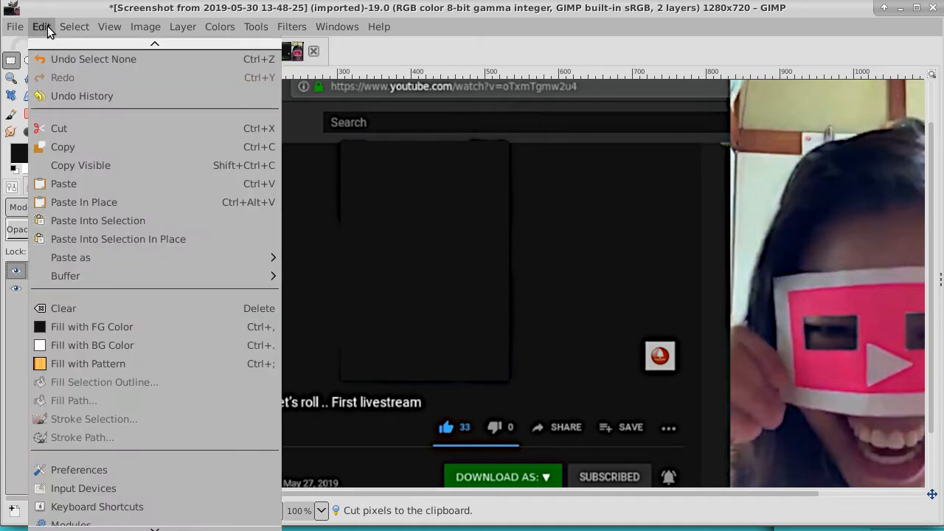
mouse_move(79, 256)
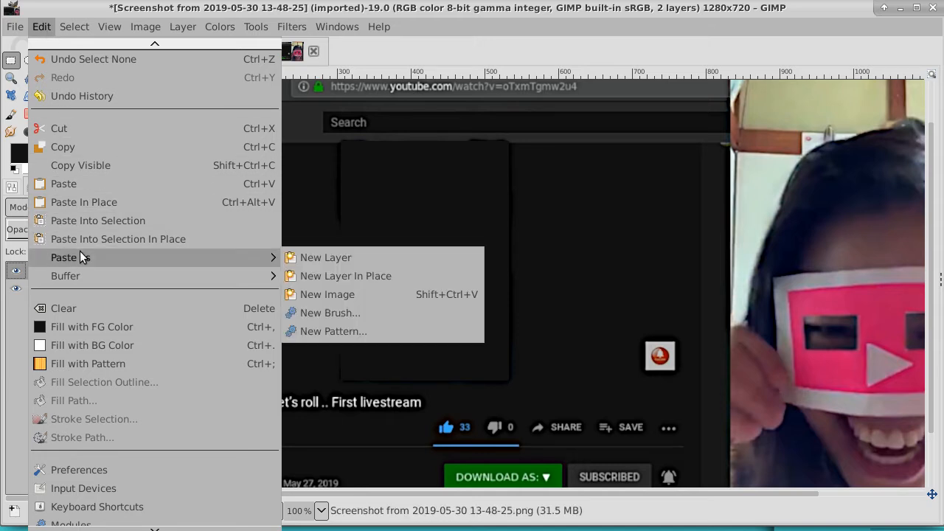
click(88, 198)
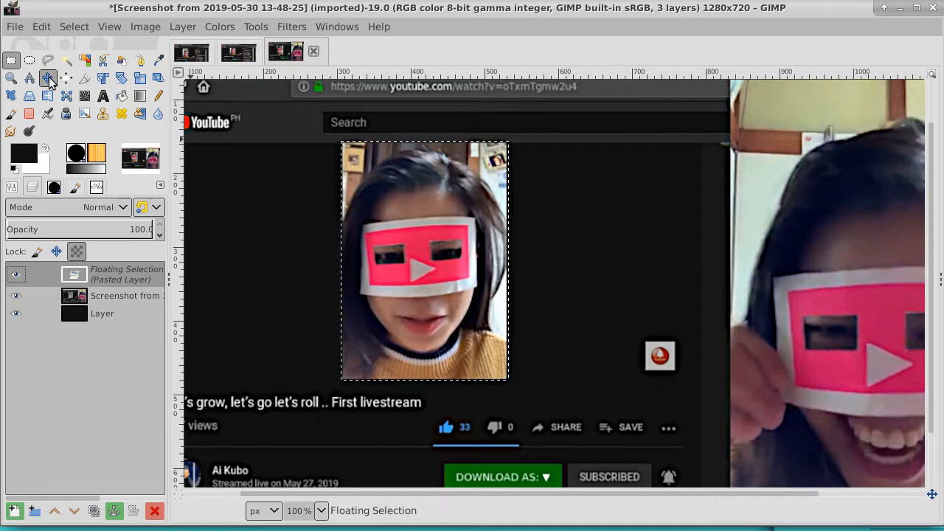
right_click(102, 273)
click(178, 98)
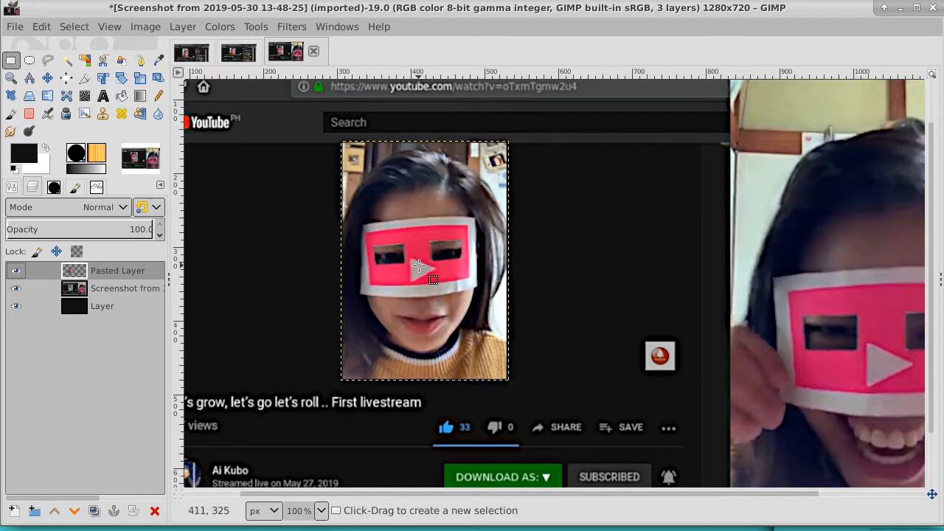
- Move the pasted picture layer about 259 px to the right, beside the large face picture
click(47, 77)
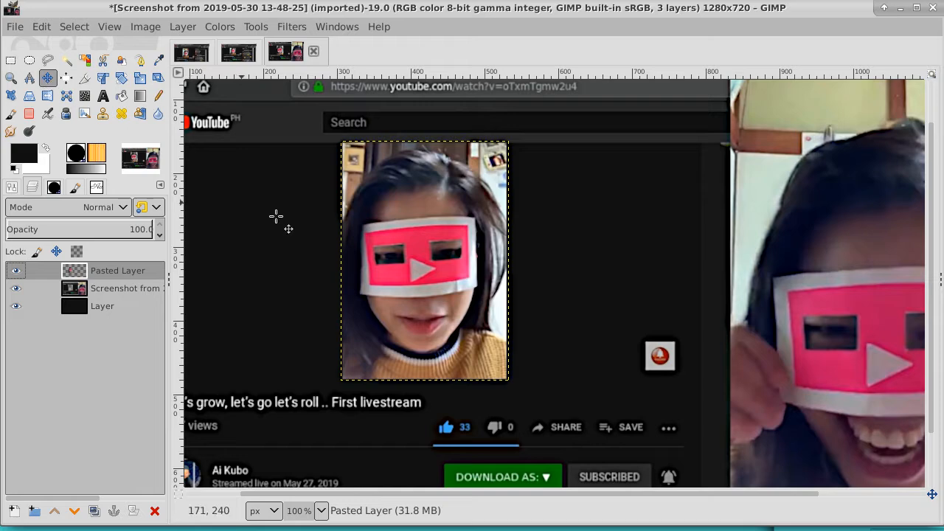
drag(442, 264, 625, 262)
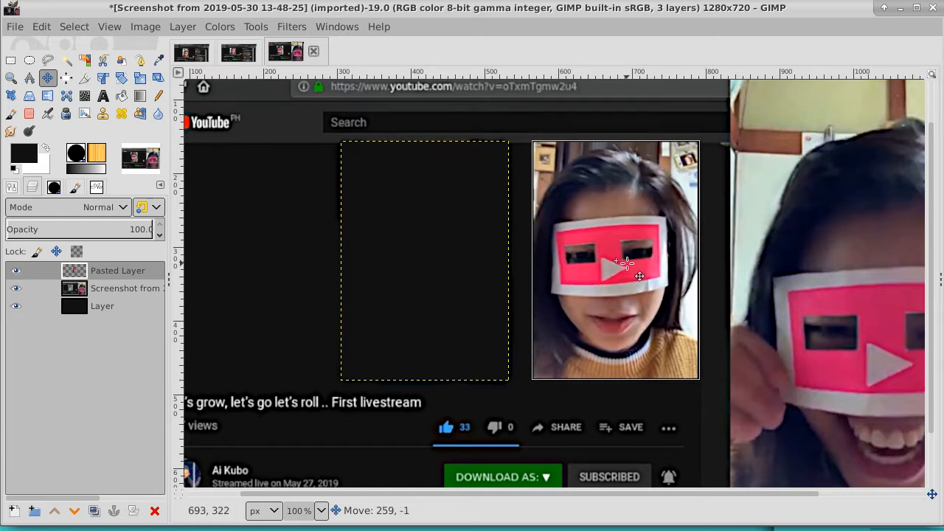
drag(626, 263, 627, 263)
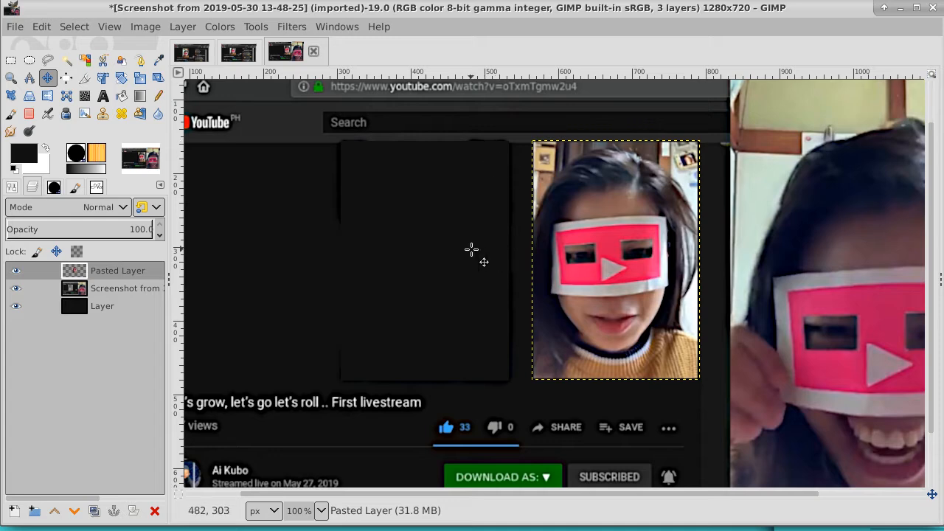
- Merge the screenshot layer down onto the dark background layer
click(106, 288)
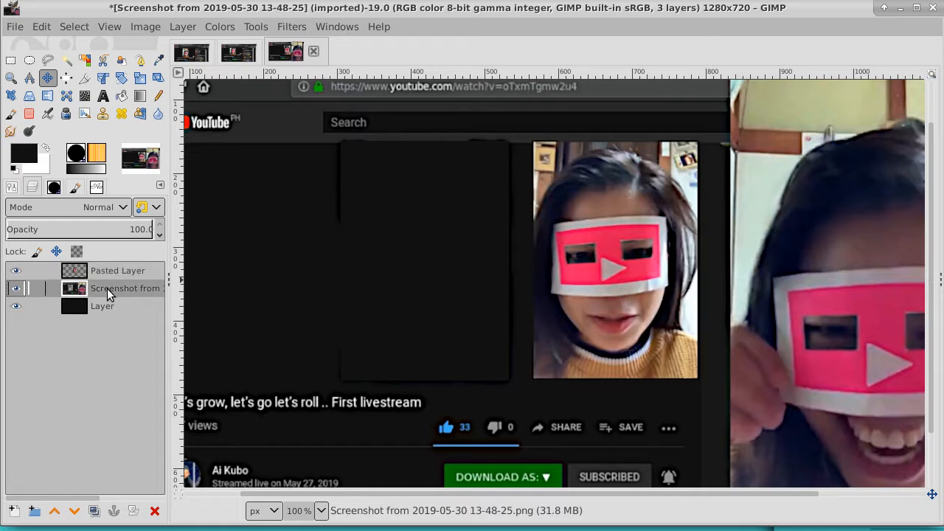
right_click(107, 288)
click(154, 196)
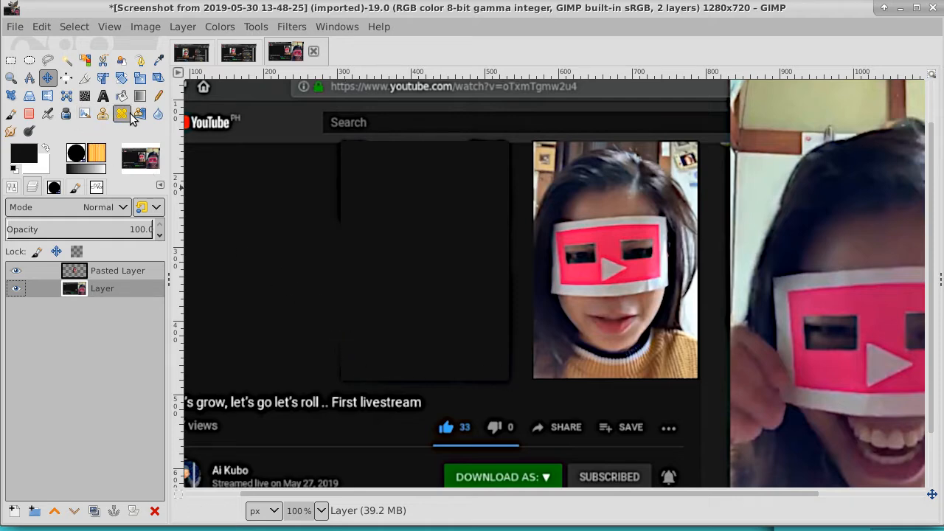
- Smudge away the dark outline left around the cut-out area on the merged layer
click(10, 131)
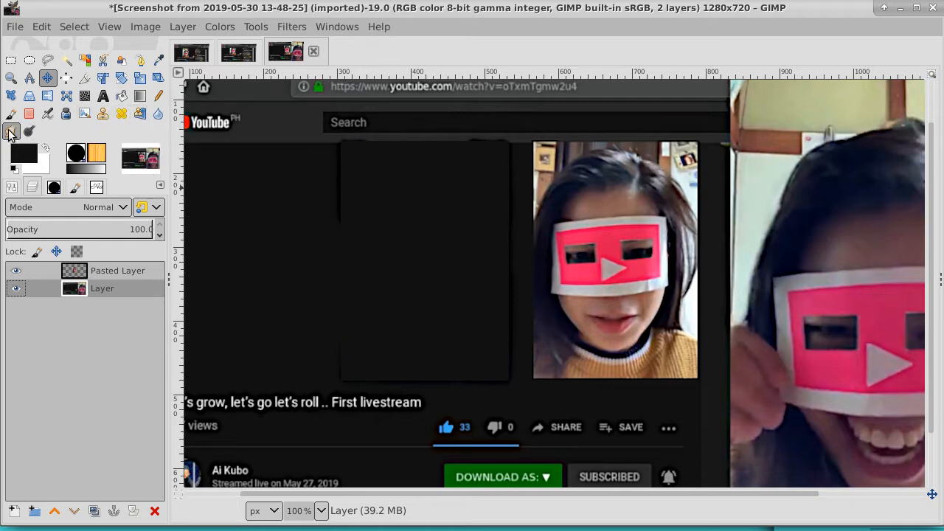
mouse_move(327, 352)
mouse_down()
mouse_move(371, 327)
mouse_move(329, 321)
mouse_move(336, 335)
mouse_move(359, 331)
mouse_move(325, 353)
mouse_move(340, 365)
mouse_move(358, 352)
mouse_move(325, 369)
mouse_move(400, 352)
mouse_up()
mouse_move(451, 368)
mouse_down()
mouse_move(459, 394)
mouse_move(446, 350)
mouse_move(444, 380)
mouse_move(404, 366)
mouse_move(427, 371)
mouse_move(400, 378)
mouse_move(374, 353)
mouse_move(382, 378)
mouse_move(374, 351)
mouse_move(424, 367)
mouse_move(419, 373)
mouse_move(398, 340)
mouse_move(419, 366)
mouse_move(351, 370)
mouse_move(446, 361)
mouse_move(466, 380)
mouse_move(501, 387)
mouse_move(428, 368)
mouse_move(500, 387)
mouse_move(452, 369)
mouse_move(506, 379)
mouse_up()
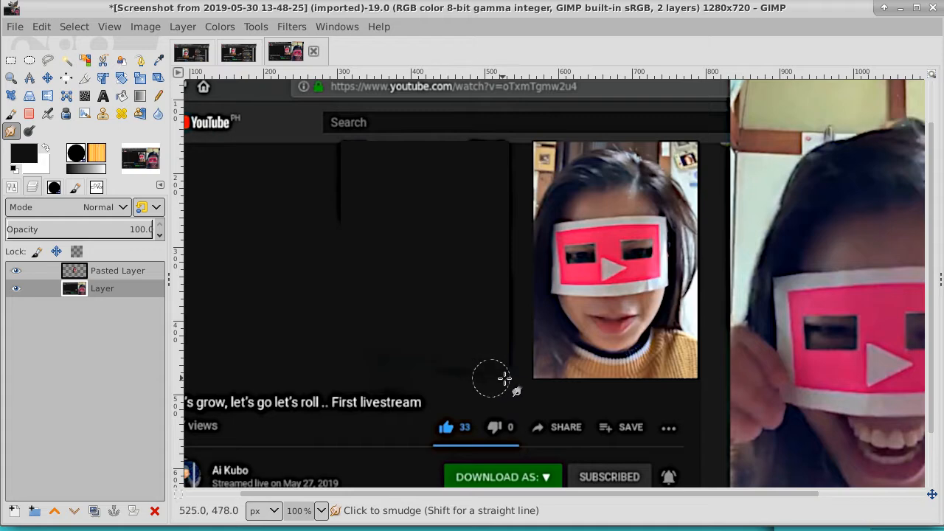
mouse_move(539, 335)
mouse_down()
mouse_move(483, 348)
mouse_move(545, 338)
mouse_move(497, 364)
mouse_move(505, 376)
mouse_move(464, 341)
mouse_move(473, 377)
mouse_up()
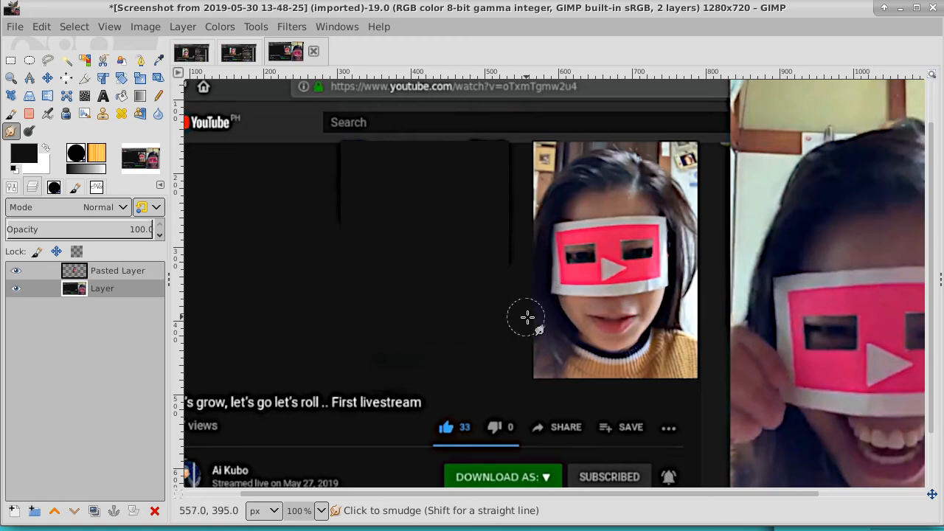
drag(534, 245, 461, 275)
mouse_move(548, 208)
mouse_down()
mouse_move(508, 221)
mouse_move(485, 255)
mouse_up()
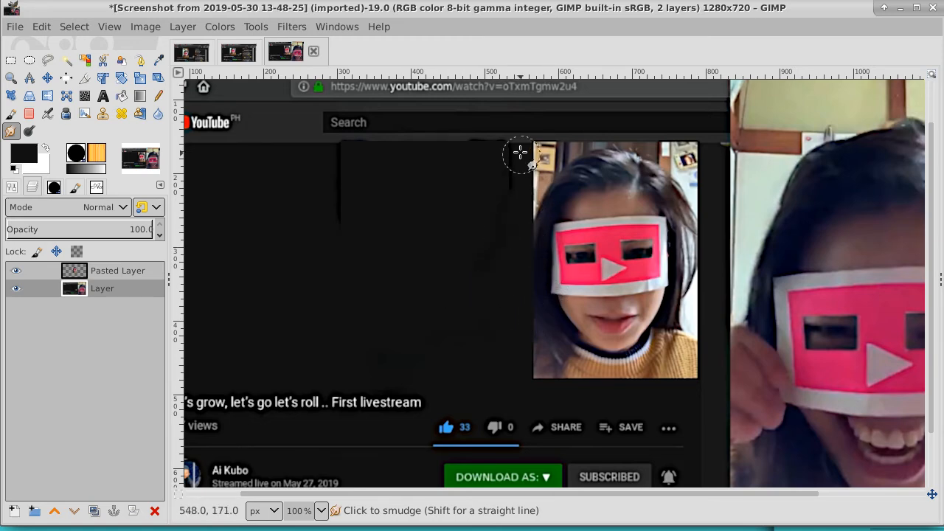
drag(521, 150, 482, 175)
drag(540, 170, 464, 234)
mouse_move(521, 192)
mouse_down()
mouse_move(481, 249)
mouse_move(508, 175)
mouse_move(368, 191)
mouse_move(306, 170)
mouse_move(302, 156)
mouse_move(415, 172)
mouse_move(279, 206)
mouse_move(439, 221)
mouse_move(295, 152)
mouse_move(305, 164)
mouse_move(527, 164)
mouse_move(462, 153)
mouse_move(512, 164)
mouse_move(462, 160)
mouse_up()
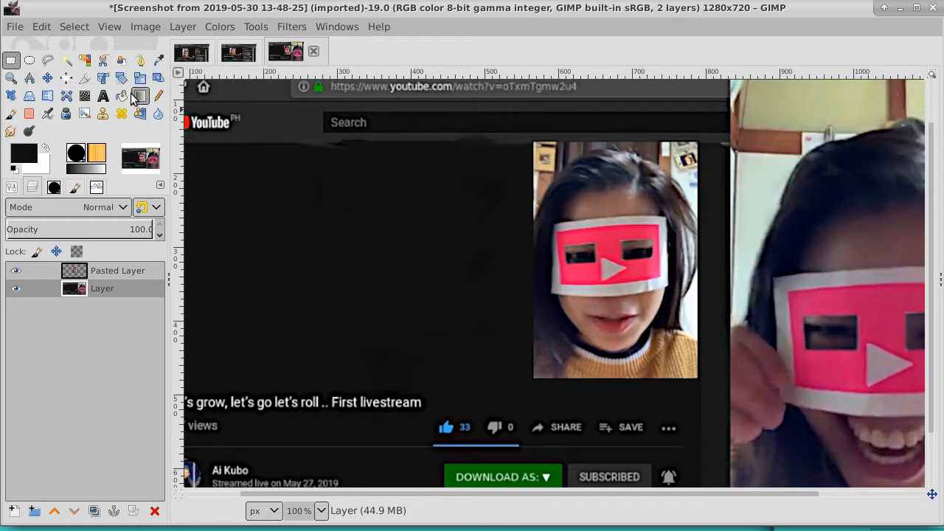
- Pick the page header's dark grey and select a thin strip about 695 px wide along the header's lower edge
click(158, 60)
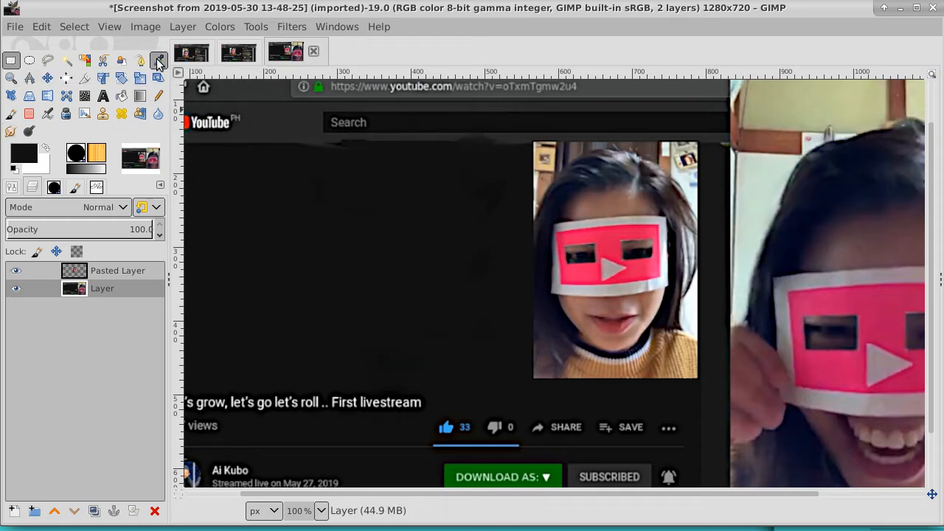
click(267, 125)
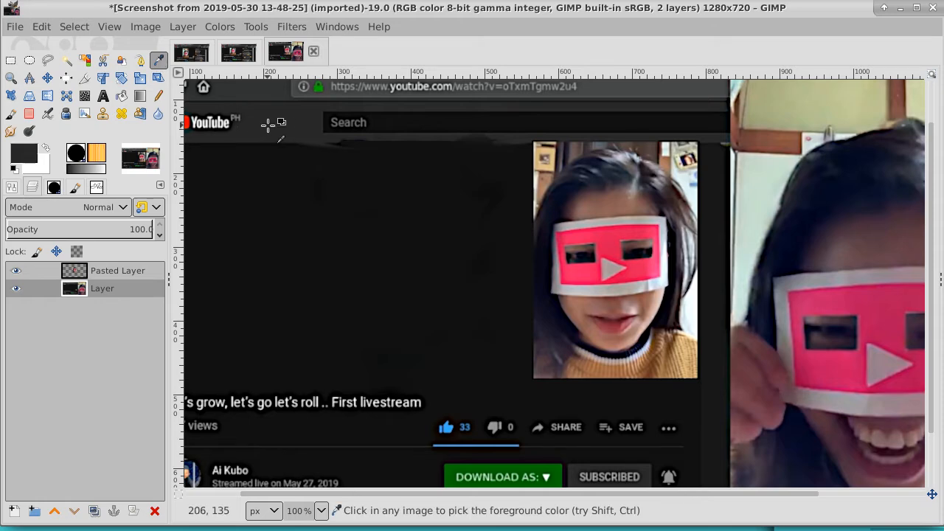
click(10, 60)
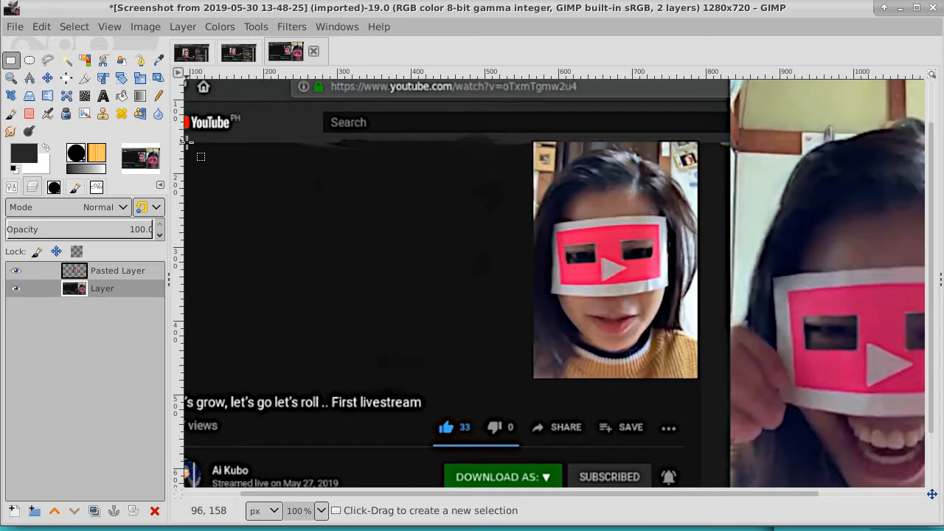
mouse_move(186, 143)
mouse_down()
mouse_move(548, 156)
mouse_move(716, 150)
mouse_move(701, 131)
mouse_up()
- Paint the selected header strip with the Pencil in the picked grey and clear the selection
click(158, 95)
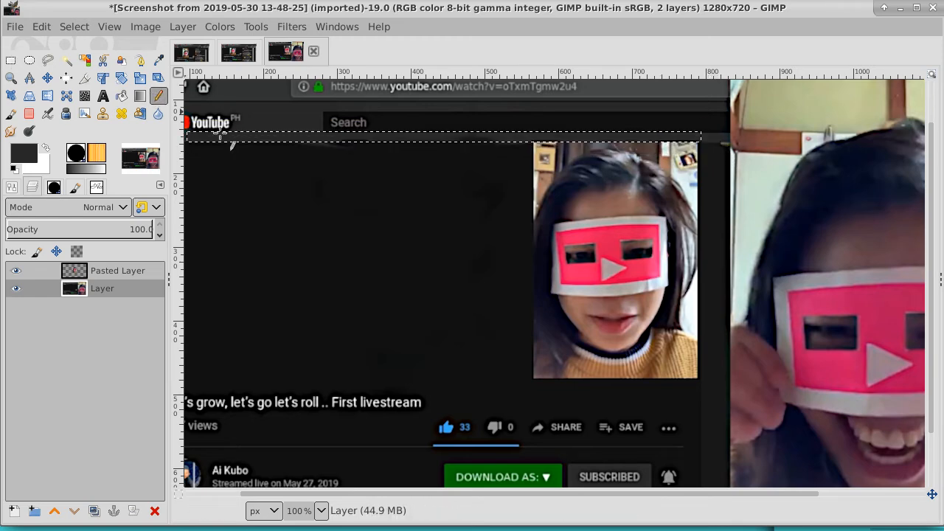
drag(502, 142, 186, 141)
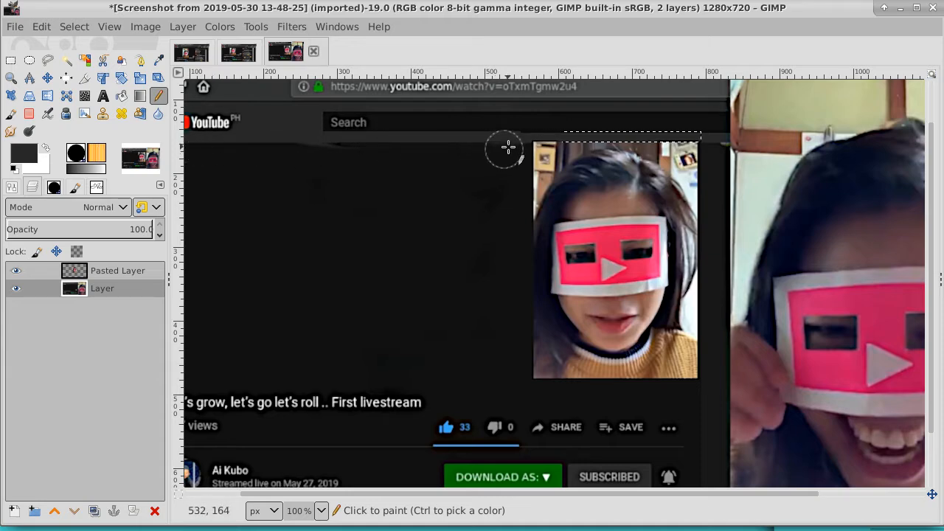
drag(508, 146, 692, 147)
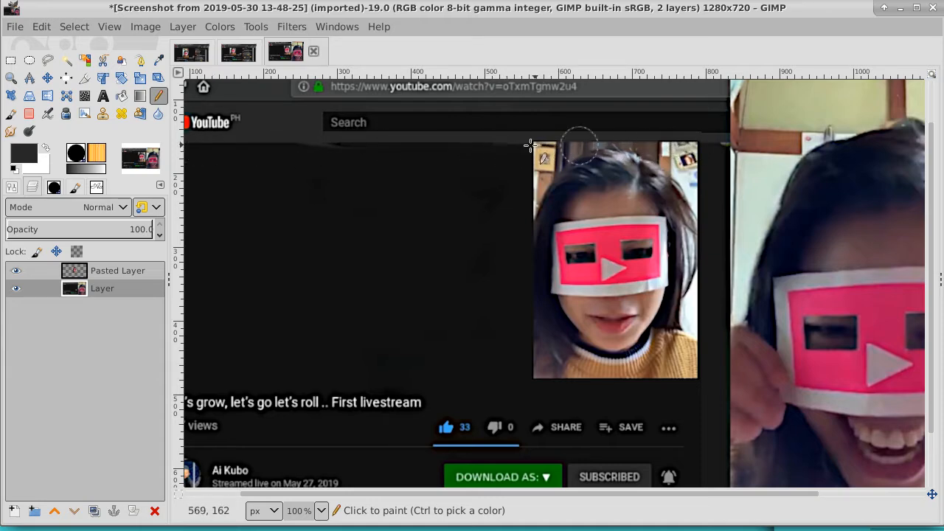
drag(530, 145, 210, 145)
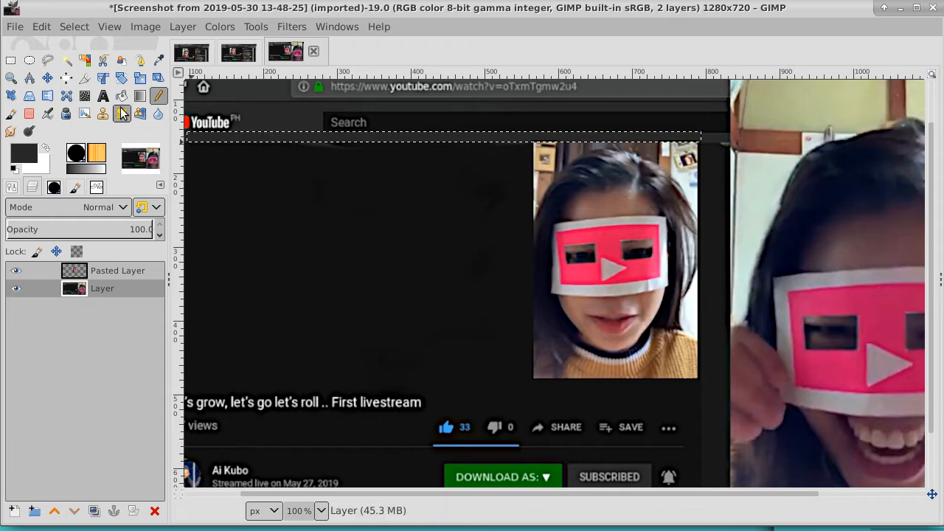
click(71, 27)
click(82, 64)
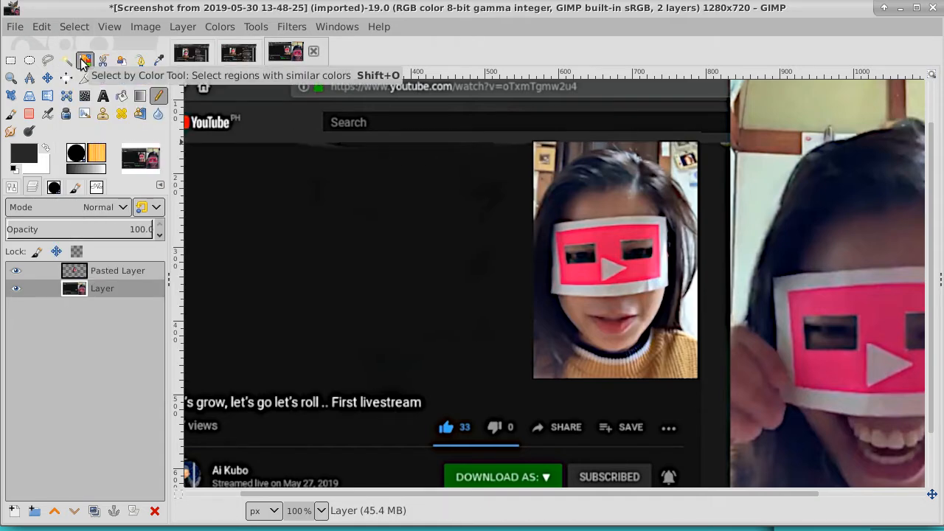
- Select a rectangle of about 213 × 85 px in the dark page area directly below the header bar
click(11, 78)
ctrl+click(319, 276)
ctrl+click(319, 276)
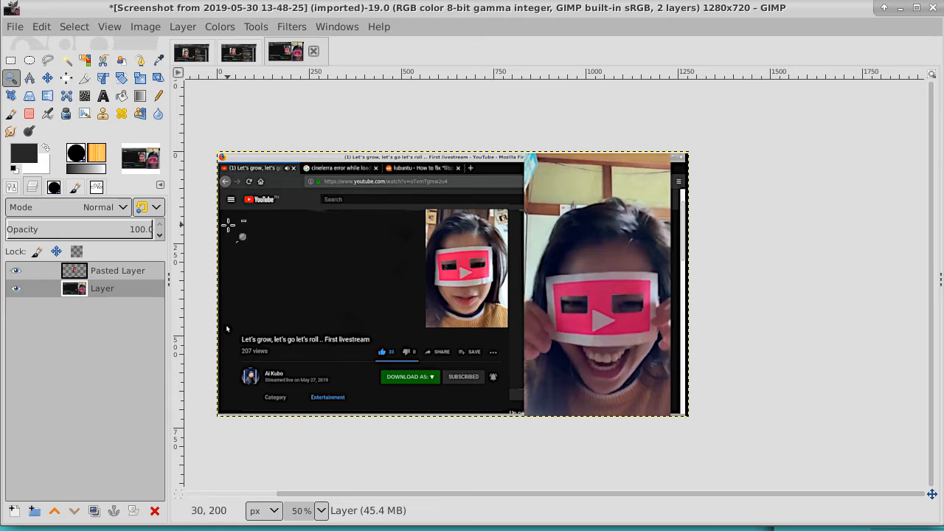
click(281, 236)
click(318, 246)
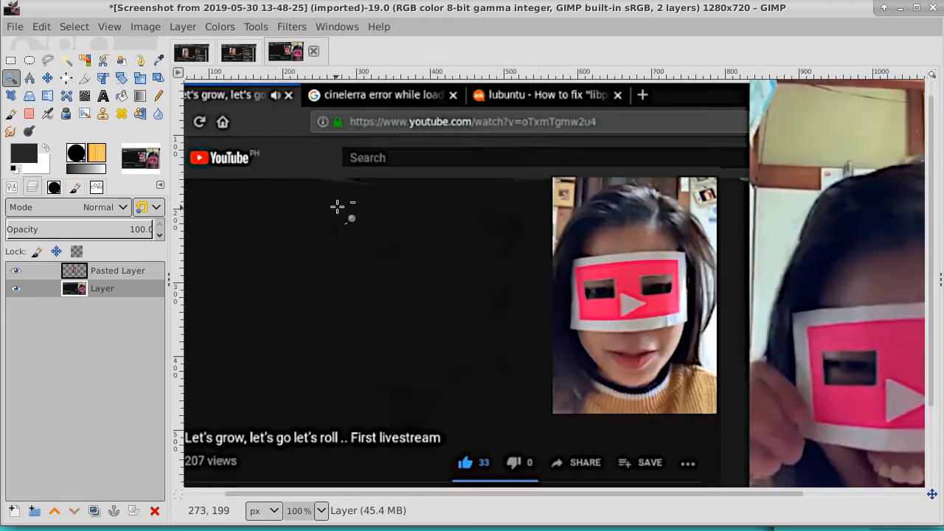
click(10, 60)
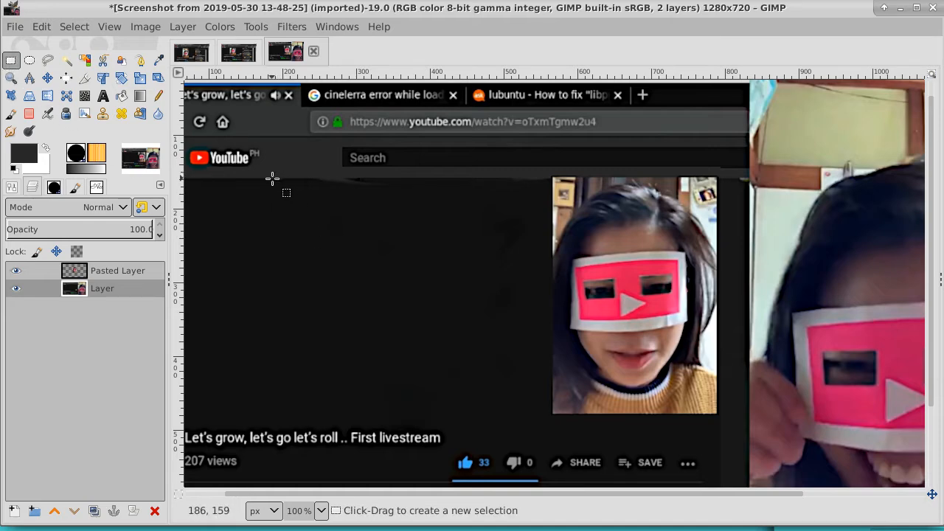
drag(272, 179, 429, 241)
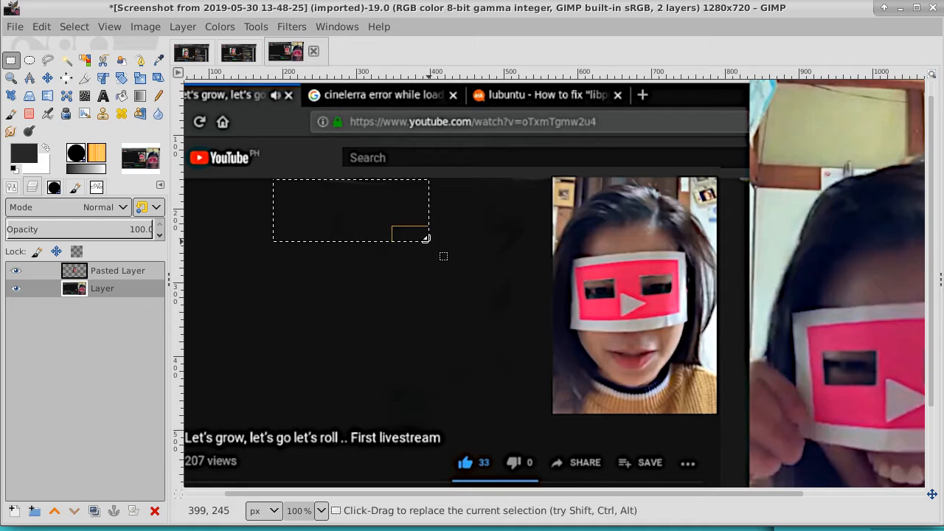
- Paint a Pencil stroke in the header grey along the upper part of the selected rectangle
click(158, 96)
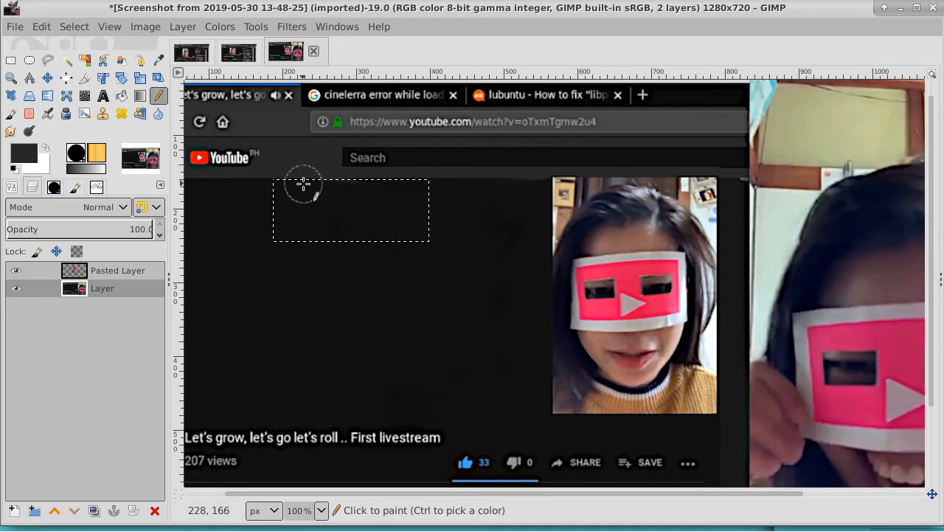
drag(302, 184, 390, 188)
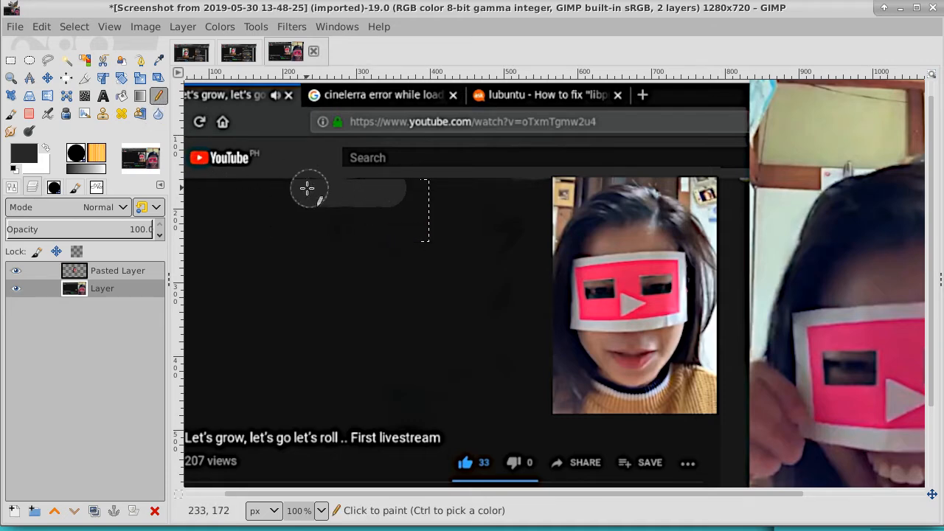
drag(309, 188, 306, 188)
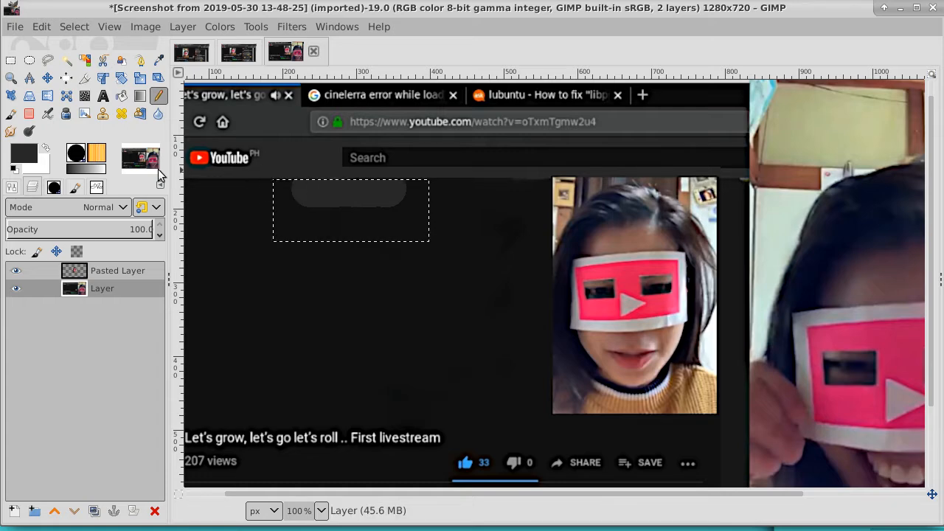
- Set the foreground to the saved near-black 101010, paint over the grey Pencil stroke in the selected rectangle, and clear the selection
click(20, 157)
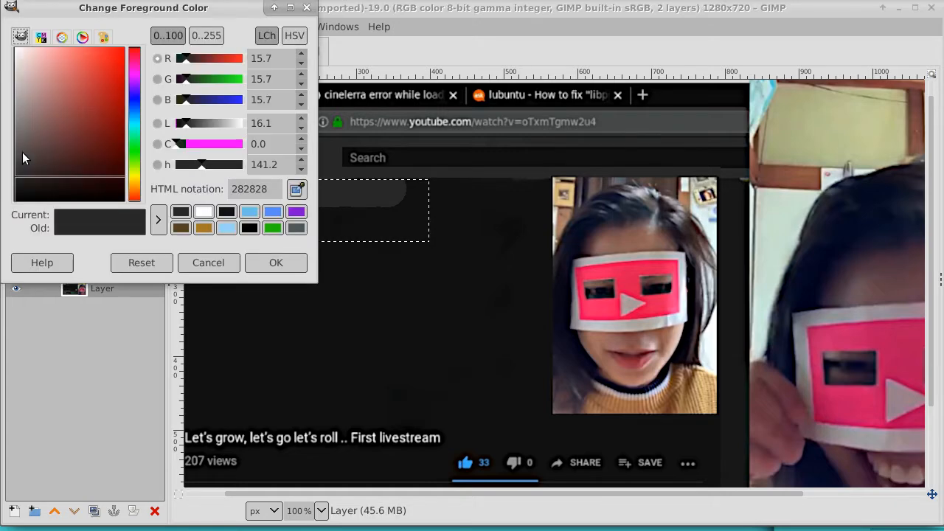
click(228, 212)
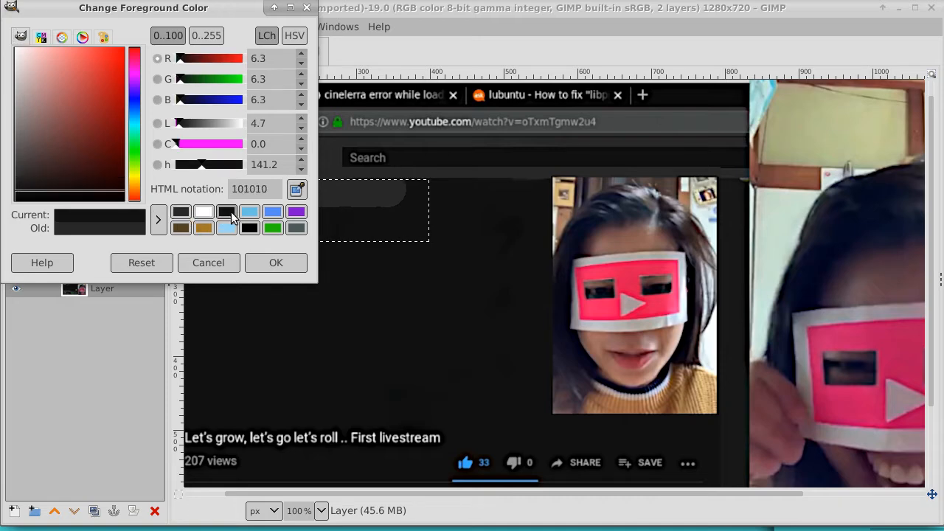
mouse_move(354, 195)
mouse_down()
mouse_move(394, 196)
mouse_move(388, 231)
mouse_move(404, 195)
mouse_move(301, 255)
mouse_move(396, 196)
mouse_move(277, 196)
mouse_move(408, 200)
mouse_up()
click(299, 258)
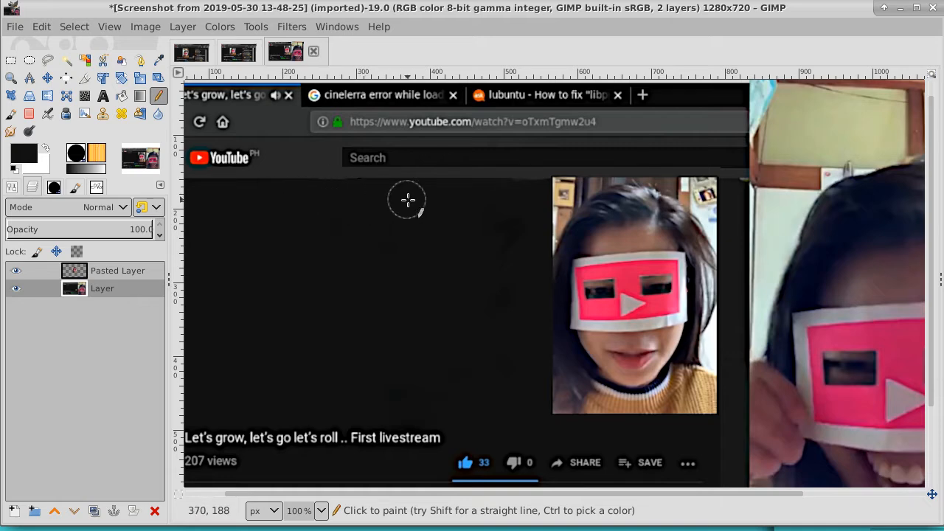
click(78, 28)
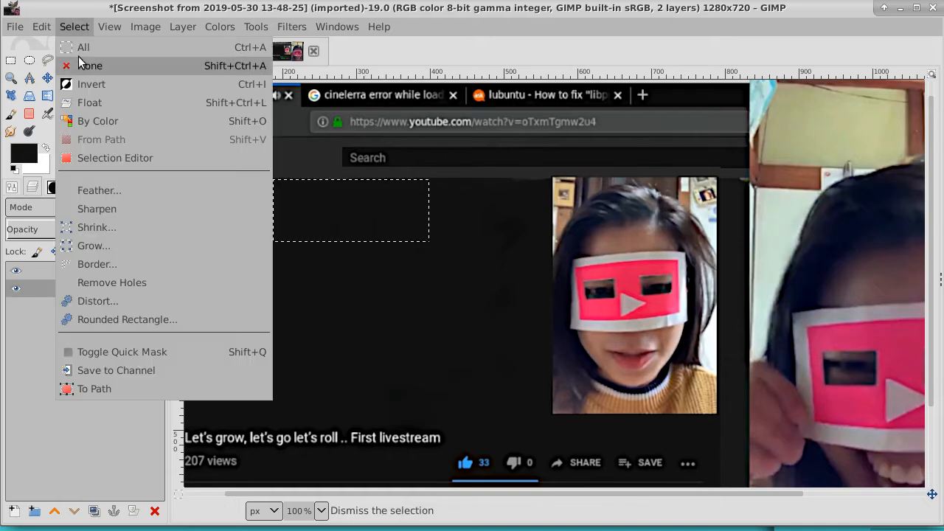
click(92, 65)
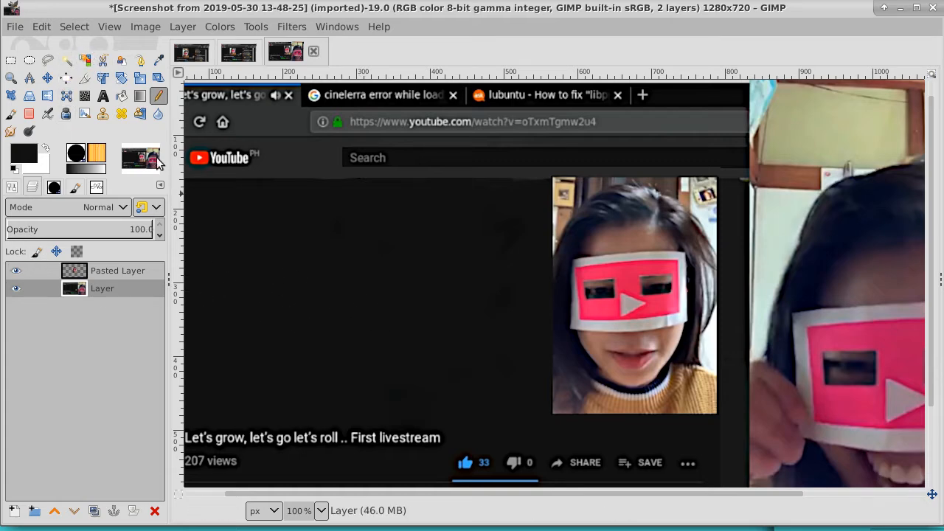
click(11, 78)
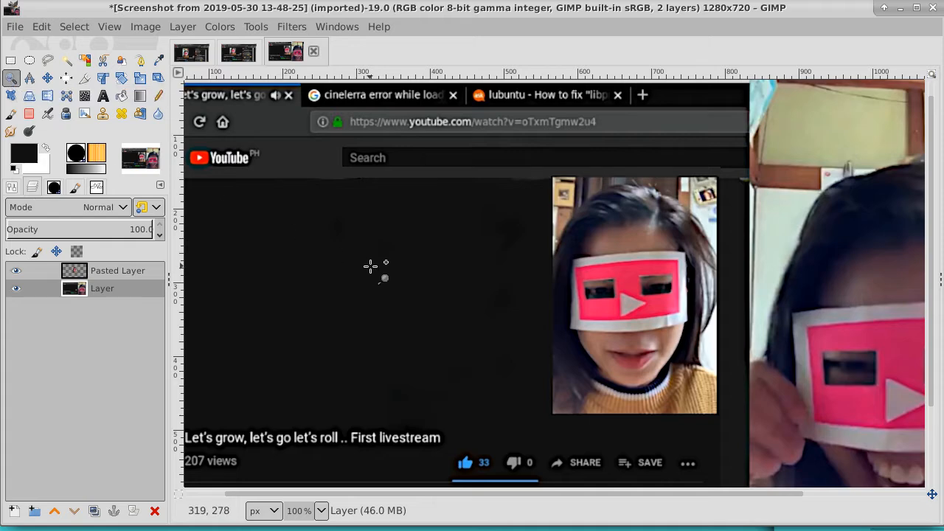
ctrl+click(322, 233)
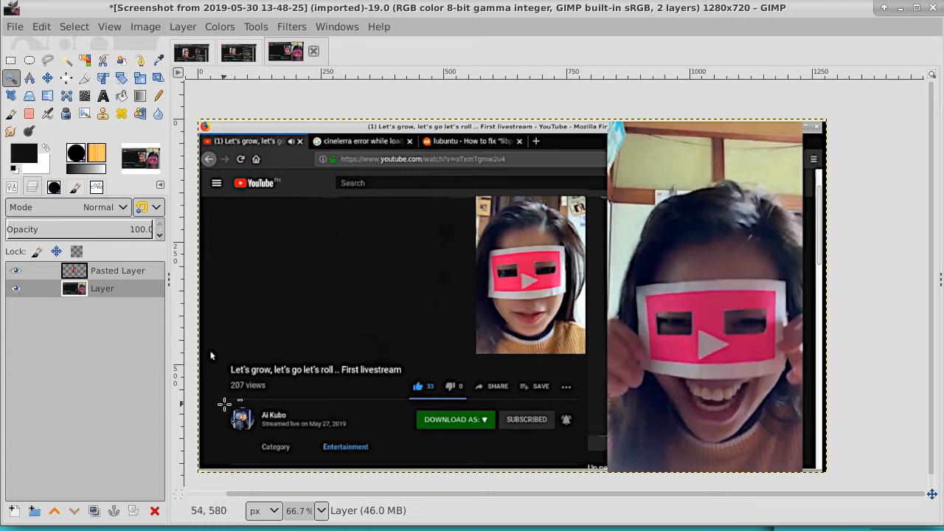
drag(224, 404, 358, 436)
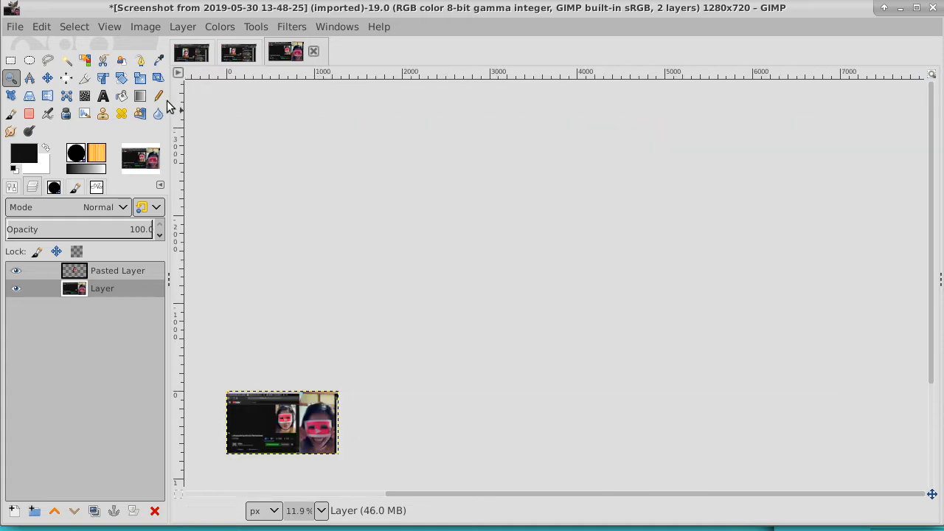
click(43, 30)
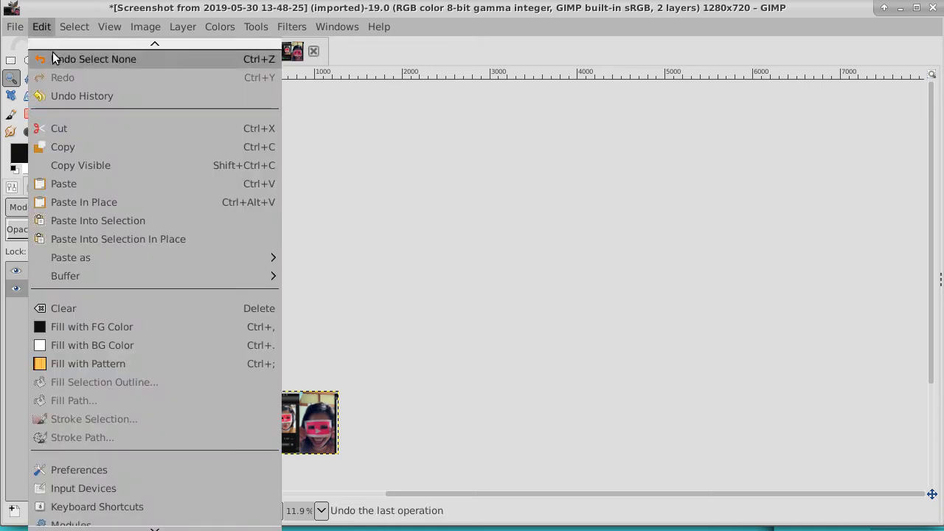
click(369, 121)
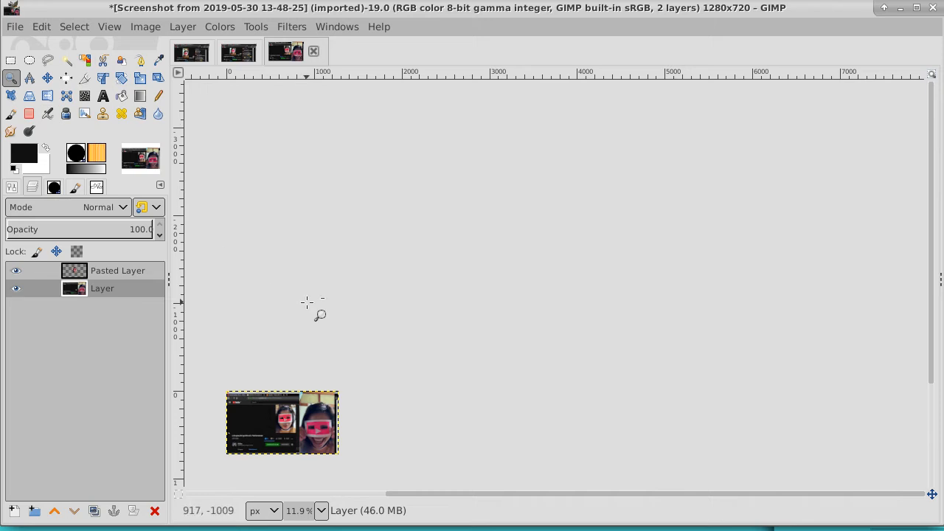
scroll(307, 301, up, 8)
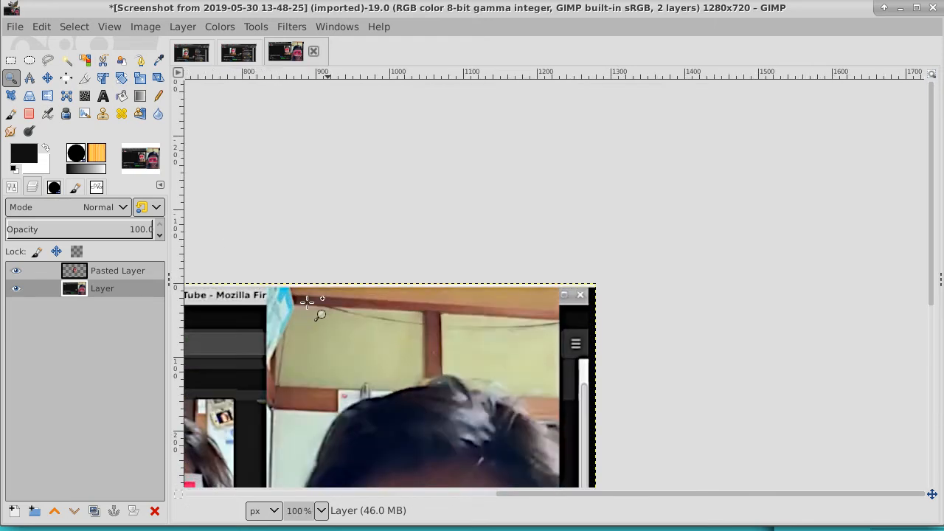
- Select a rectangle of about 289 × 65 px around the channel avatar, name and stream date below the video title
click(144, 25)
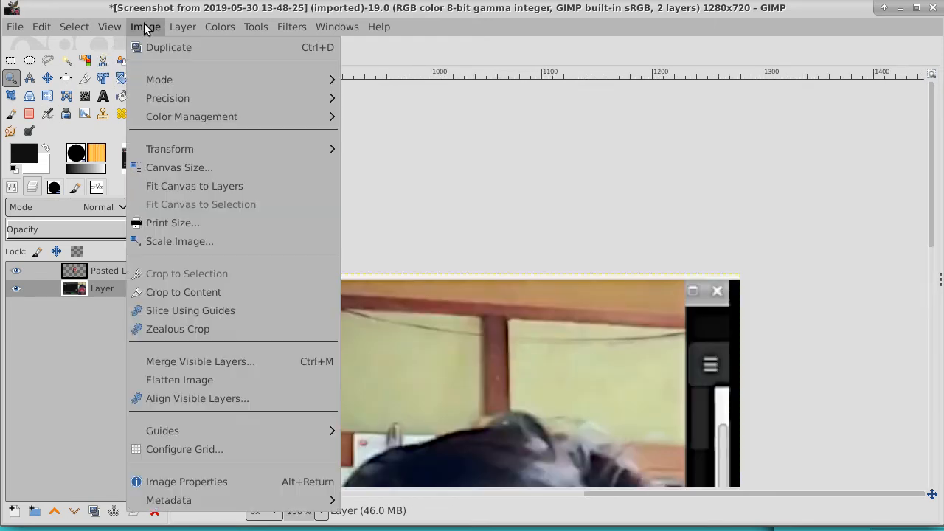
mouse_move(109, 27)
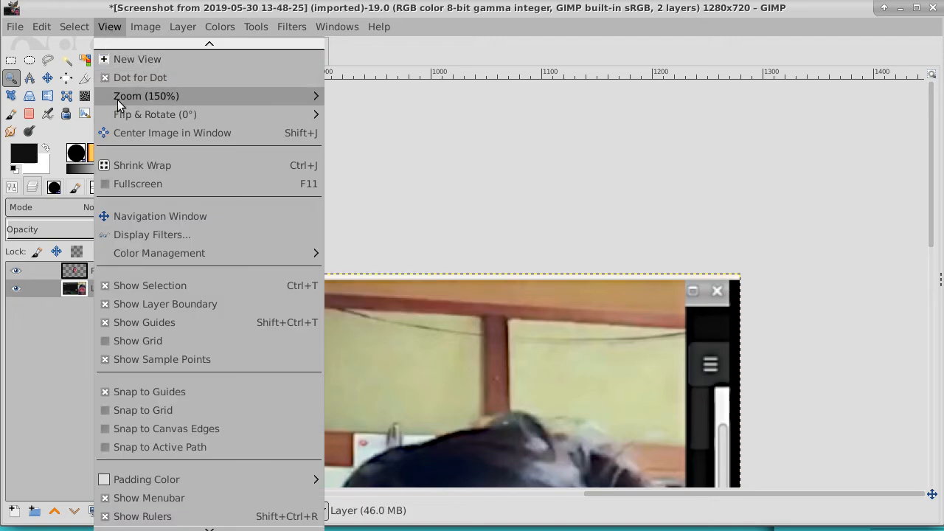
mouse_move(143, 96)
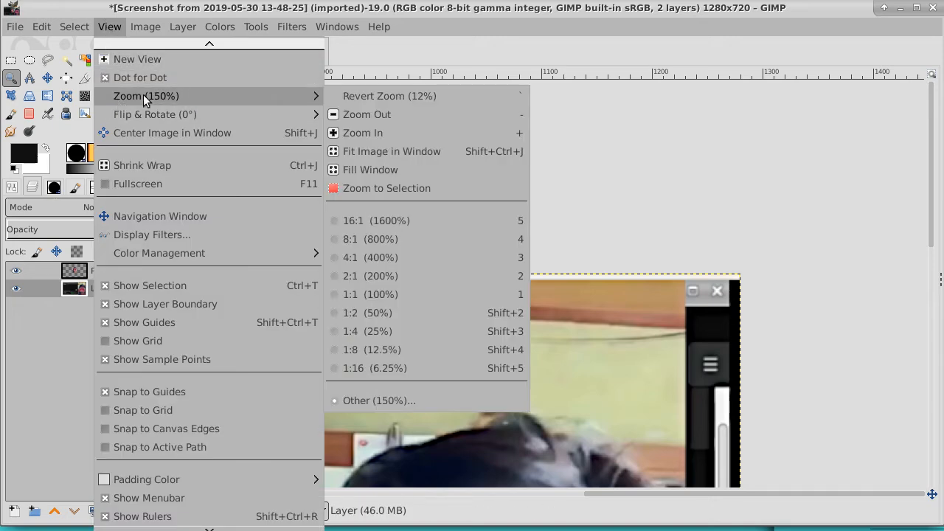
click(372, 152)
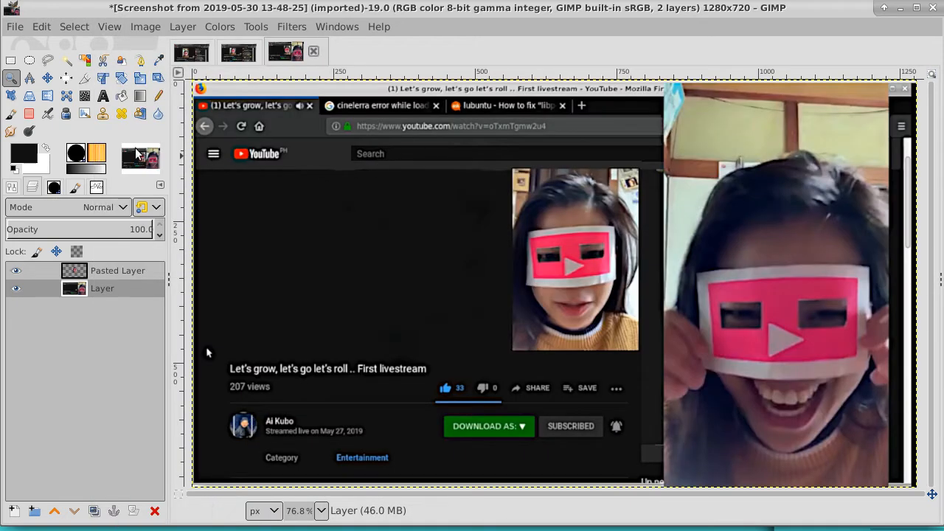
click(12, 67)
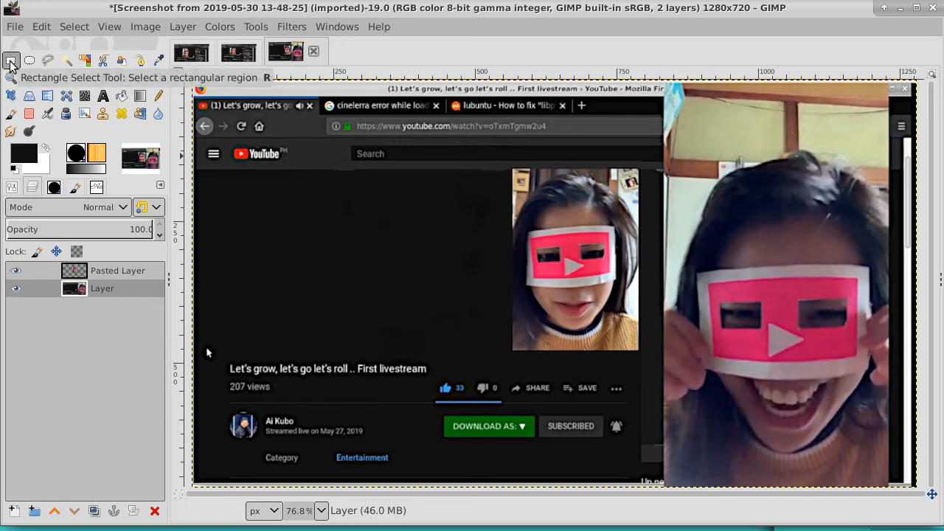
click(11, 188)
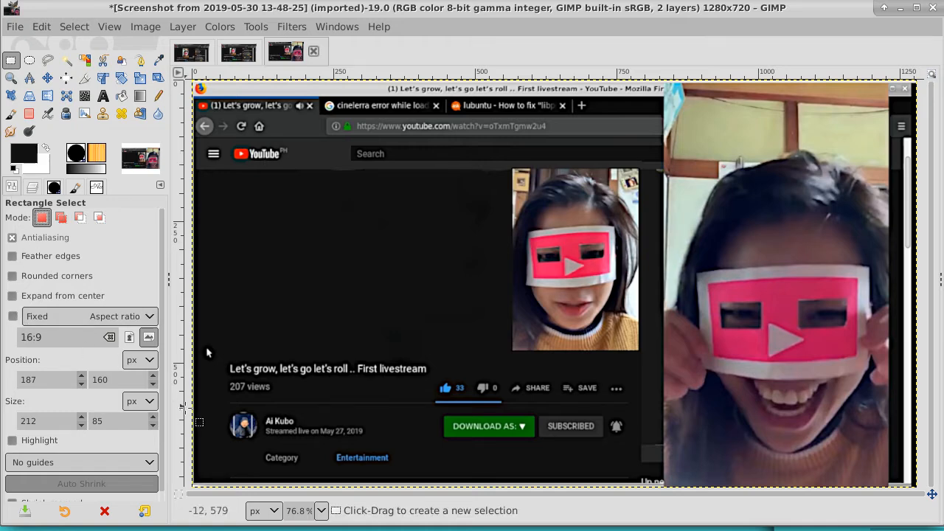
drag(216, 406, 381, 443)
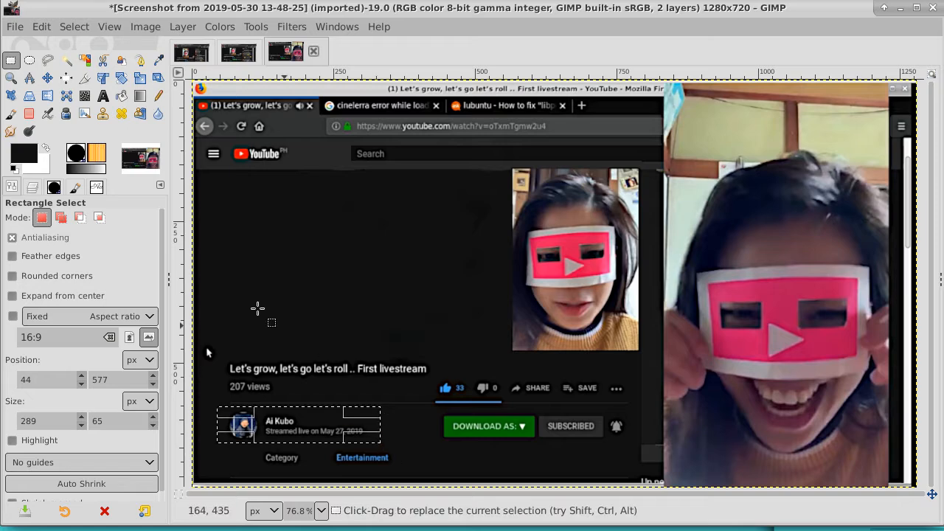
- Copy the selected channel info strip and paste it as a new layer
click(44, 27)
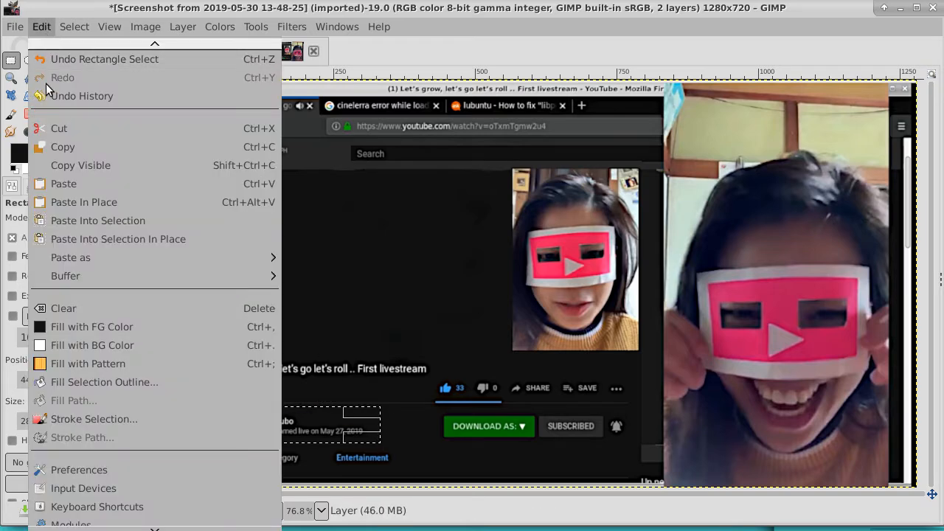
click(48, 147)
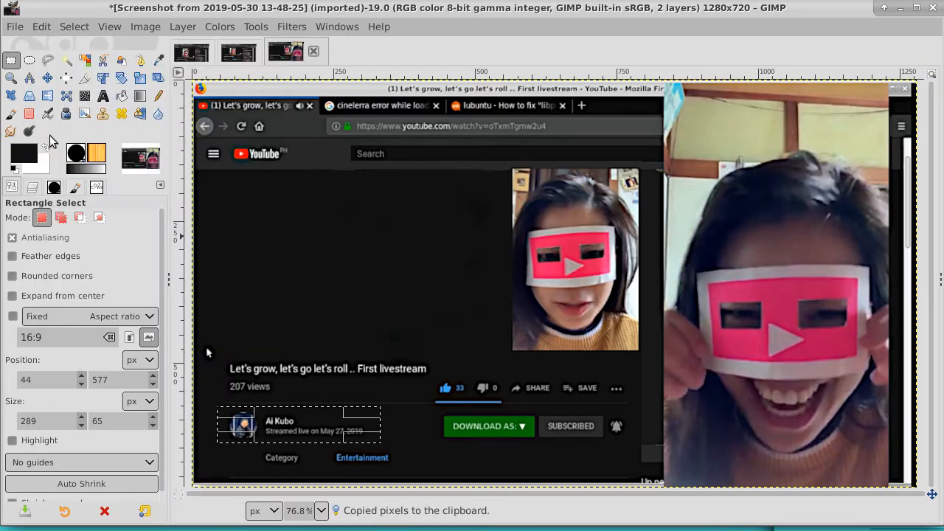
click(44, 28)
mouse_move(66, 265)
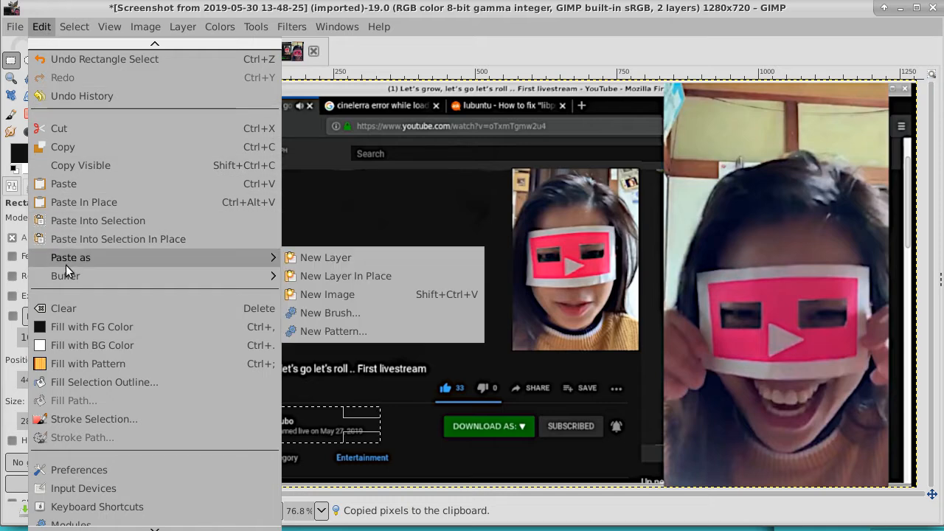
click(352, 257)
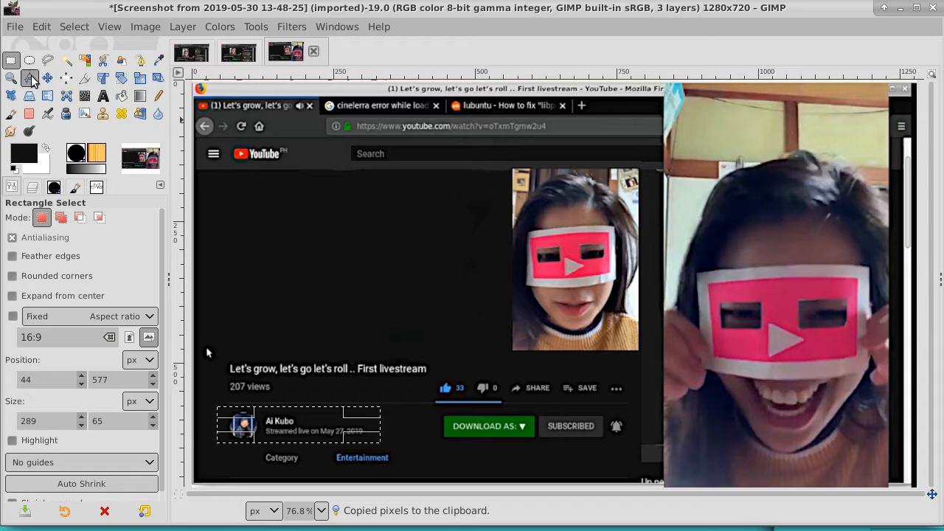
- Move the pasted channel info layer onto the upper part of the large portrait, above the head, and clear the selection
click(31, 189)
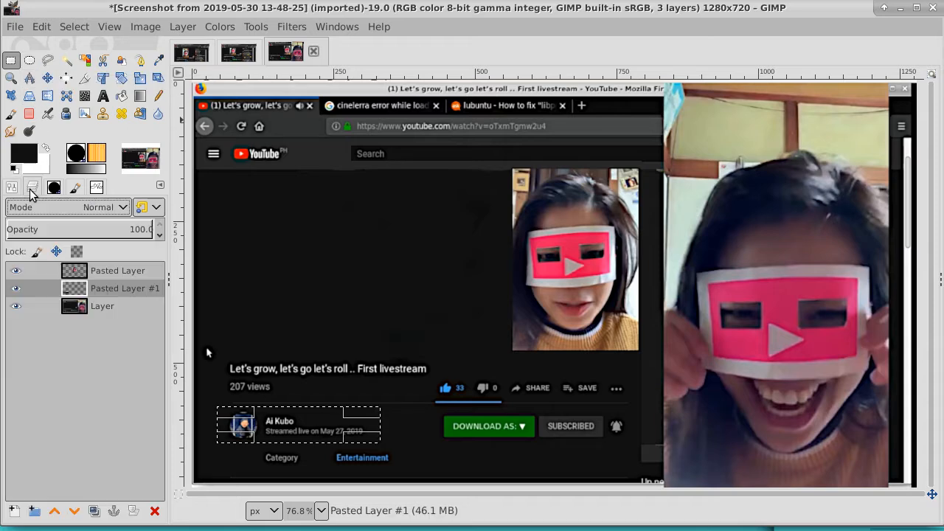
click(47, 77)
drag(293, 422, 800, 115)
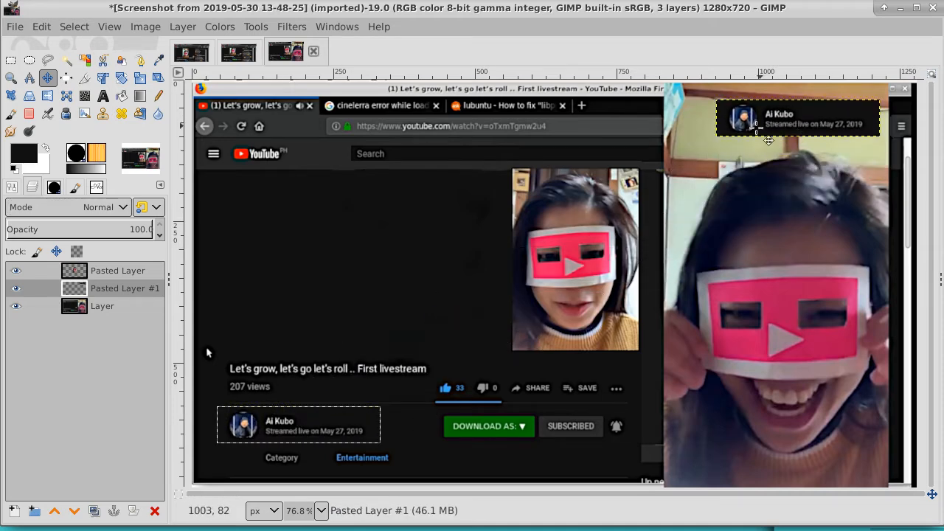
click(75, 26)
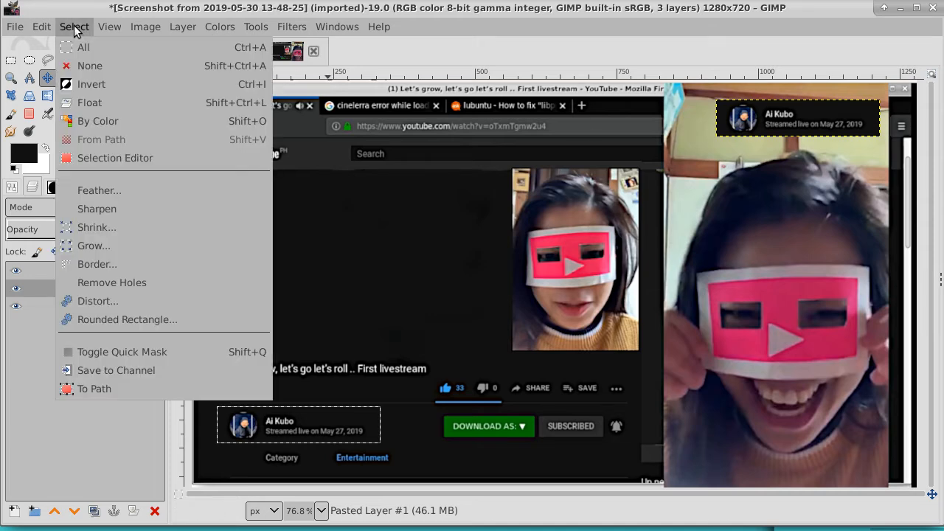
click(81, 64)
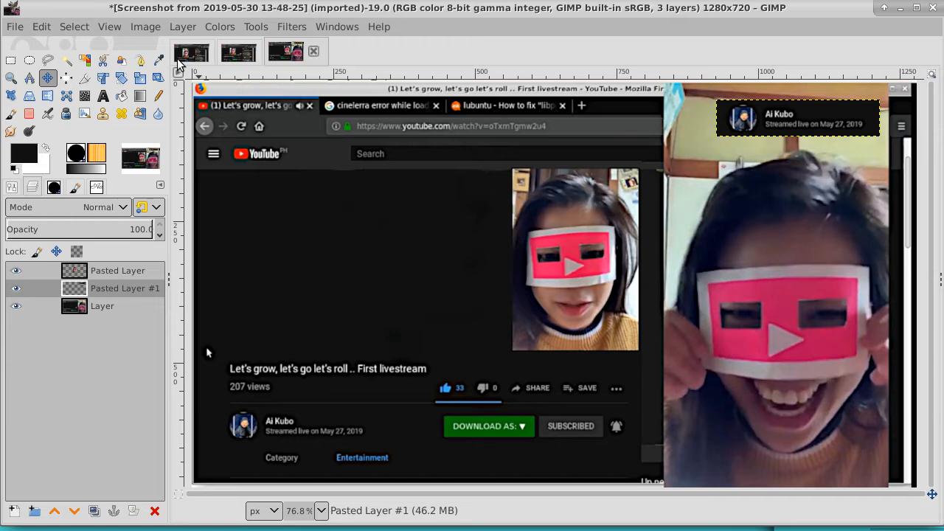
- Scale the pasted channel info strip up slightly by extending its lower-left corner
click(138, 78)
click(723, 165)
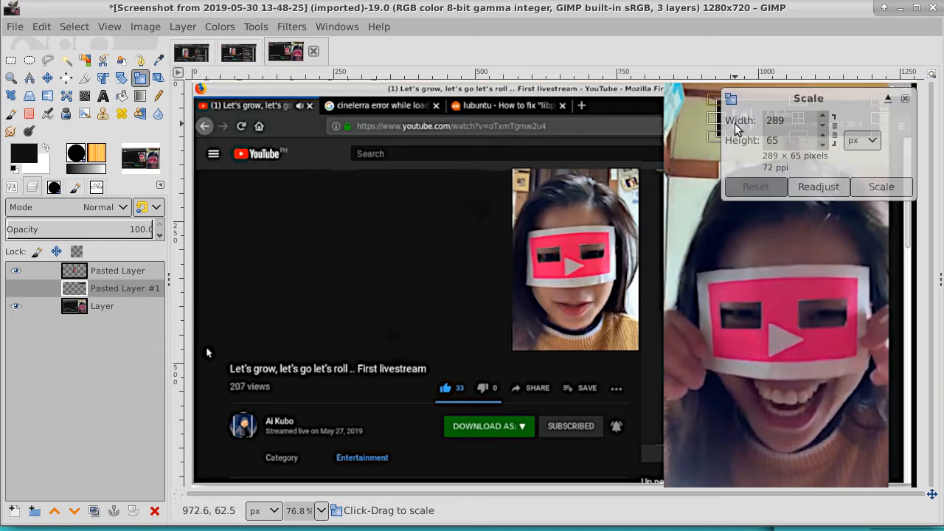
drag(723, 165, 743, 151)
click(890, 187)
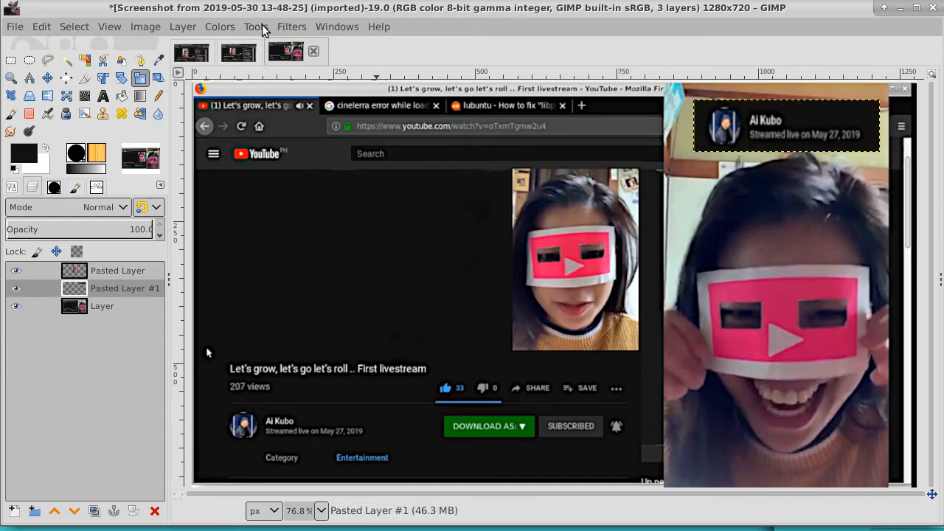
- Sharpen the pasted channel info strip with Unsharp Mask at radius 3.000, amount 0.500 and threshold 0.000
click(261, 24)
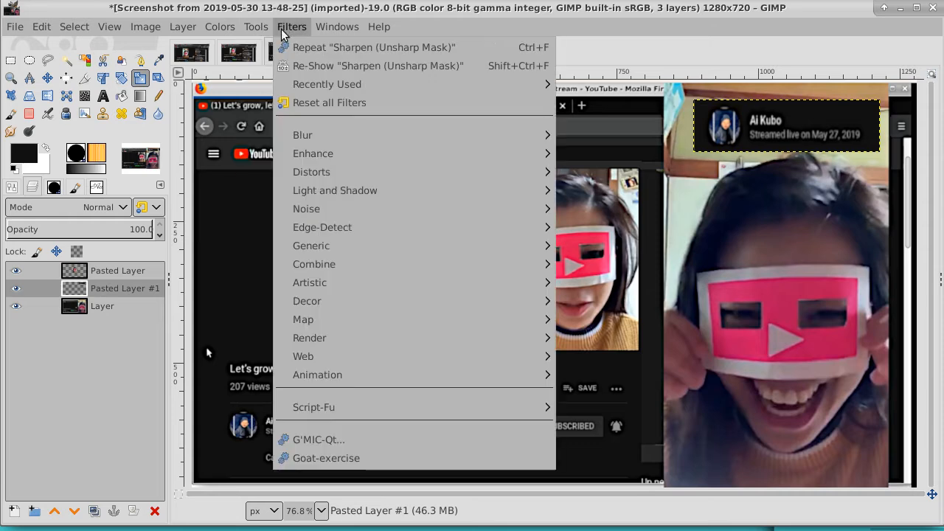
mouse_move(378, 155)
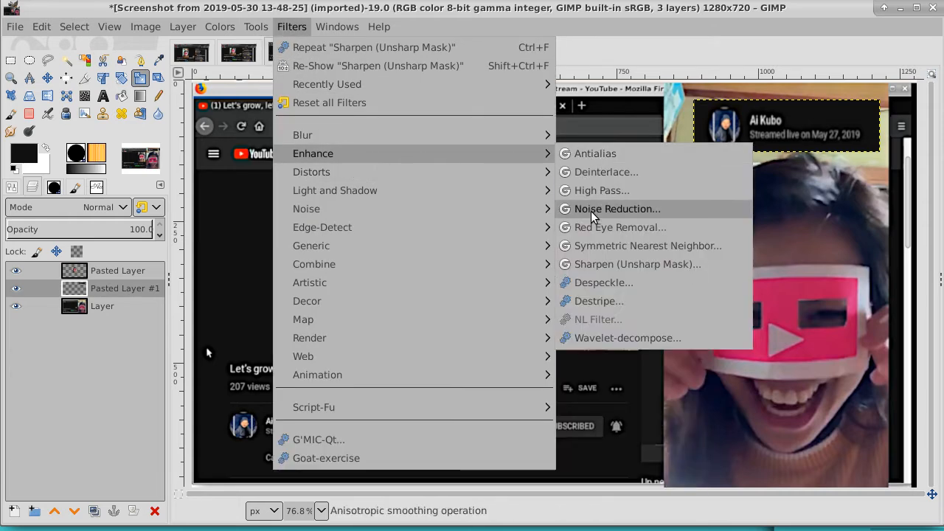
click(606, 264)
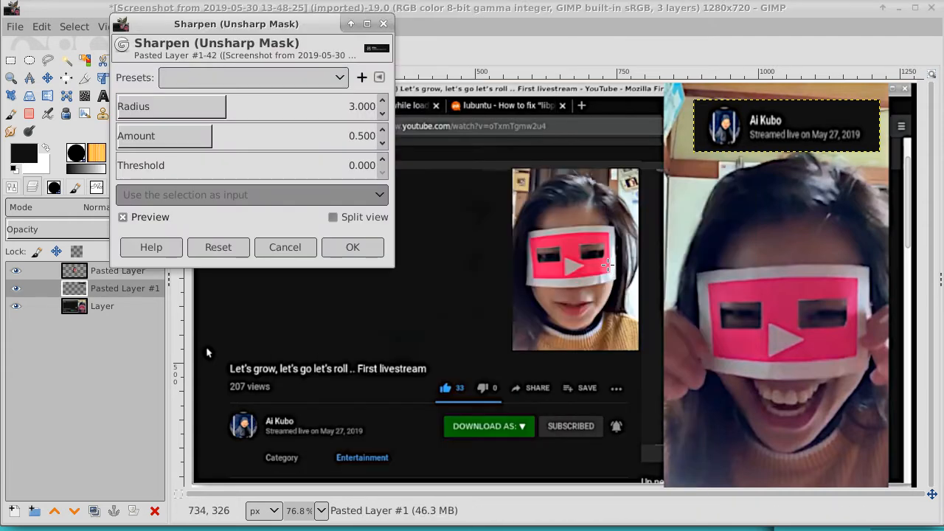
click(372, 247)
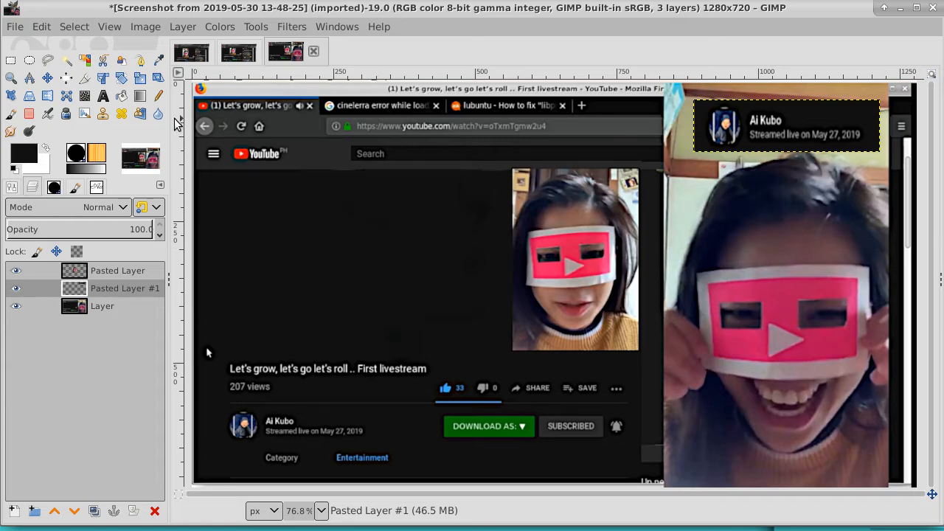
- Paint over the avatar and text on the pasted strip with the Pencil in near-black, leaving a plain dark box
click(157, 95)
mouse_move(727, 109)
mouse_down()
mouse_move(821, 112)
mouse_move(701, 123)
mouse_move(751, 140)
mouse_move(908, 162)
mouse_move(734, 149)
mouse_move(760, 133)
mouse_move(892, 125)
mouse_move(679, 158)
mouse_move(788, 118)
mouse_move(723, 109)
mouse_move(778, 110)
mouse_move(890, 122)
mouse_move(835, 142)
mouse_move(670, 148)
mouse_move(682, 119)
mouse_move(738, 104)
mouse_move(873, 112)
mouse_move(805, 155)
mouse_up()
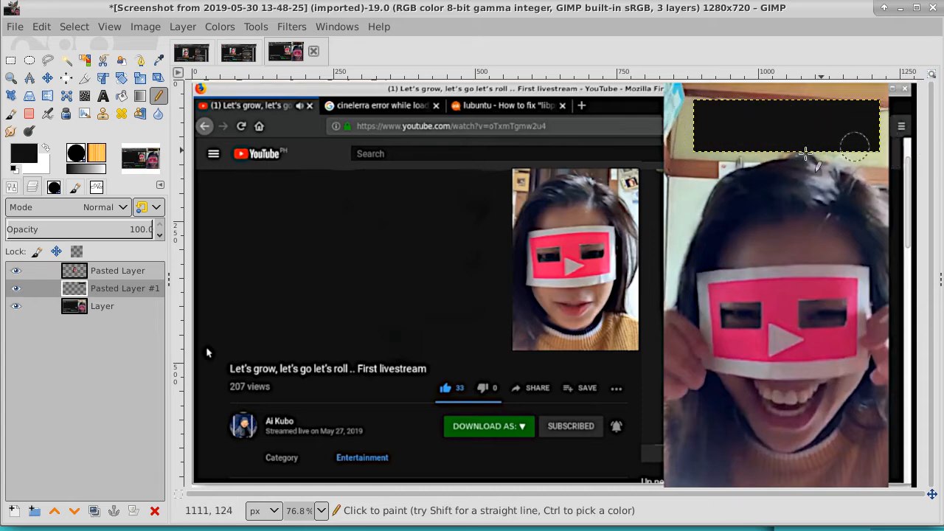
- Add a transparent 1280 × 720 px layer above the dark box layer and activate the Text tool
click(13, 511)
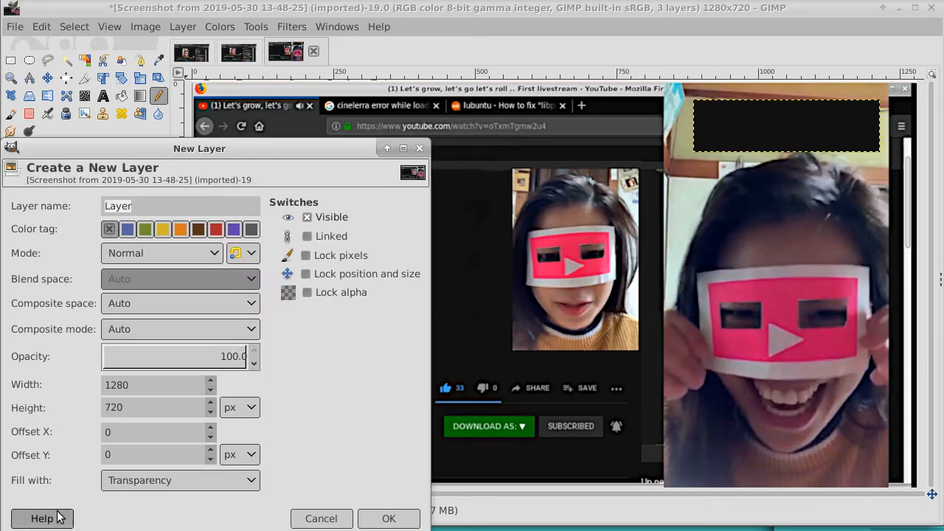
click(385, 518)
click(103, 96)
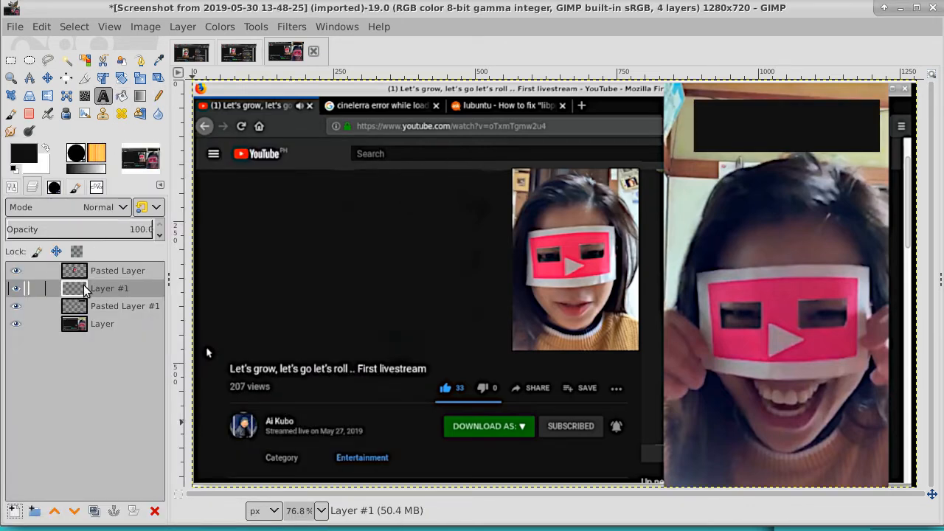
- Start a text layer at the dark caption box with the first part of the channel name and color it pinkish red
click(709, 127)
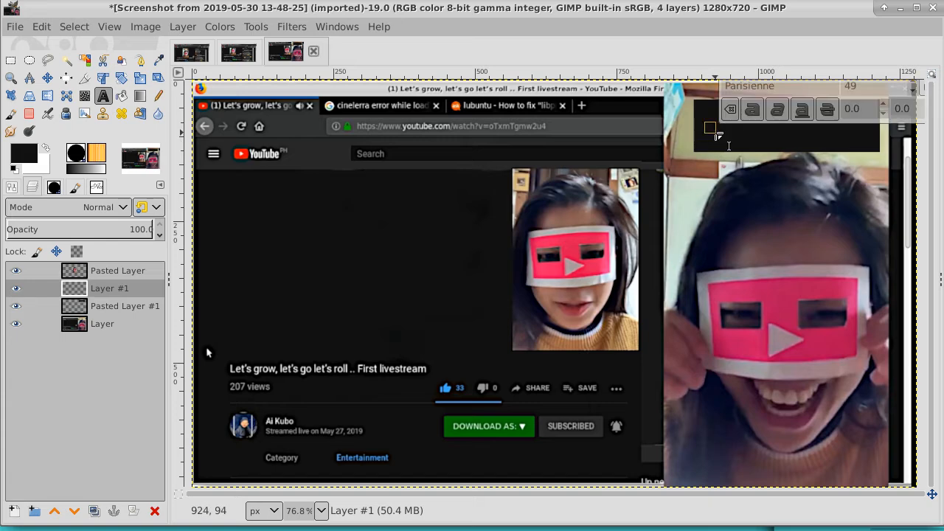
text(Ai)
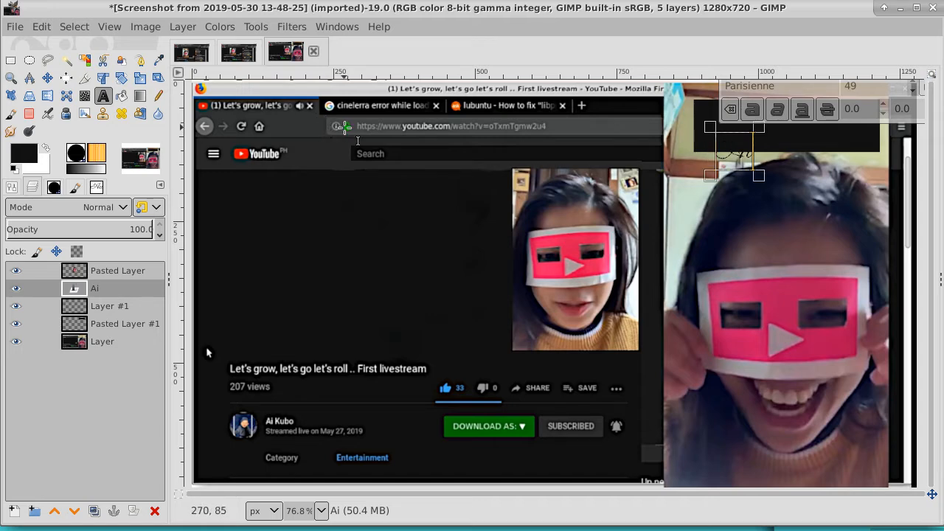
click(11, 79)
ctrl+click(405, 267)
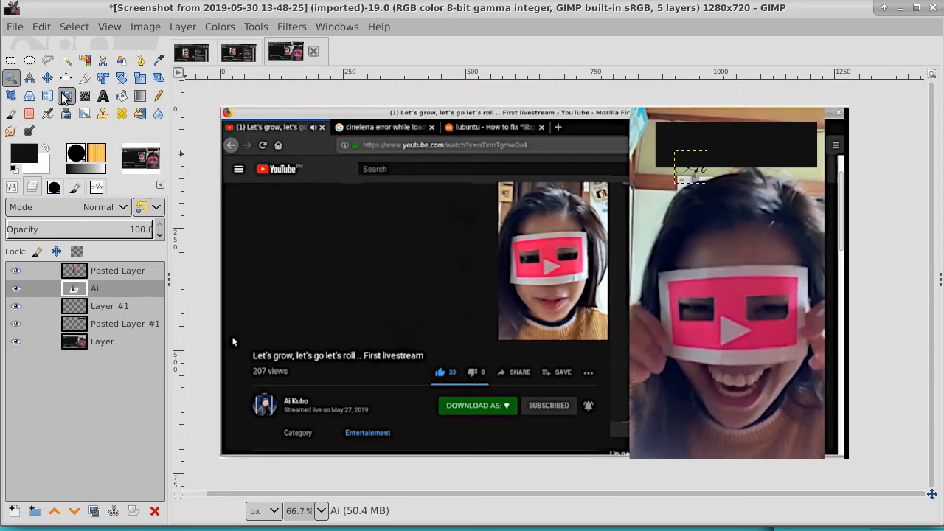
click(103, 95)
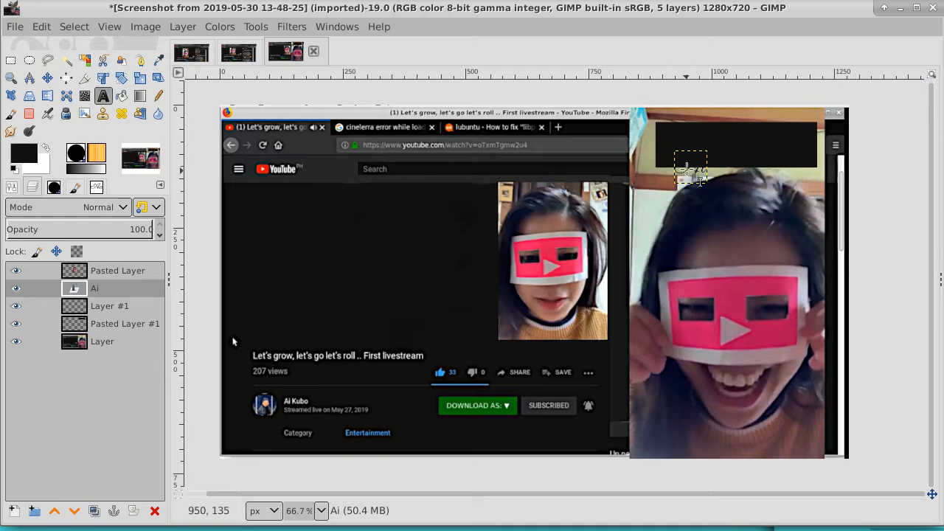
click(688, 172)
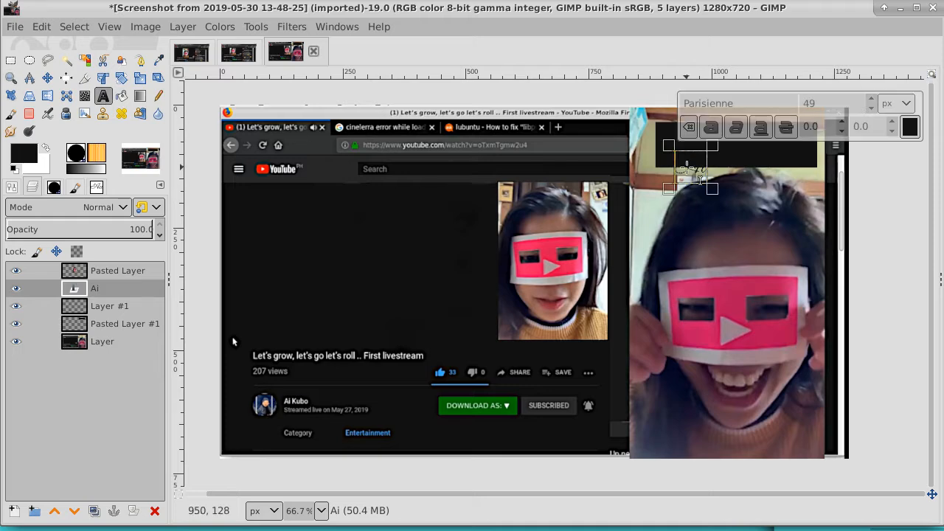
click(909, 127)
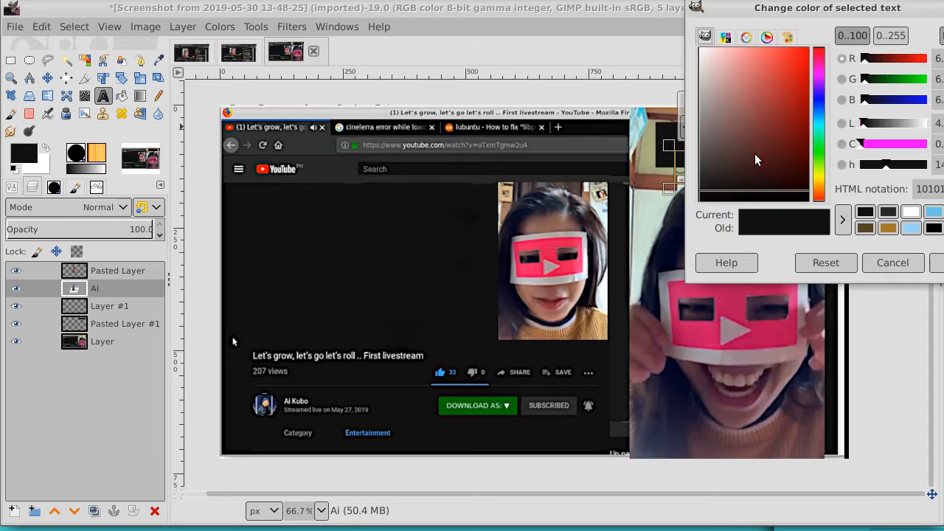
drag(799, 78, 807, 40)
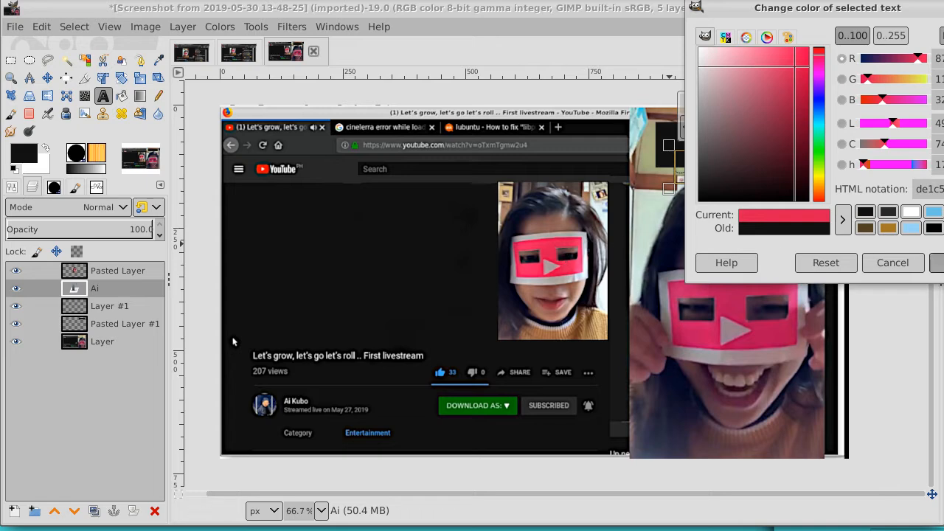
click(934, 263)
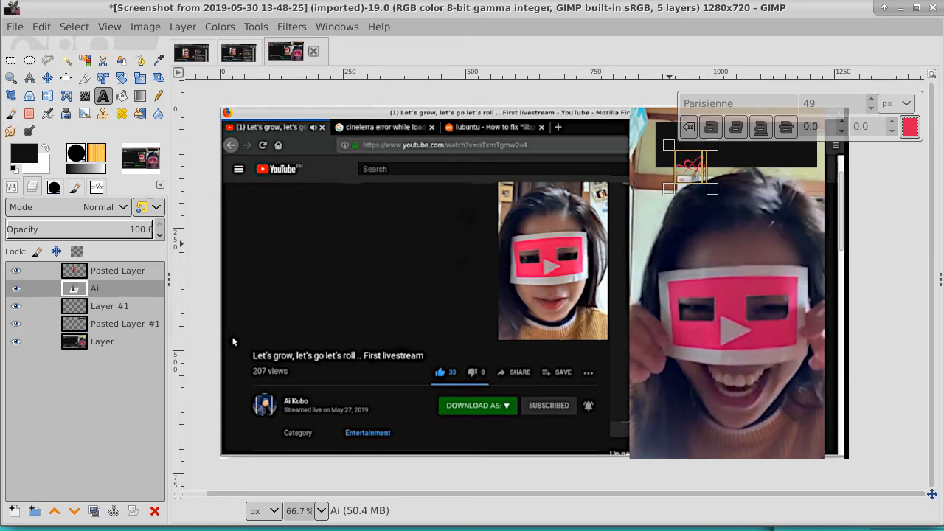
- Replace the caption text with the full channel name and apply the recently used pinkish red to all of it
key(BackSpace)
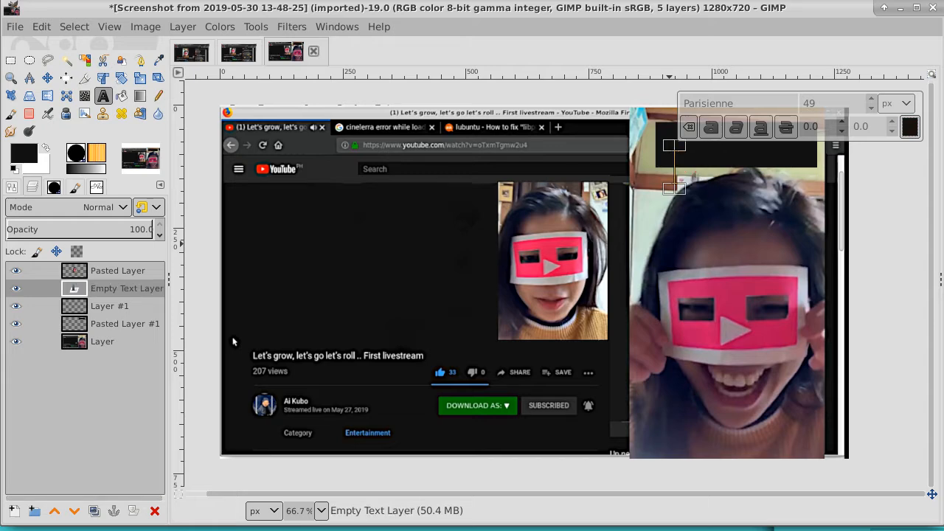
text(A)
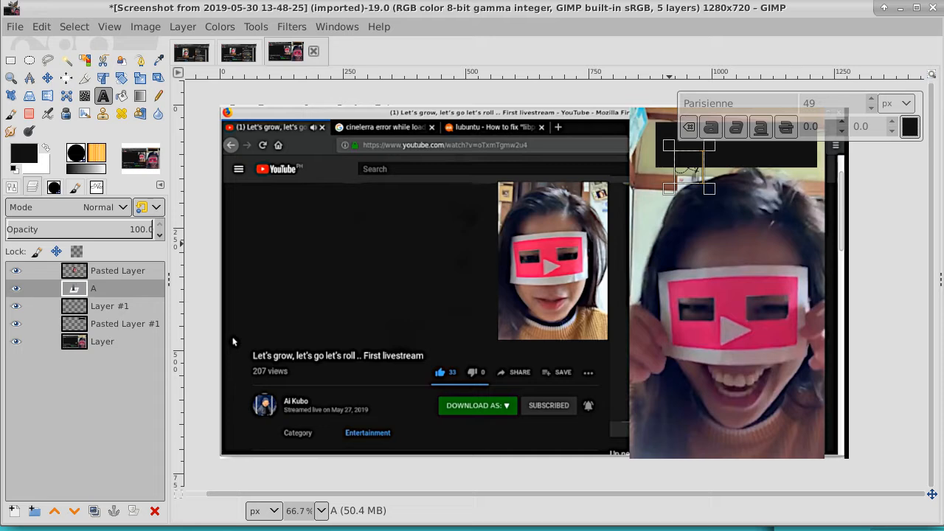
text(i Kubo)
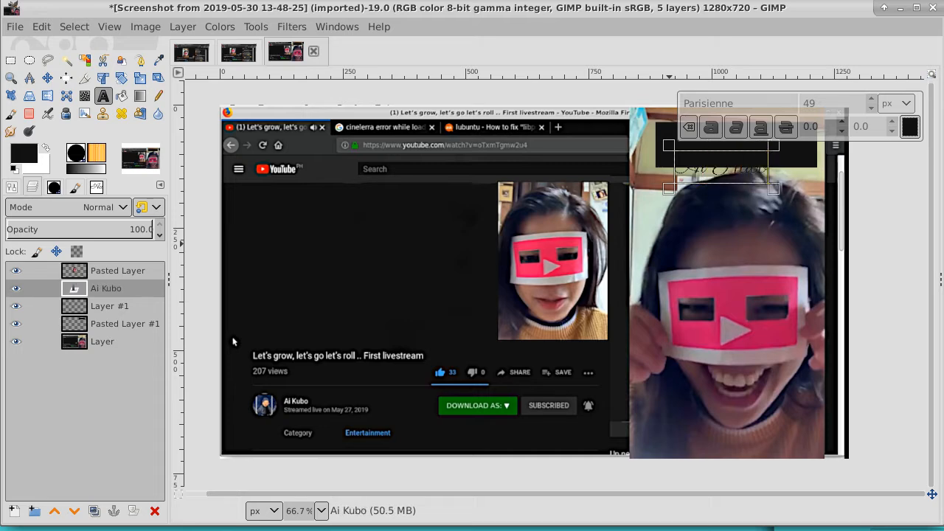
key(ctrl+a)
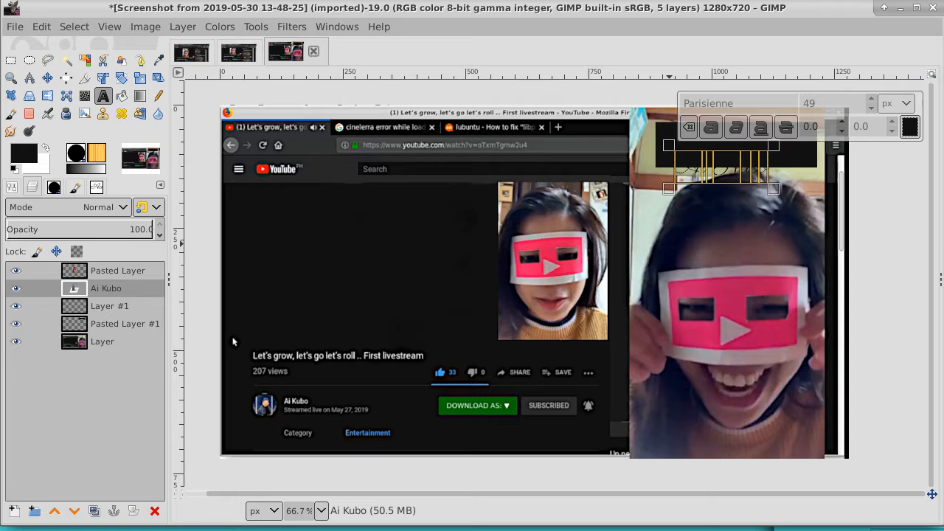
click(906, 136)
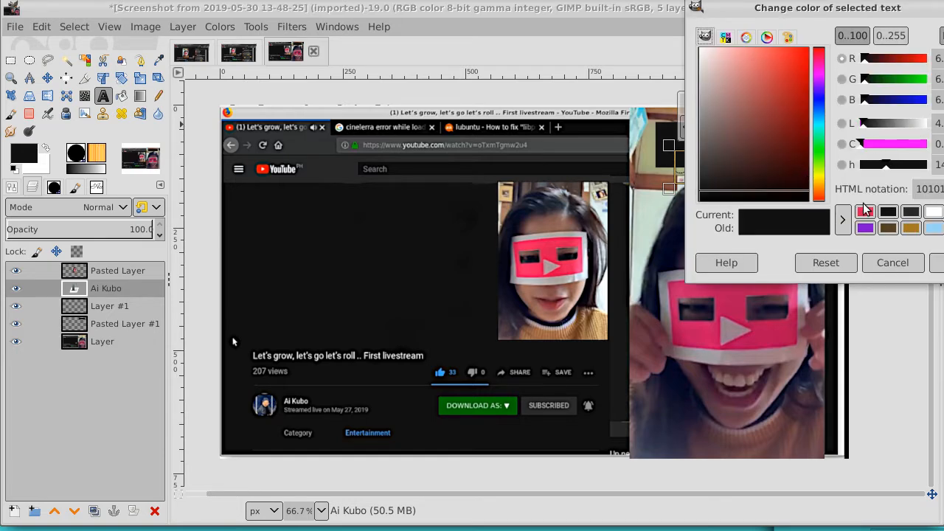
click(865, 212)
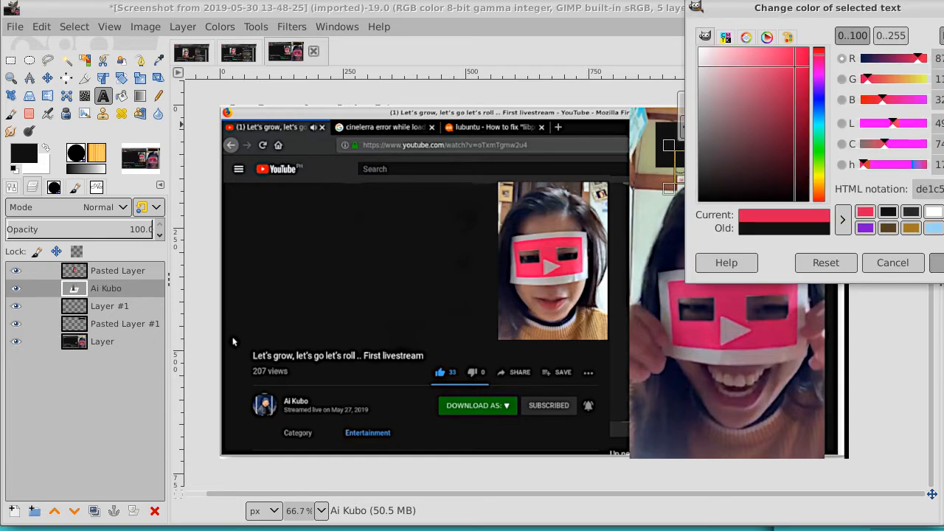
click(938, 262)
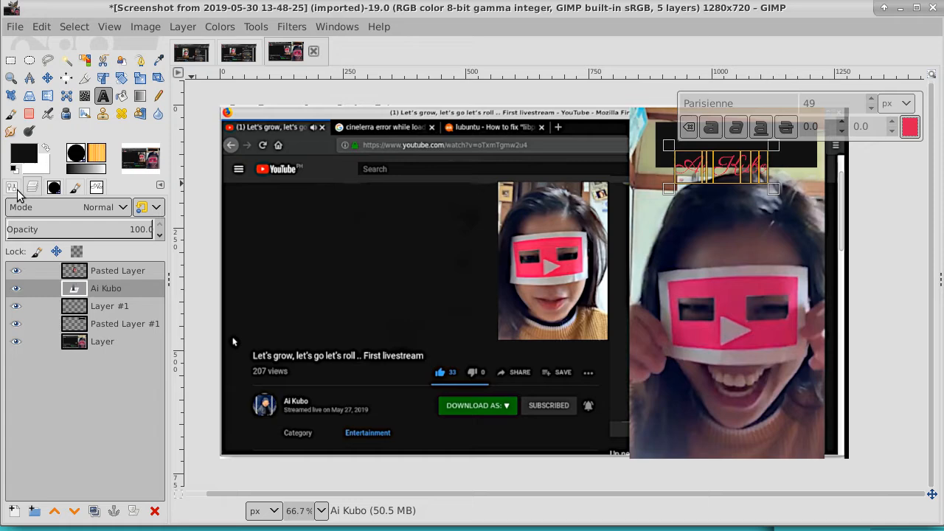
- Set the caption text to the Sans-serif Bold font at 64 px
click(96, 187)
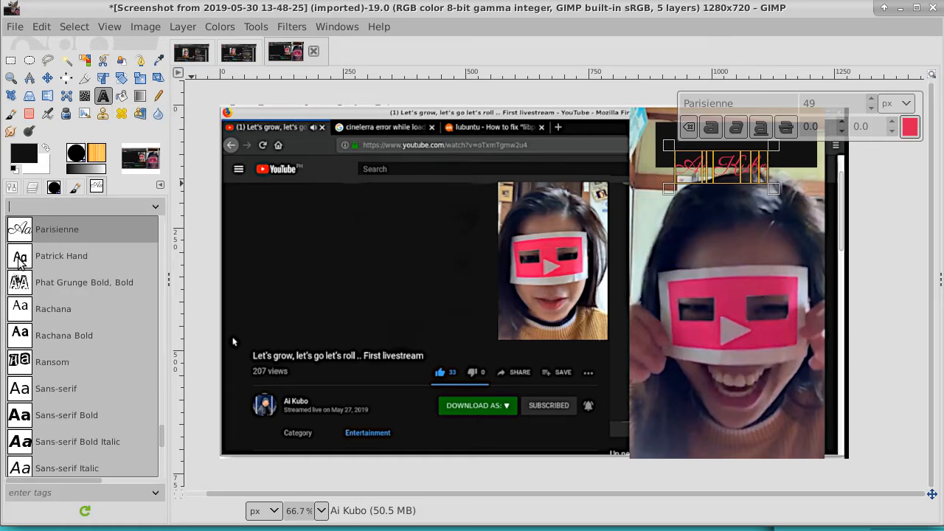
click(22, 418)
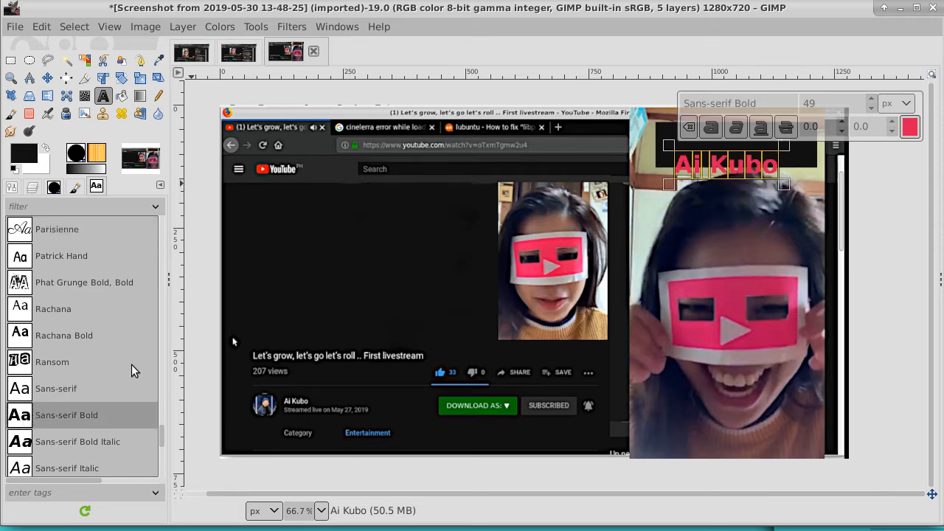
click(872, 98)
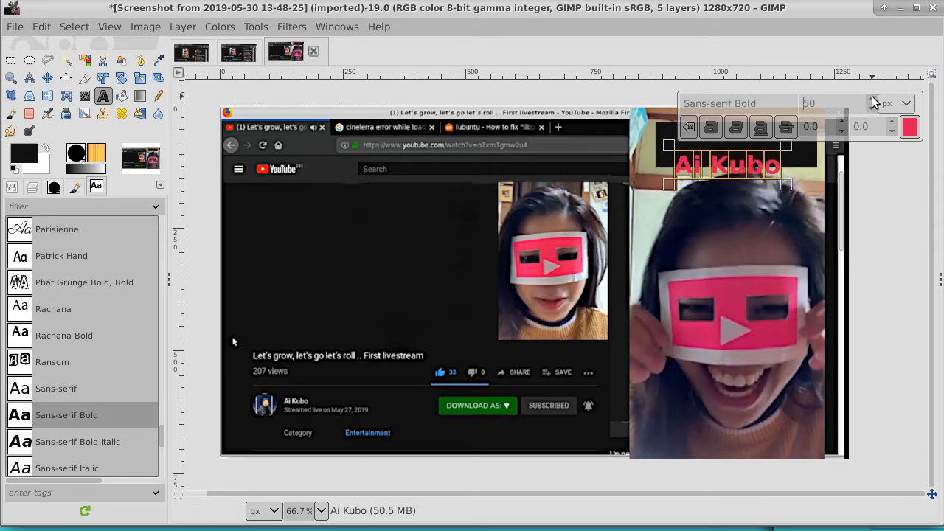
click(872, 97)
click(872, 97)
click(872, 98)
click(872, 98)
click(873, 97)
click(872, 97)
click(872, 98)
click(872, 97)
click(872, 97)
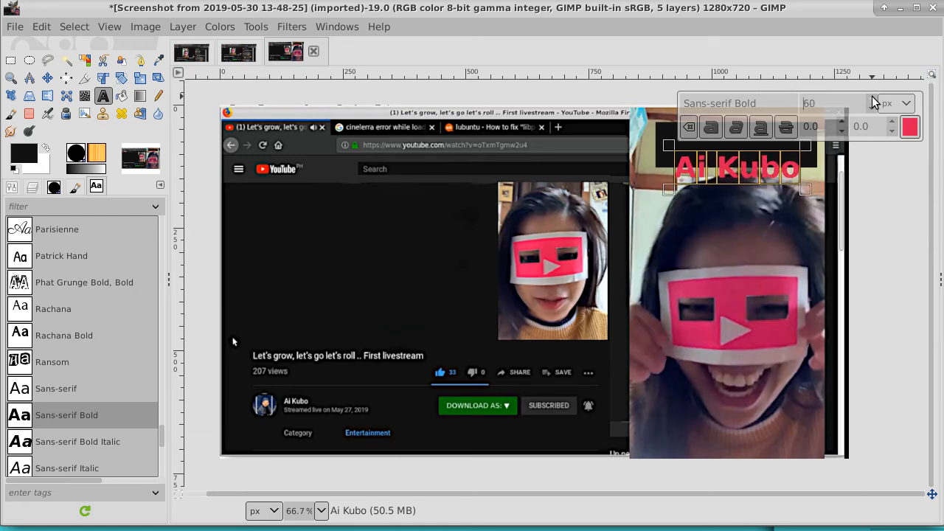
click(872, 97)
click(872, 97)
click(872, 97)
click(872, 97)
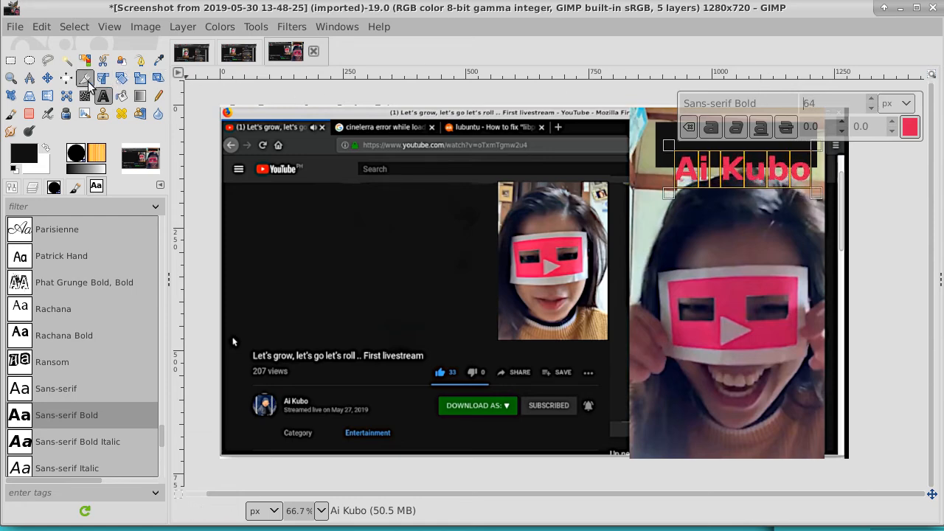
- Move the caption text into the dark box above the large portrait and expand its layer to the image size
click(47, 78)
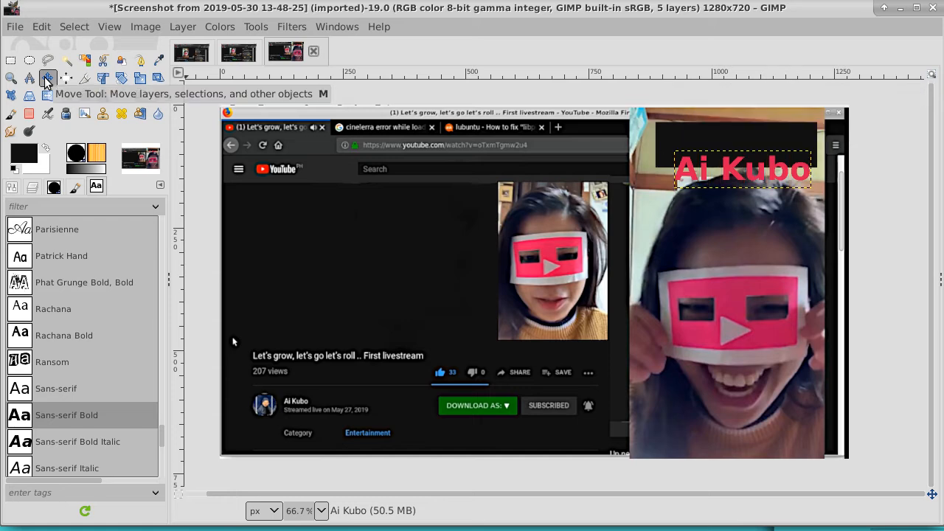
mouse_move(777, 163)
mouse_down()
mouse_move(771, 145)
mouse_move(776, 150)
mouse_up()
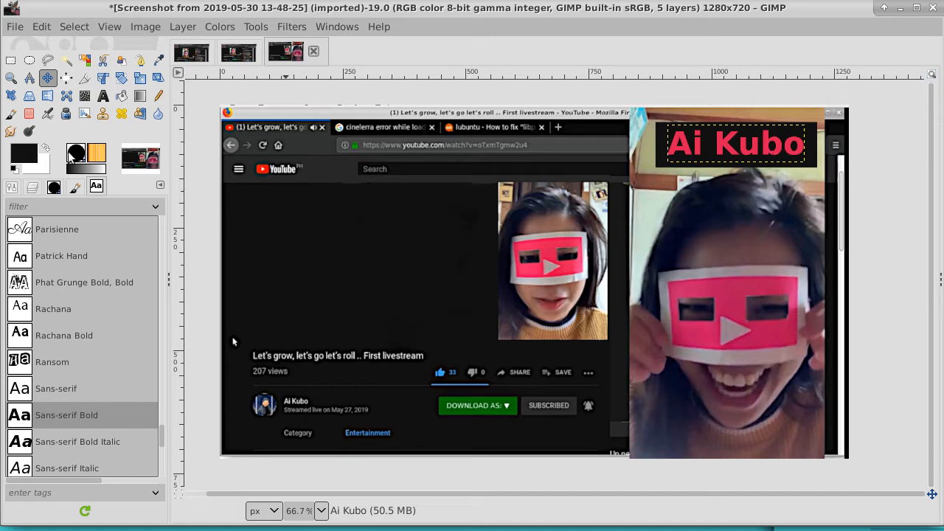
click(31, 189)
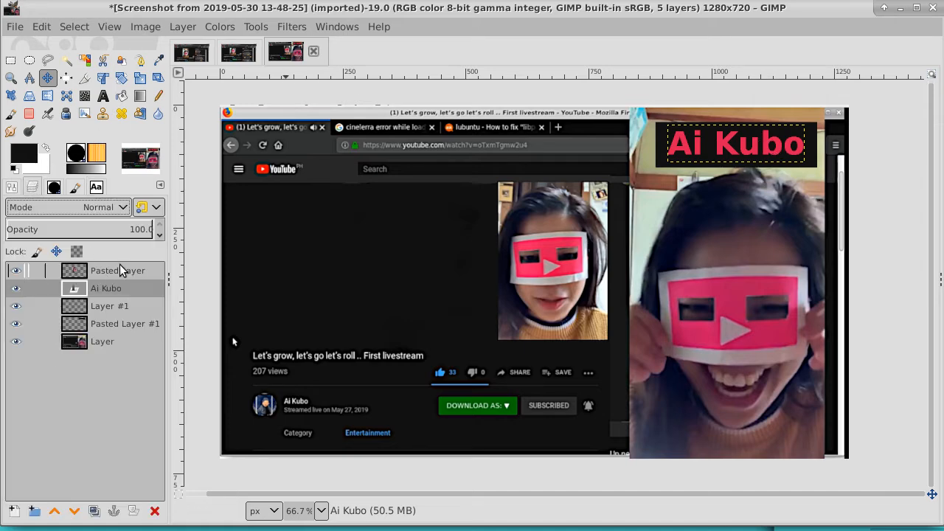
right_click(111, 288)
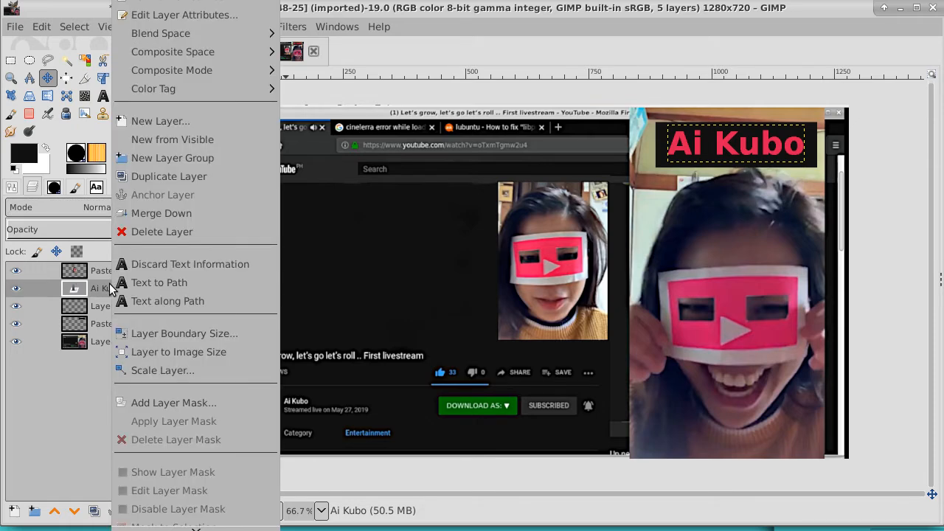
click(153, 345)
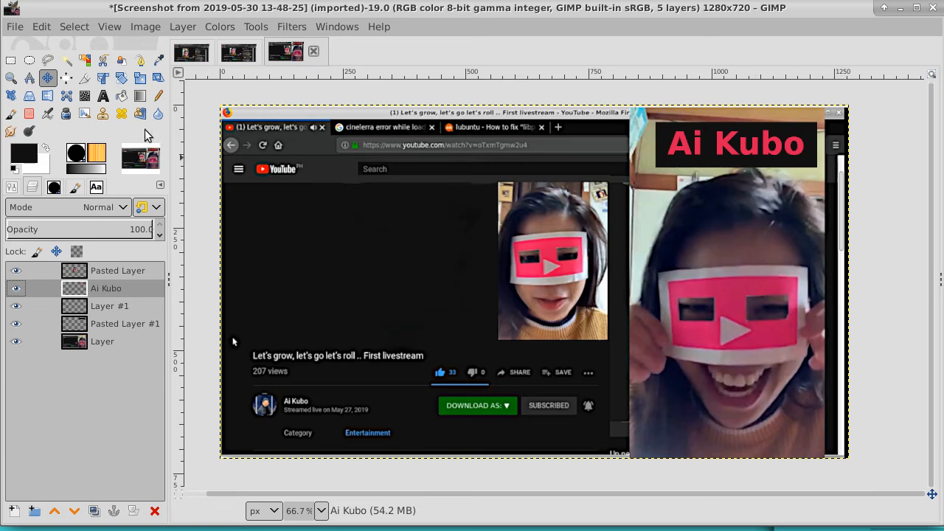
- Create a new layer from everything visible at the top of the stack and hide all the layers below it
click(10, 62)
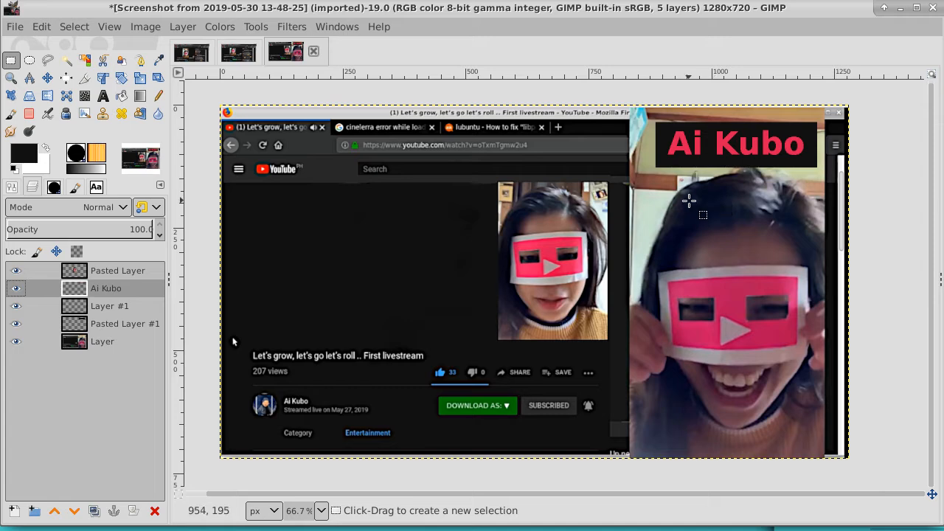
click(124, 272)
right_click(124, 272)
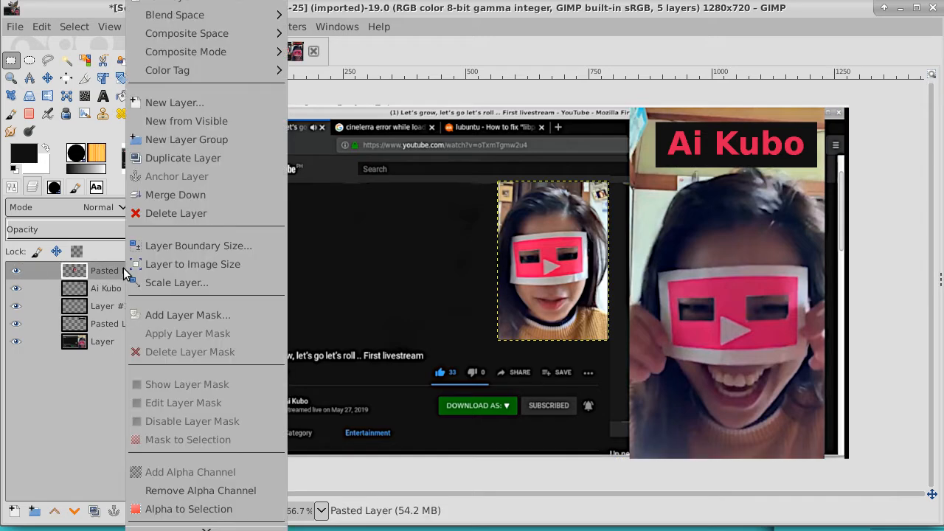
click(181, 123)
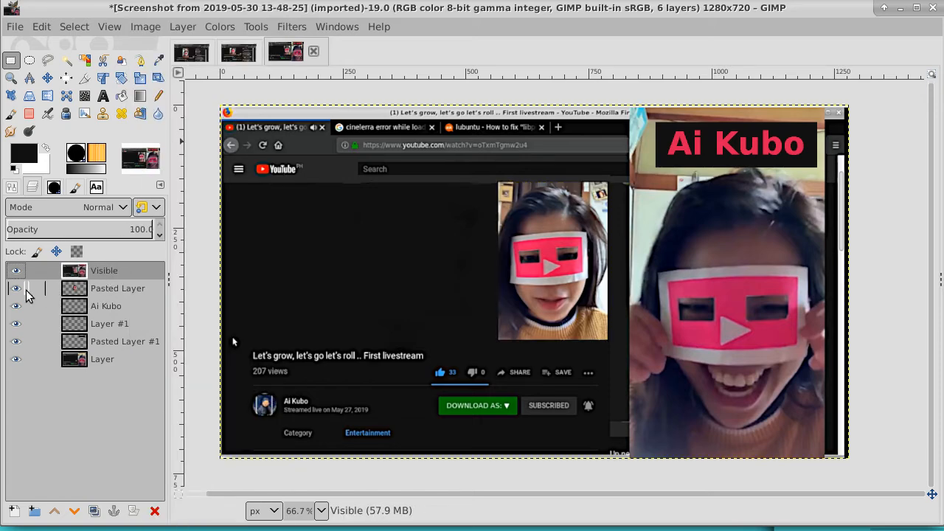
drag(17, 288, 16, 372)
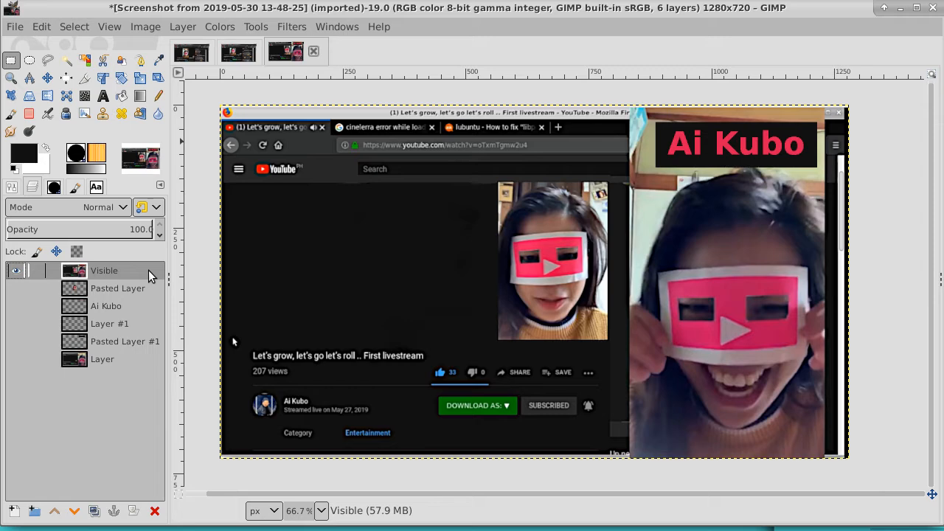
- Copy the large captioned portrait from the Visible layer with a rectangular selection and paste it in place
click(10, 64)
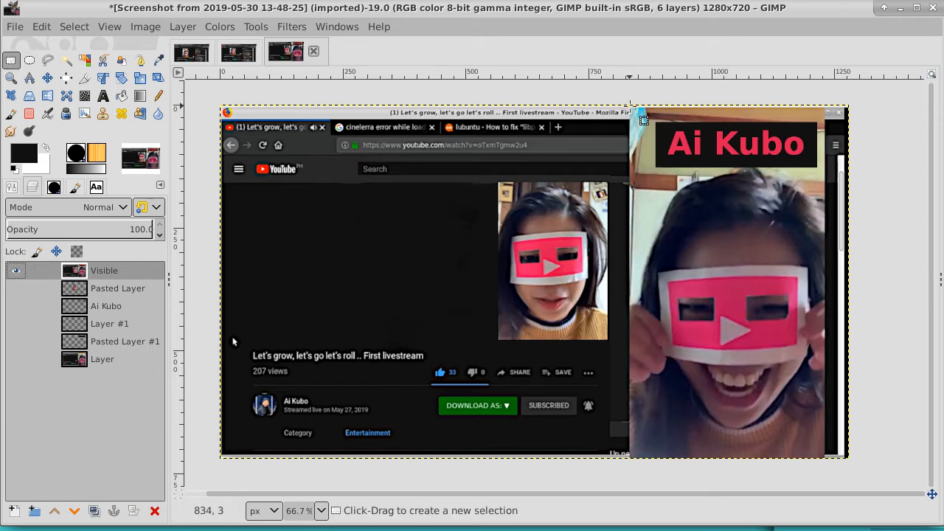
drag(630, 109, 825, 457)
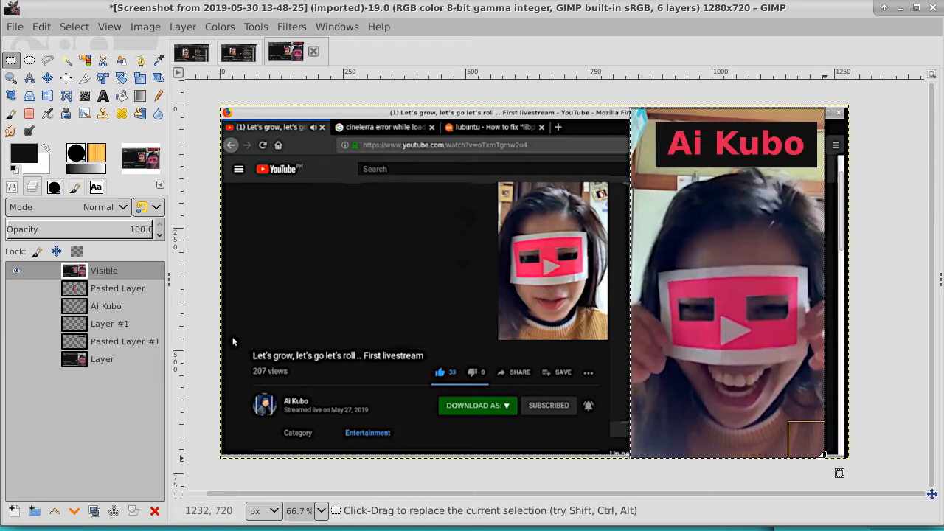
click(40, 27)
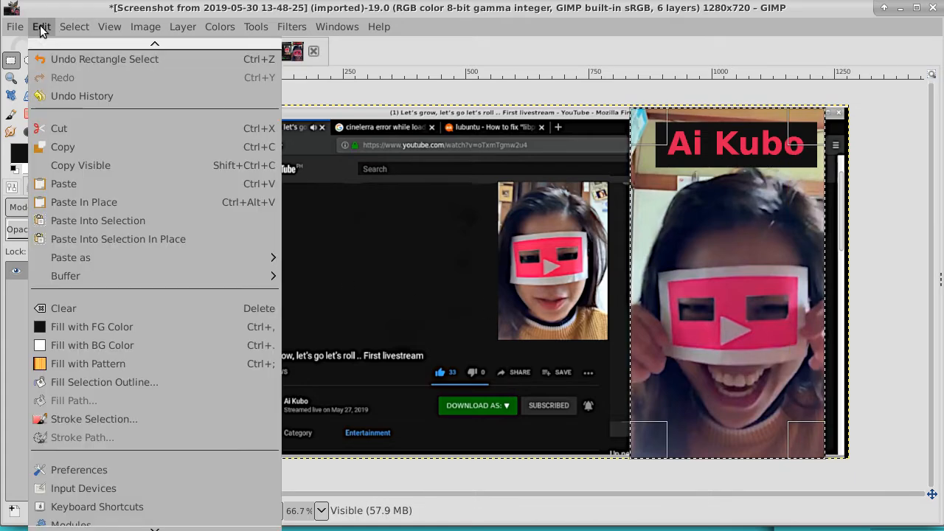
click(59, 148)
click(42, 27)
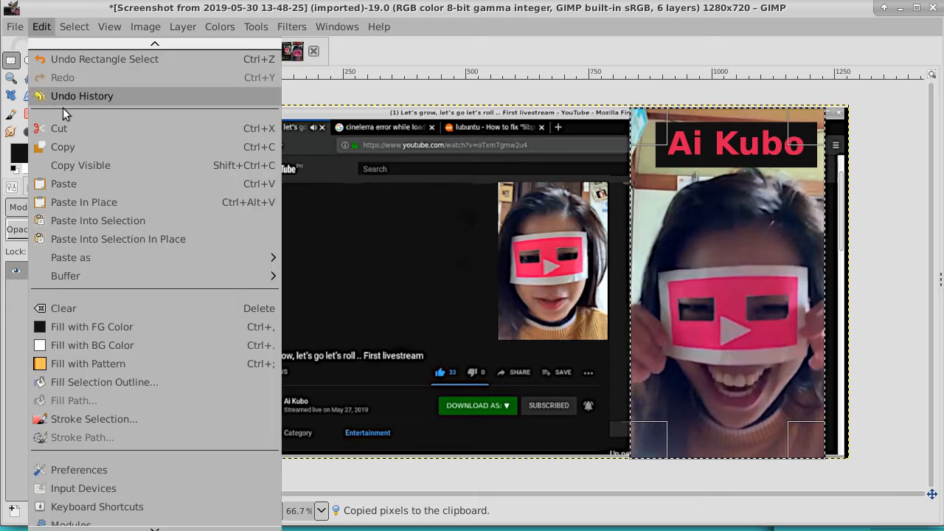
click(71, 199)
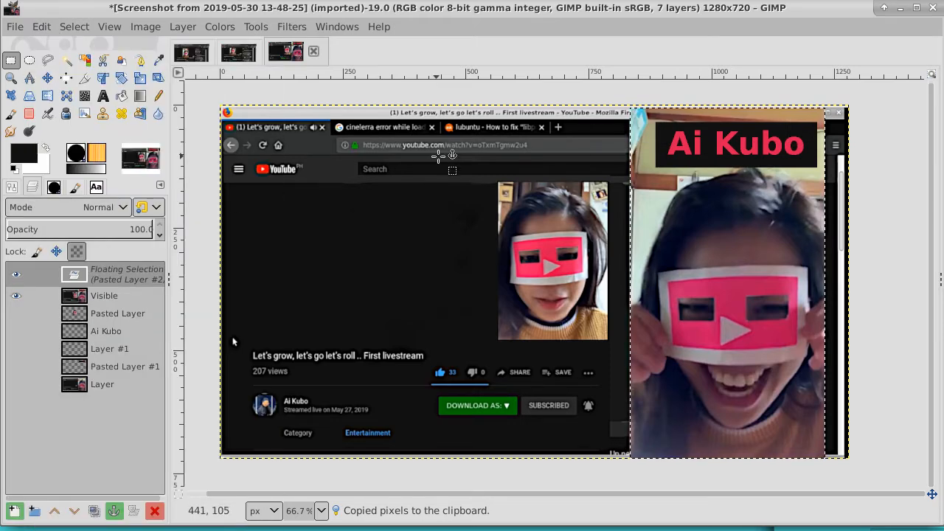
- Expand the floating portrait selection to the image size and turn it into a new layer
right_click(112, 274)
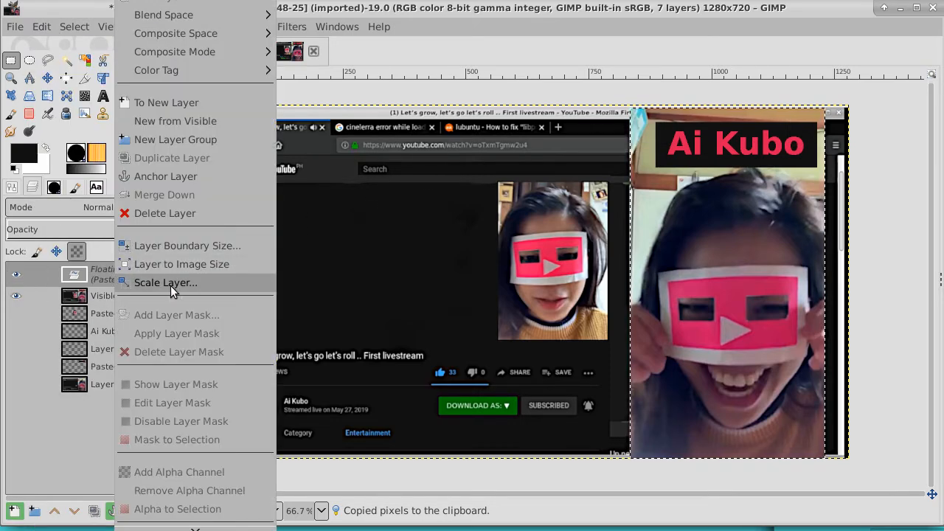
click(205, 267)
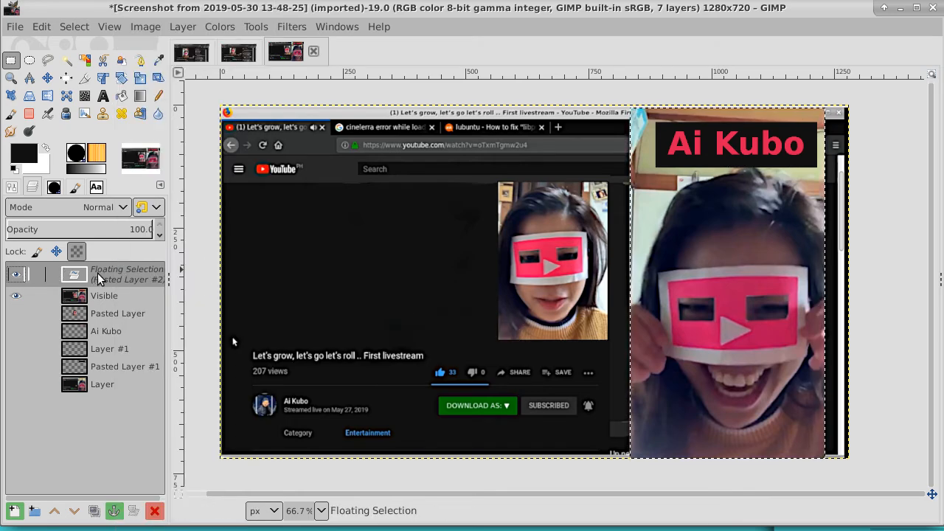
right_click(126, 278)
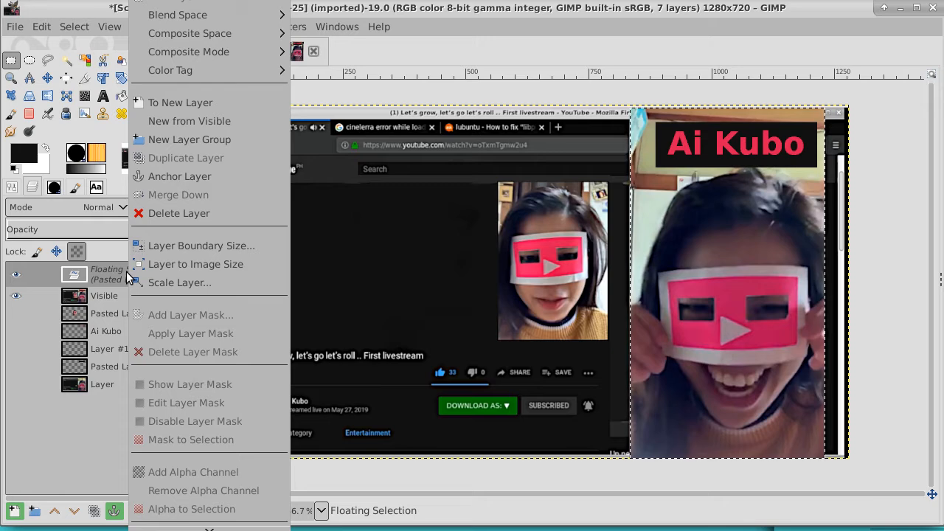
click(158, 103)
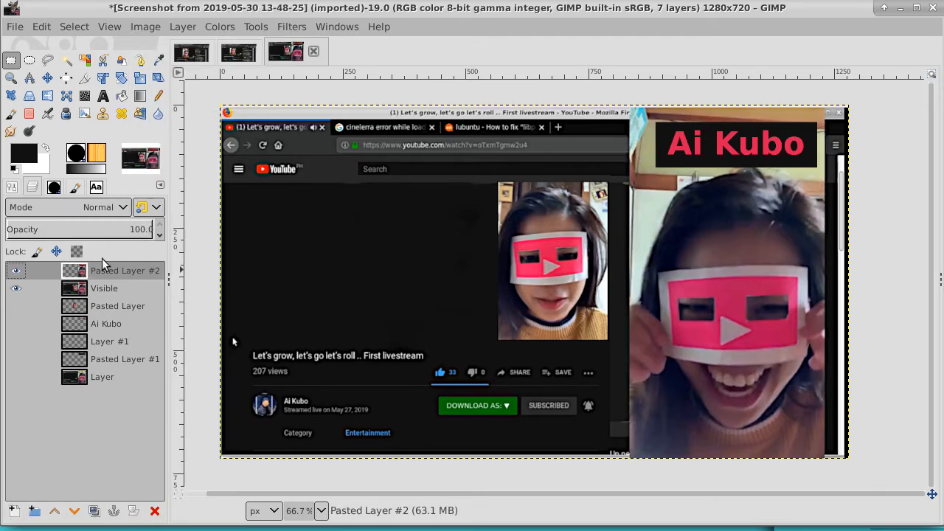
- On the Visible layer, draw a rectangular selection slightly inside the image edges and invert it to select a border frame
click(111, 288)
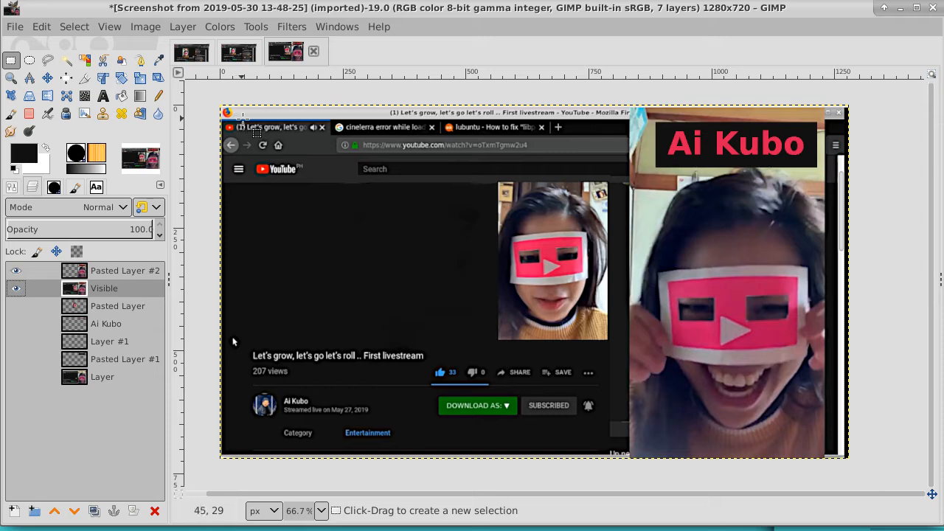
drag(246, 120, 835, 445)
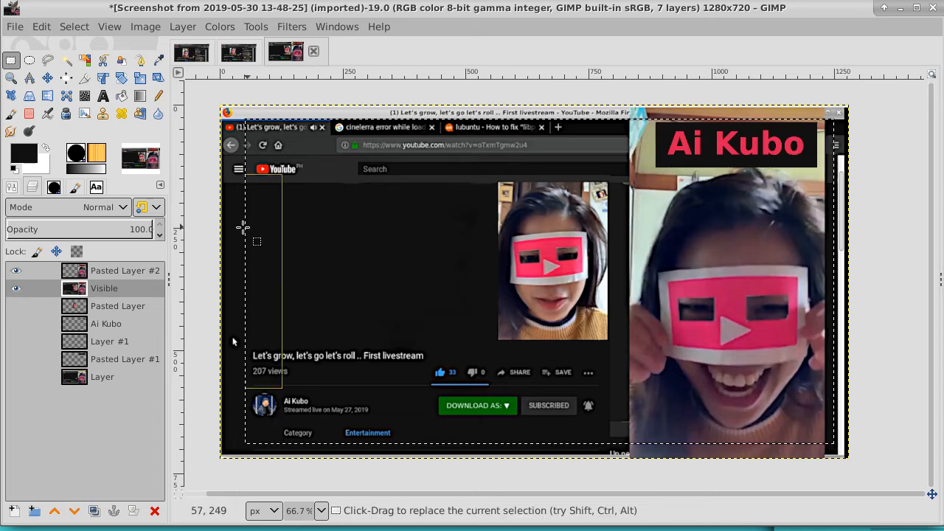
drag(255, 226, 247, 227)
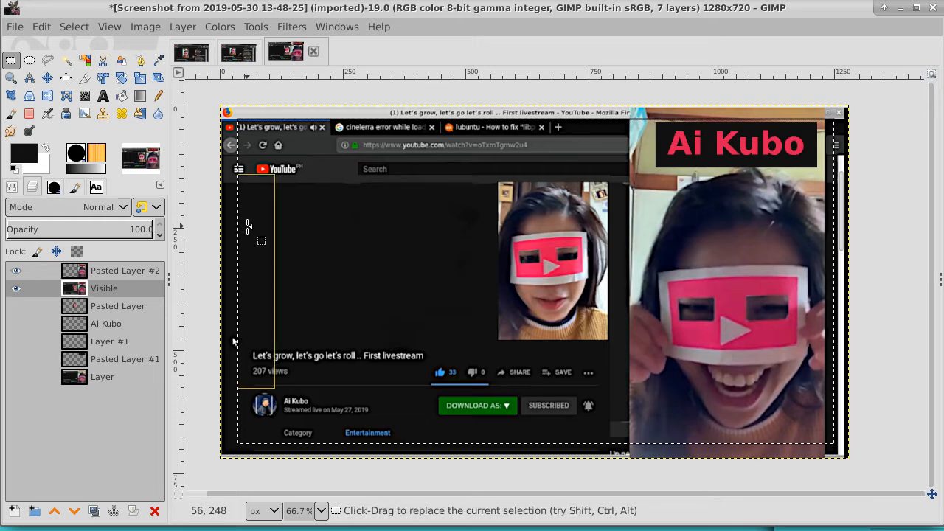
click(73, 28)
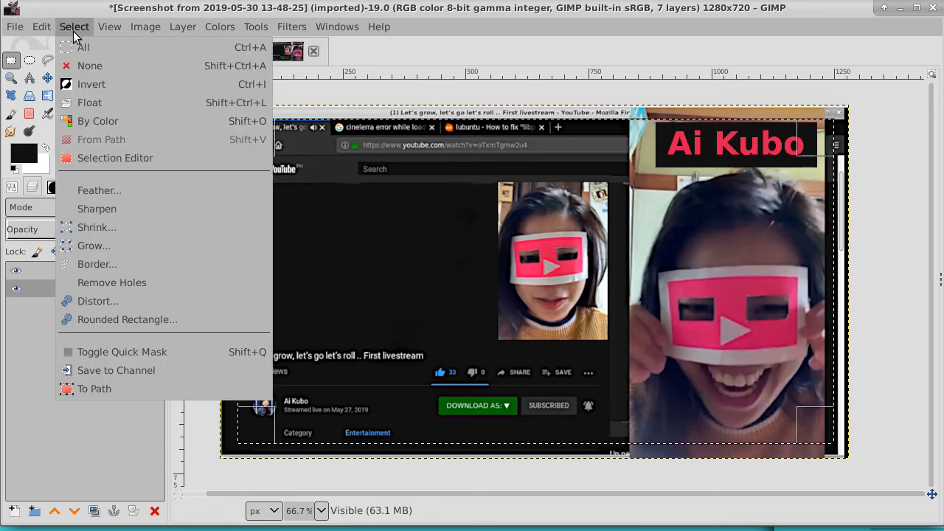
click(88, 83)
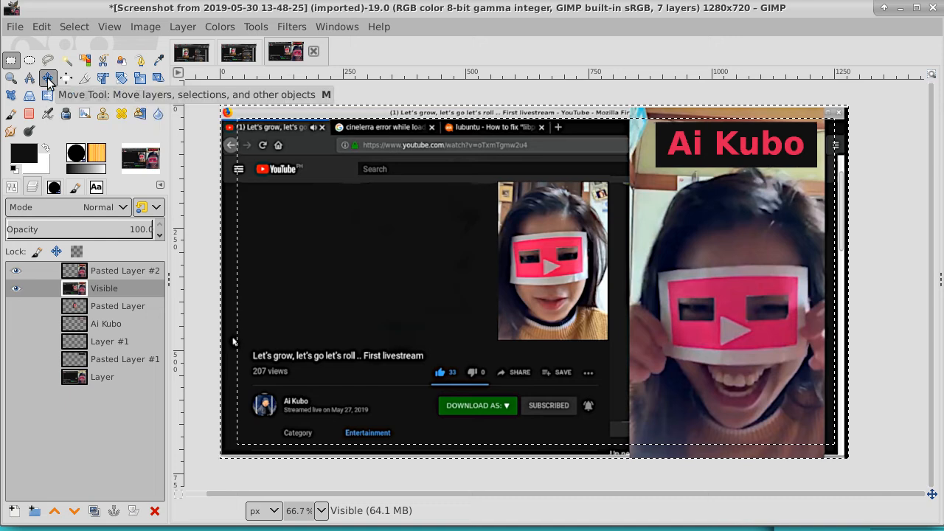
- Pick the light blue from the large portrait's upper corner, paint the selected border frame with the Pencil, and clear the selection
click(158, 62)
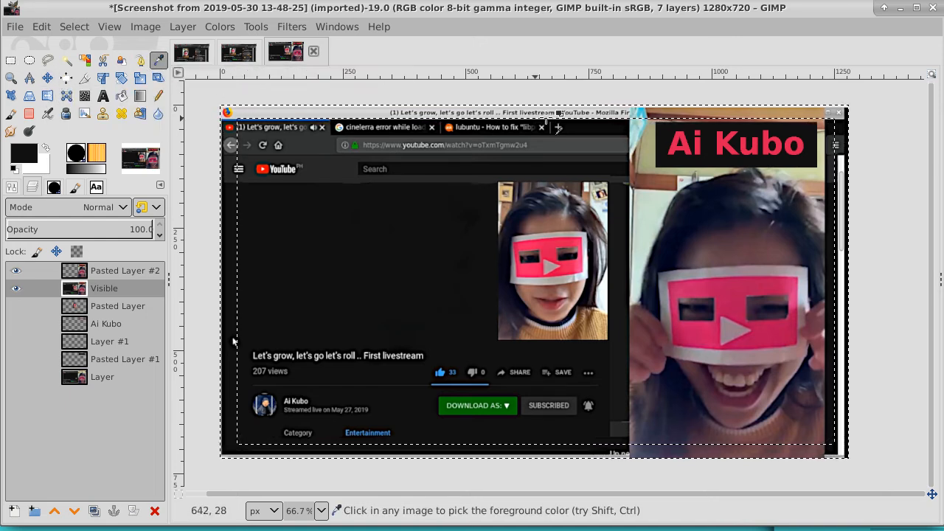
click(644, 114)
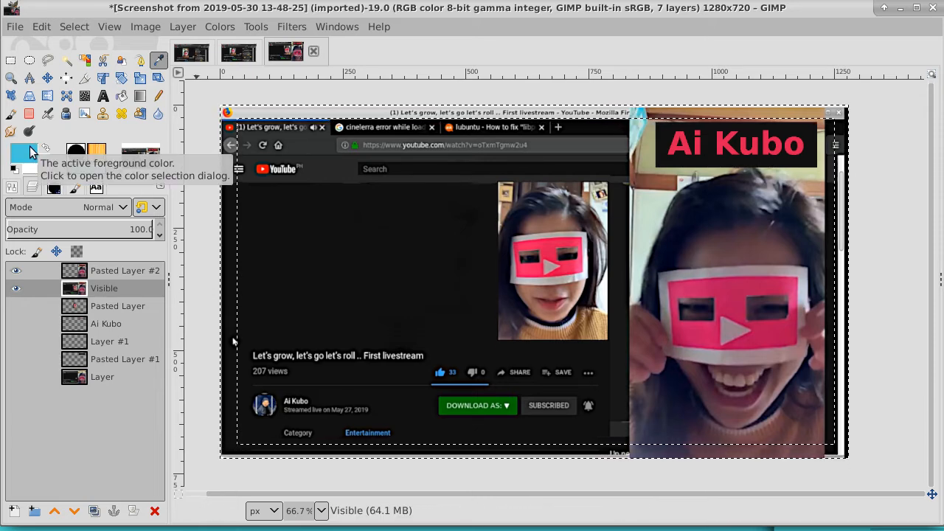
click(158, 95)
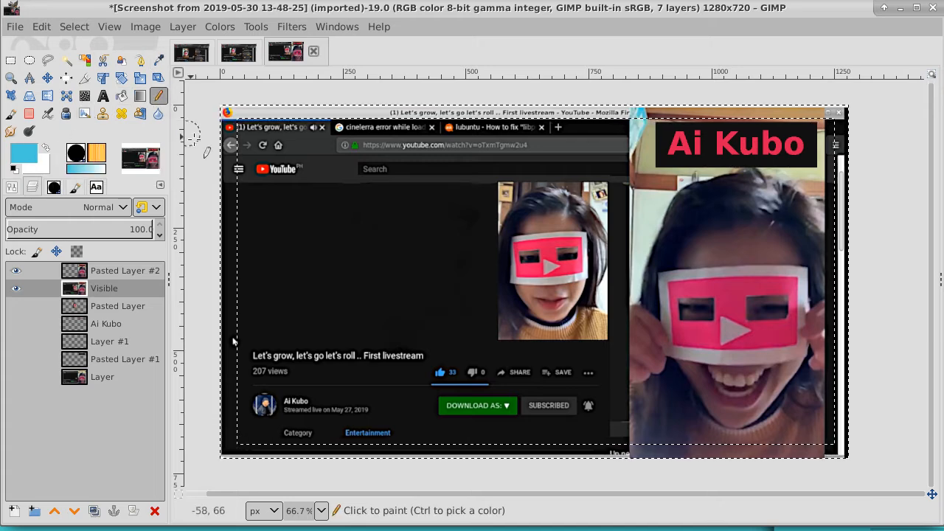
mouse_move(225, 114)
mouse_down()
mouse_move(236, 458)
mouse_move(222, 425)
mouse_move(237, 451)
mouse_move(749, 430)
mouse_move(691, 450)
mouse_move(427, 478)
mouse_move(752, 416)
mouse_move(435, 473)
mouse_move(682, 440)
mouse_move(917, 426)
mouse_move(744, 482)
mouse_move(869, 437)
mouse_move(841, 453)
mouse_move(839, 83)
mouse_move(838, 105)
mouse_move(190, 116)
mouse_up()
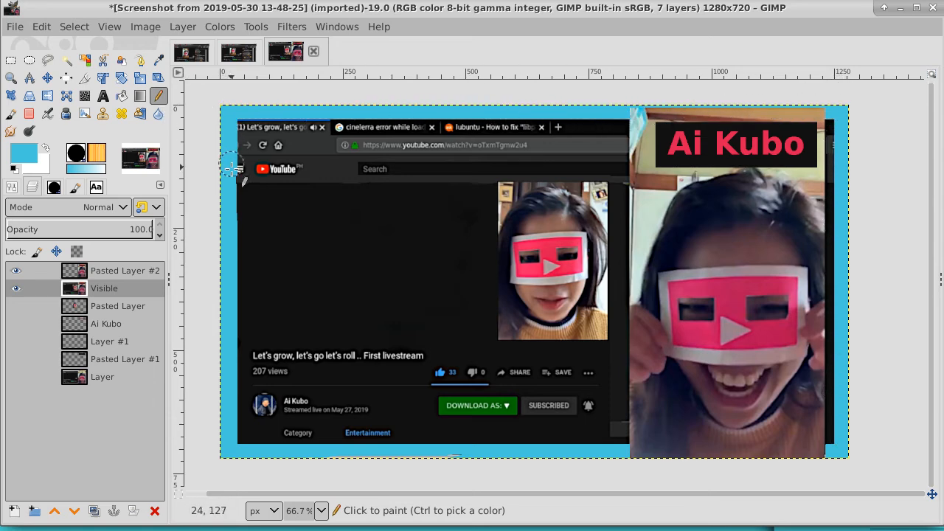
mouse_move(240, 479)
mouse_down()
mouse_move(292, 451)
mouse_move(800, 445)
mouse_up()
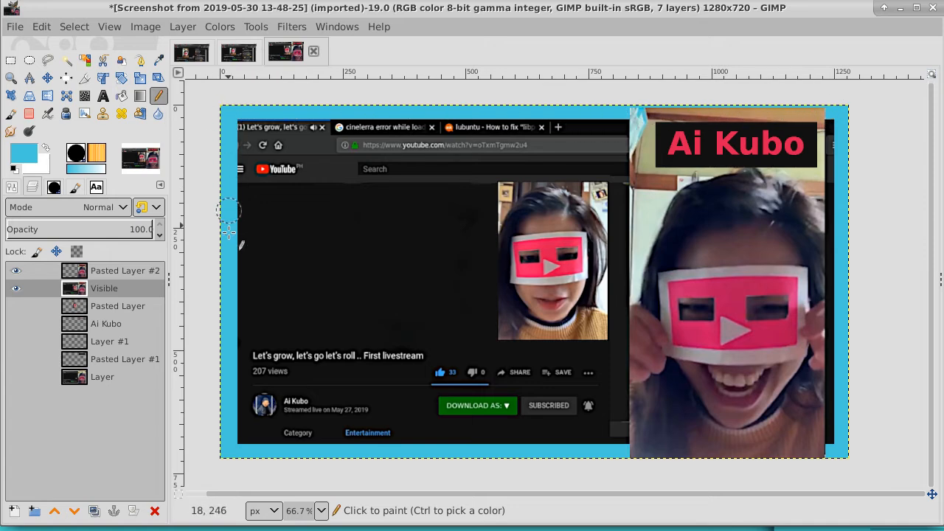
drag(226, 469, 226, 469)
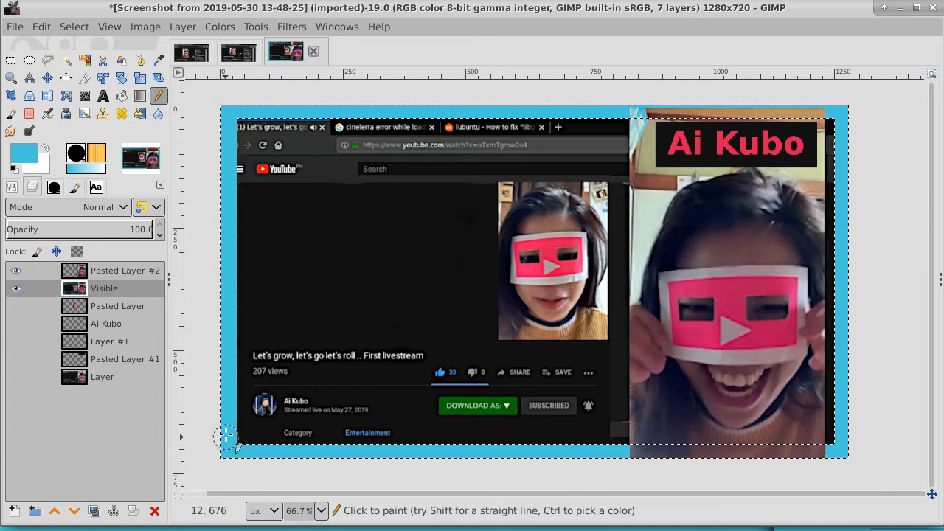
click(74, 26)
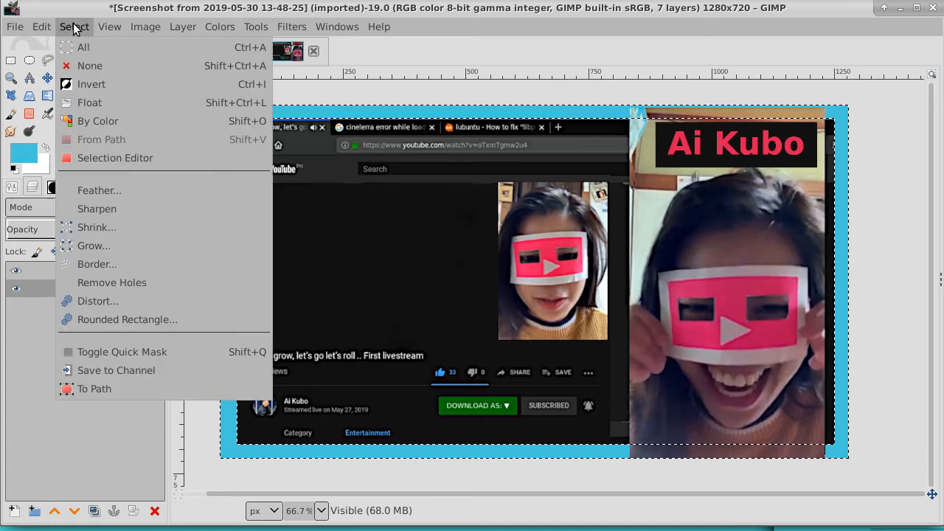
click(82, 65)
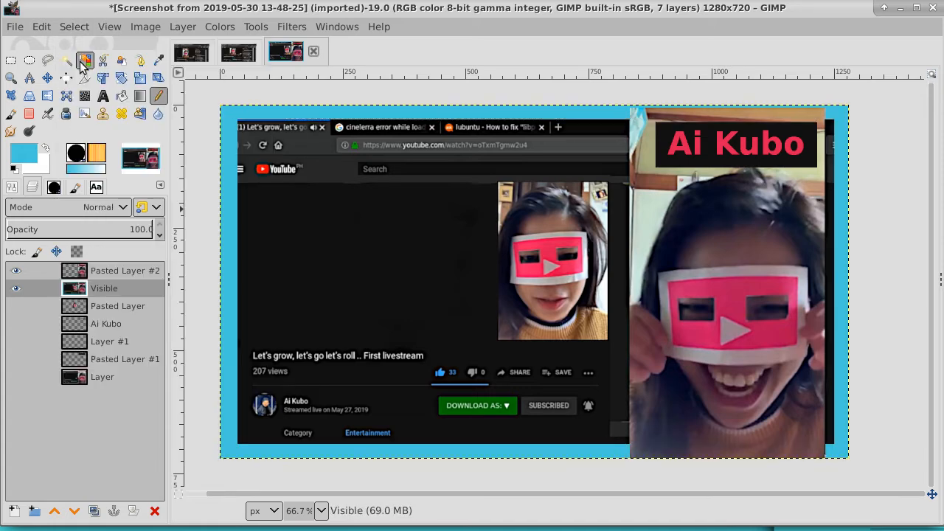
- Scale the pasted portrait layer down proportionally to 1161 × 653 px
click(16, 271)
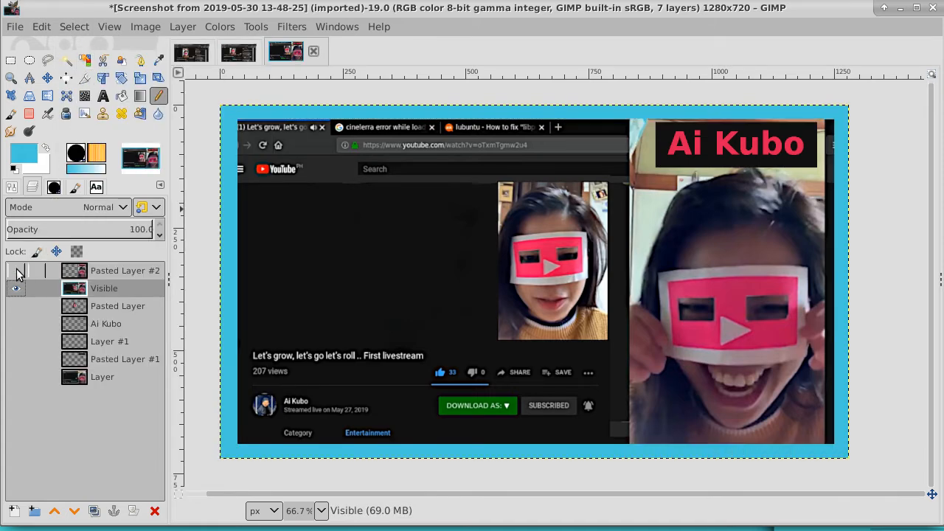
click(16, 272)
click(102, 267)
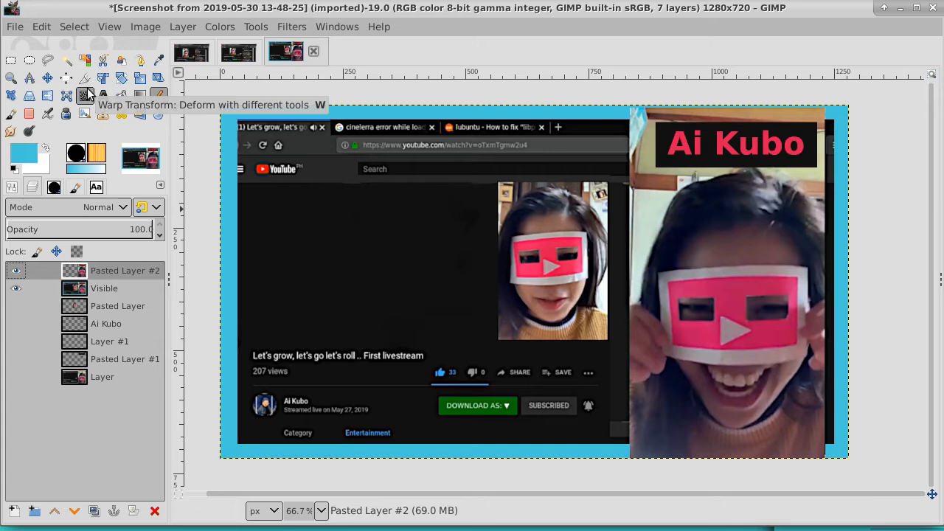
click(140, 77)
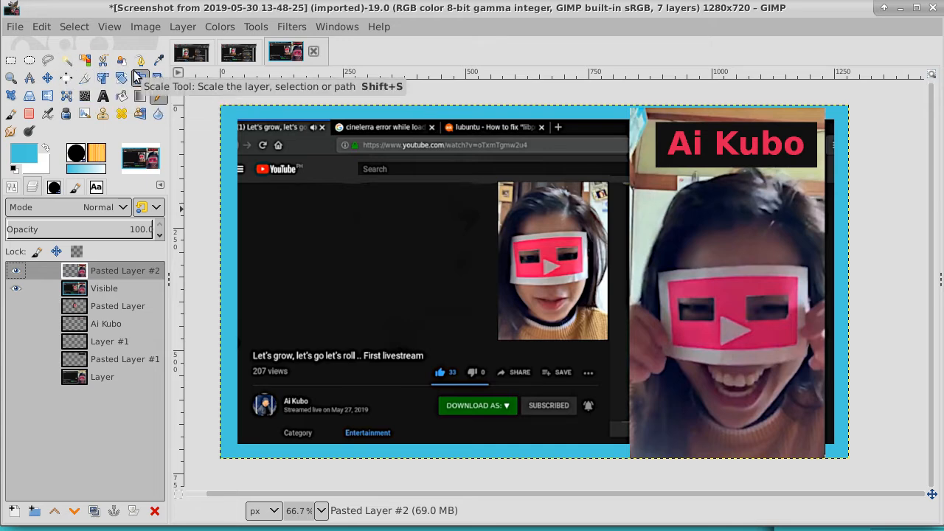
click(649, 134)
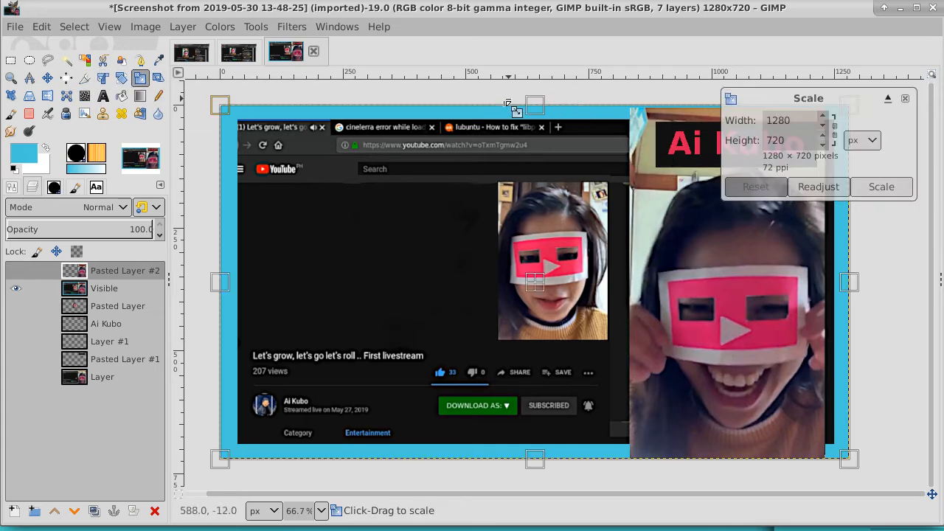
click(834, 130)
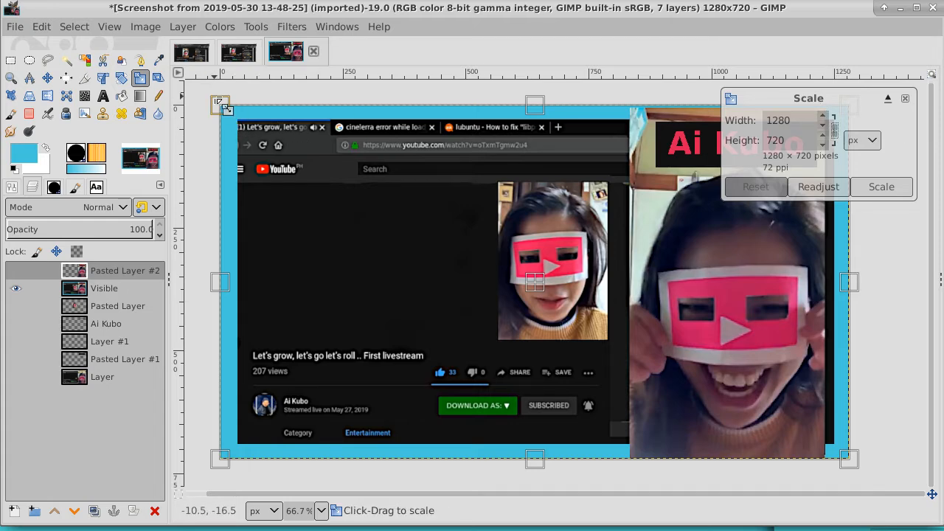
drag(216, 104, 251, 181)
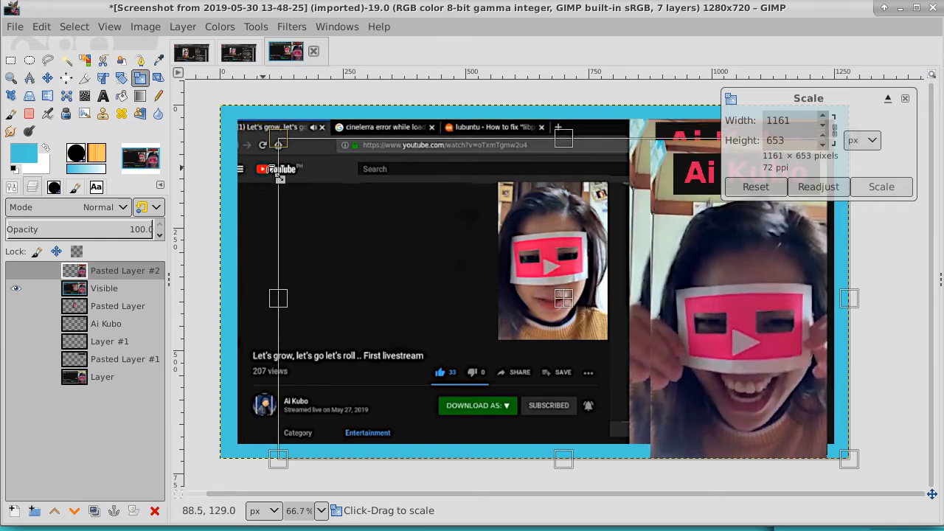
click(877, 188)
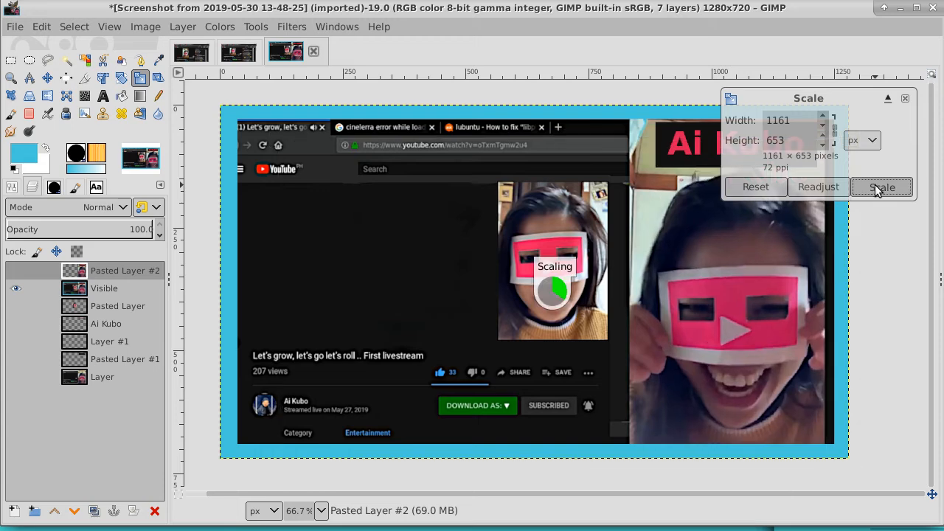
- Move the scaled portrait inside the blue frame and expand its layer to the image size
click(47, 77)
drag(662, 324, 653, 306)
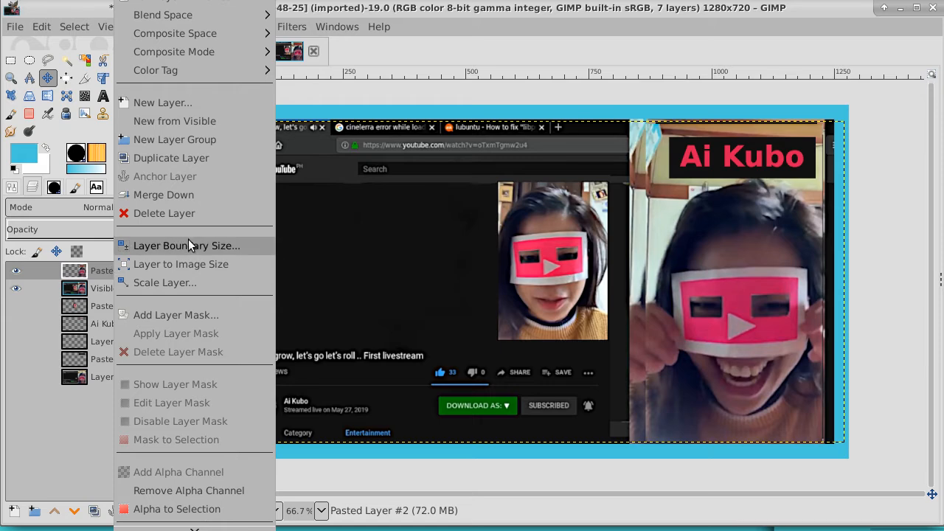
click(204, 266)
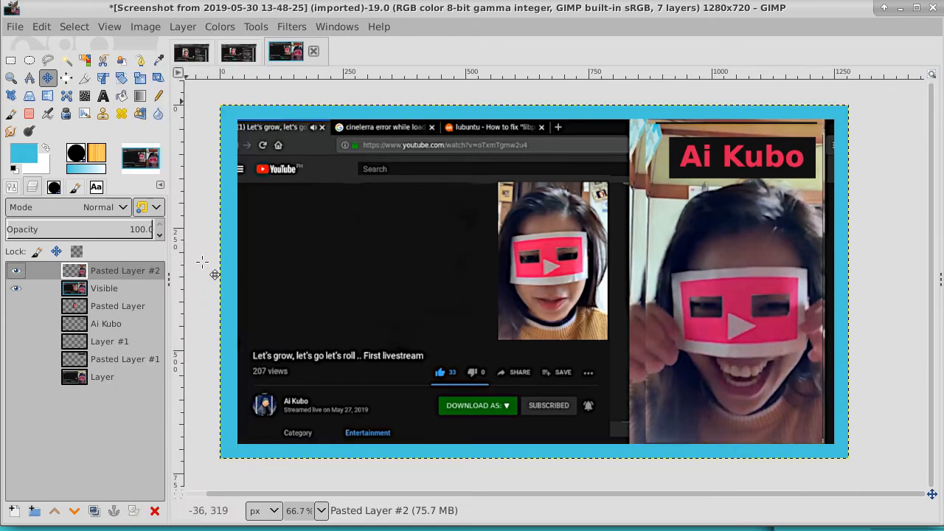
- Hide Pasted Layer #2 and select a full-height rectangle covering the old large portrait and the frame beside it
click(16, 271)
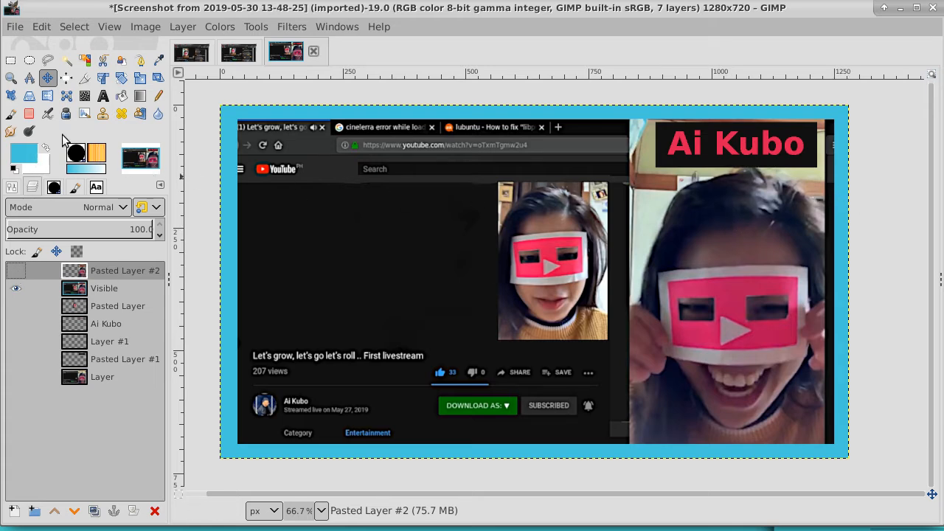
click(10, 61)
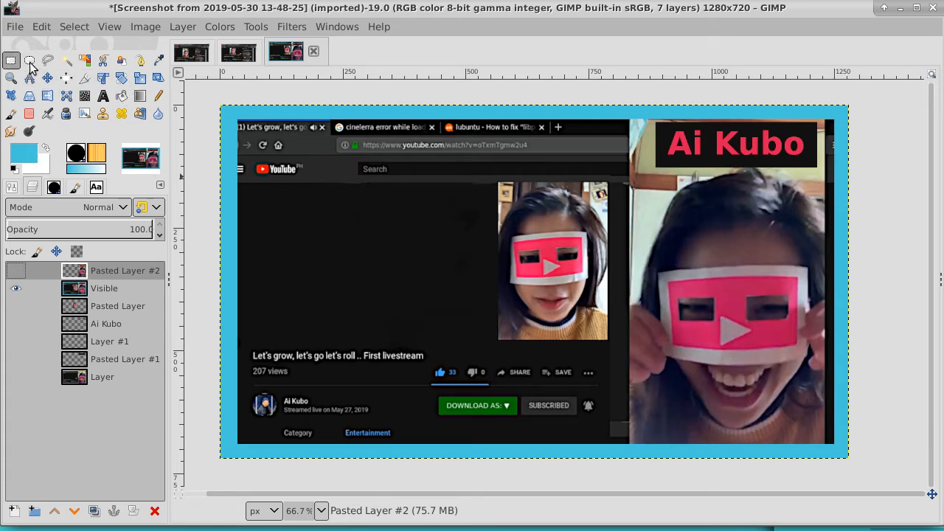
drag(879, 101, 628, 468)
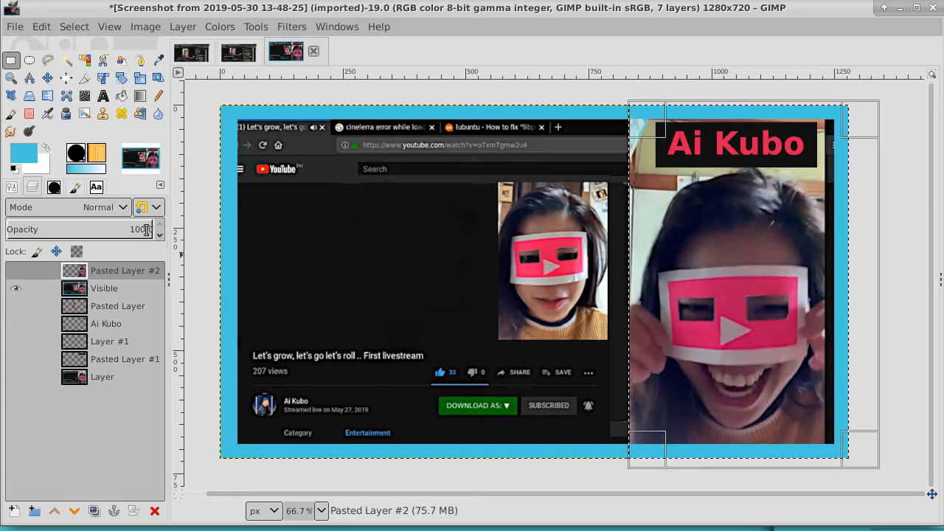
- Add a transparent layer directly above the Visible layer and bucket-fill the selected area on it with the light blue
click(96, 289)
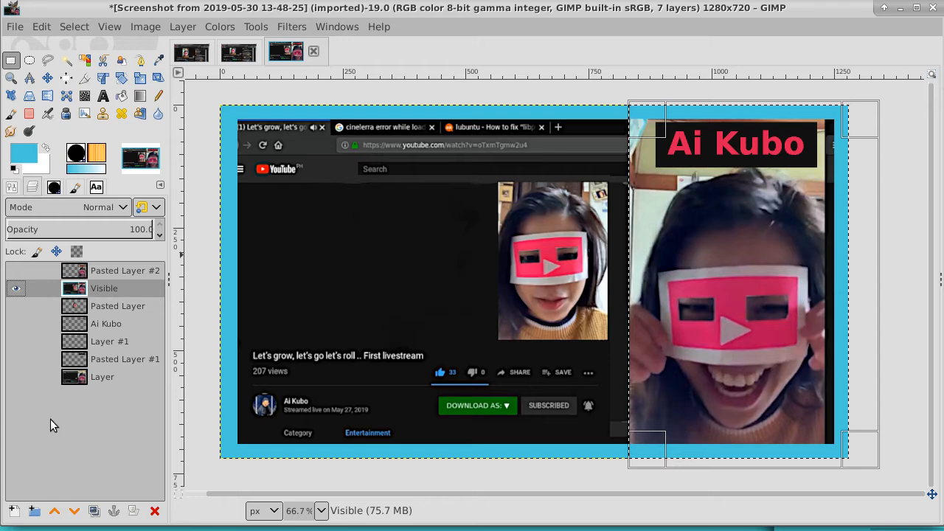
click(13, 518)
click(387, 516)
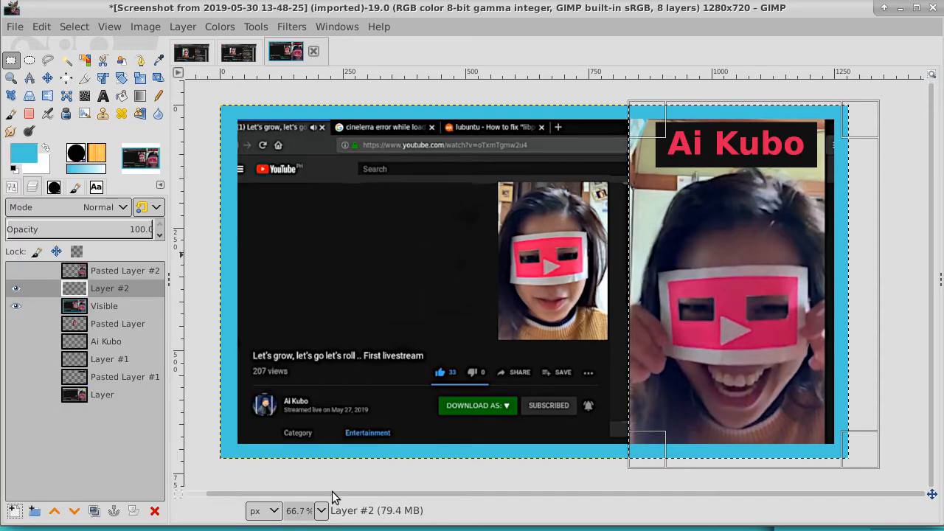
click(121, 96)
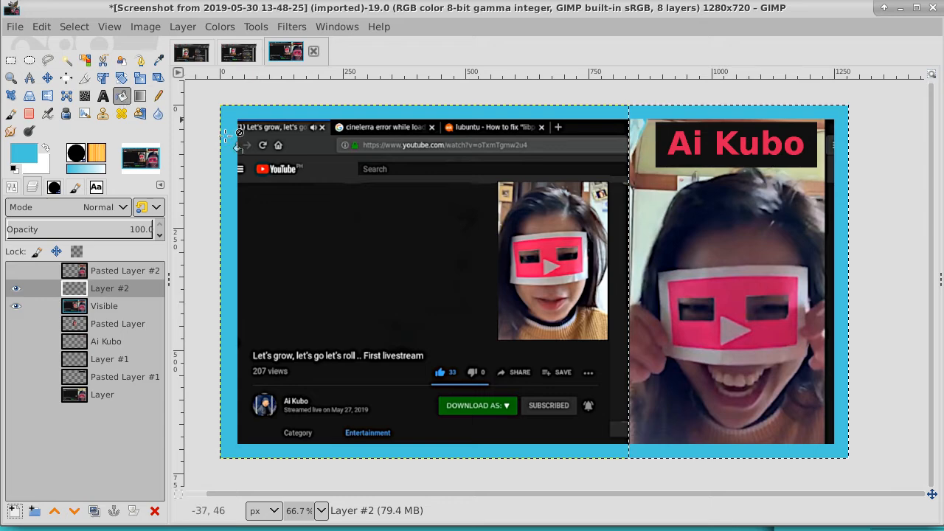
click(656, 192)
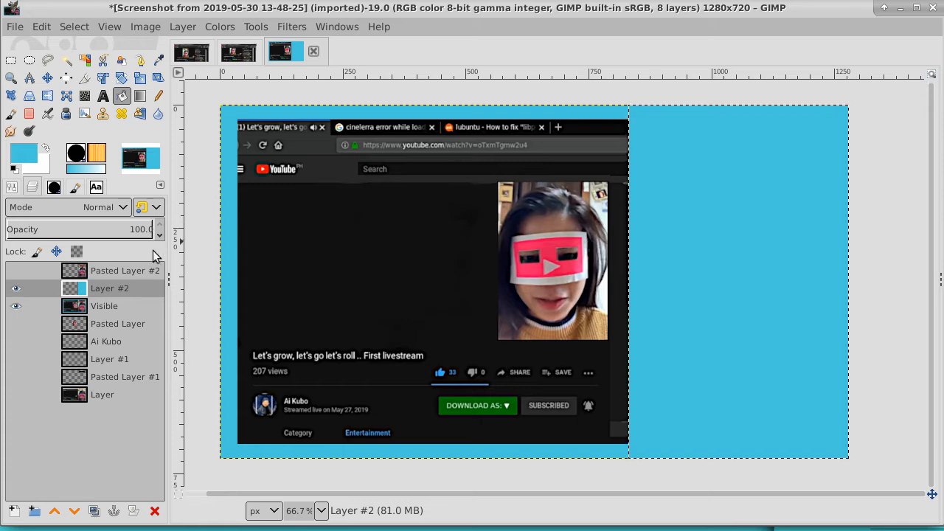
- Show the scaled portrait layer again over the light blue fill and clear the selection
click(15, 271)
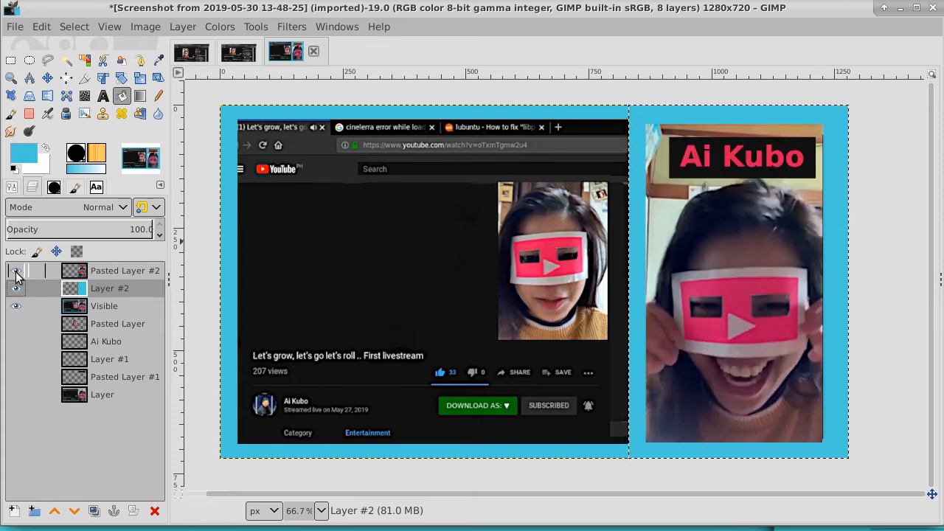
click(74, 27)
click(92, 65)
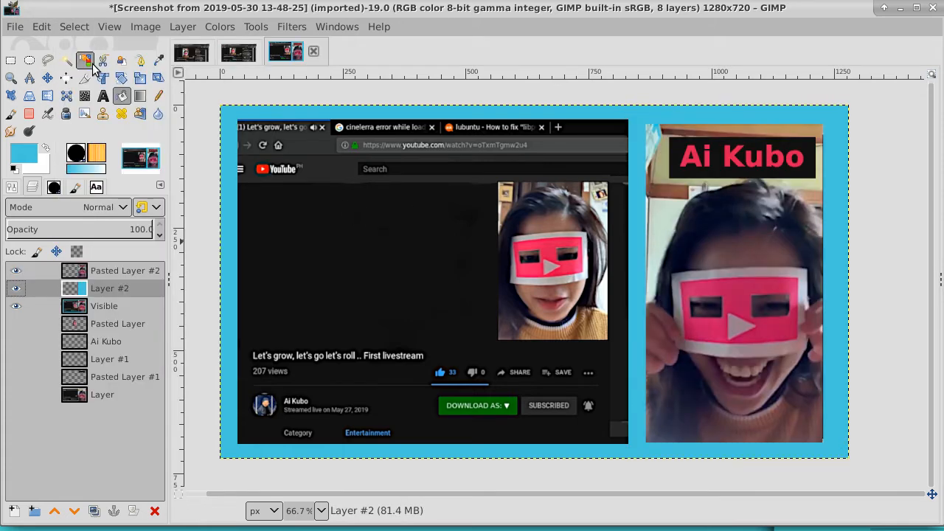
- Create a transparent 1280 × 720 px layer and place it directly beneath Pasted Layer #2
click(119, 273)
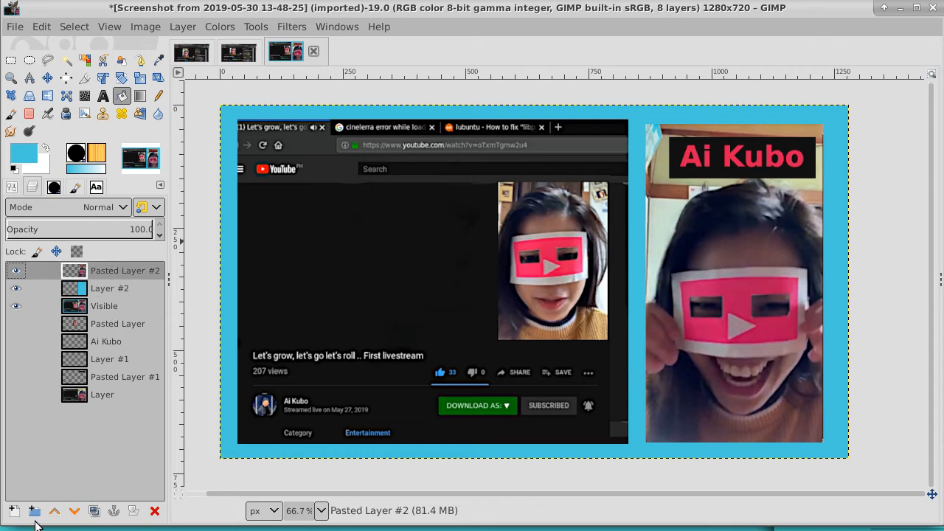
click(13, 510)
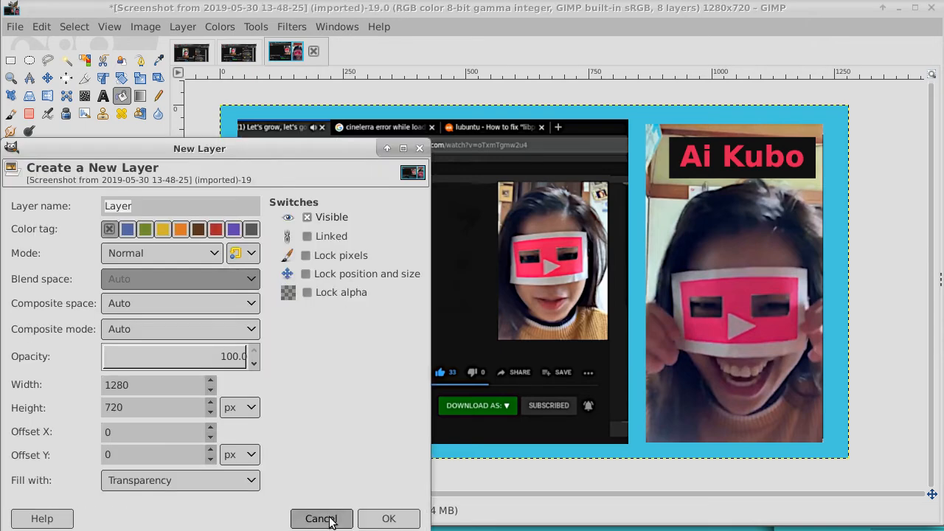
click(398, 514)
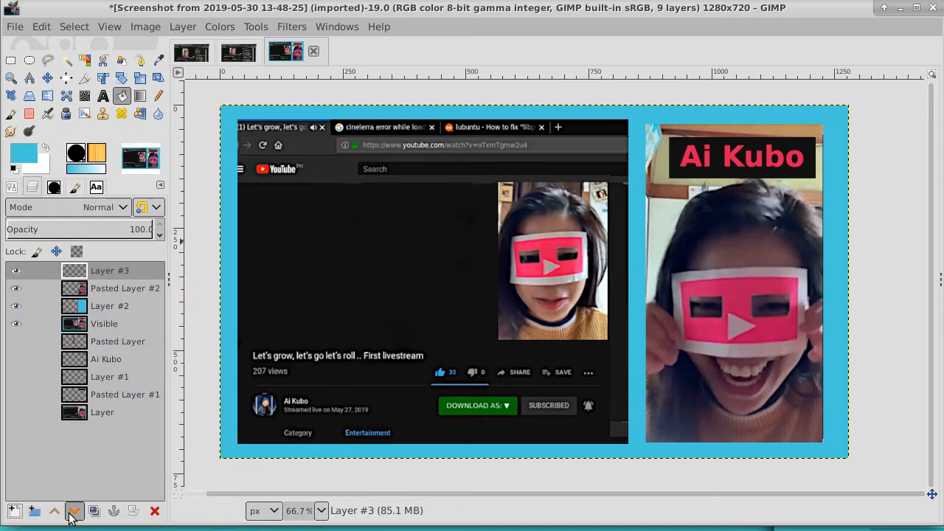
click(73, 511)
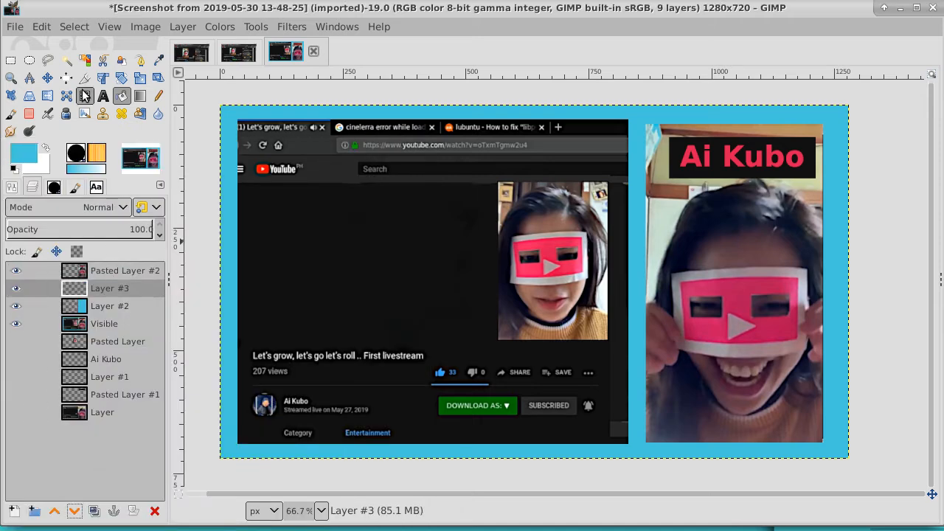
- On Pasted Layer #2, fuzzy-select the transparent area around the portrait and invert the selection so it covers only the portrait
click(64, 65)
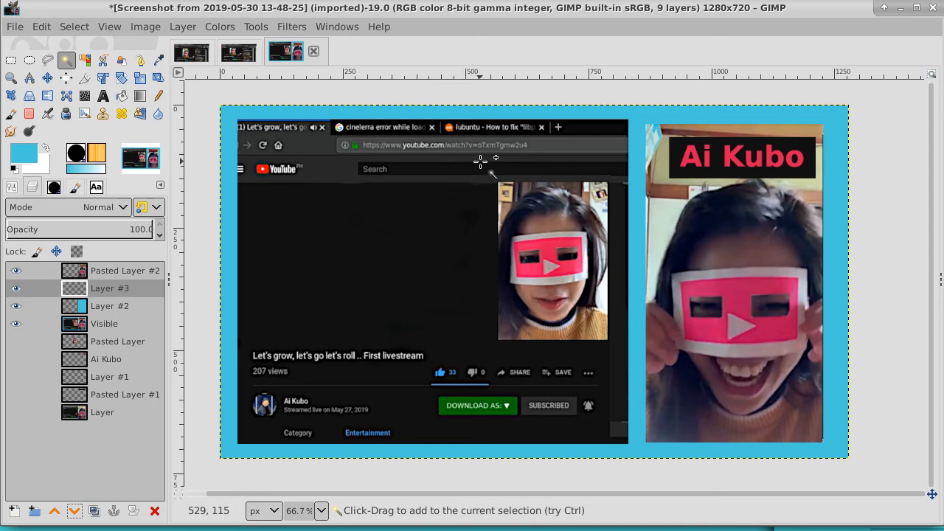
click(75, 26)
click(87, 66)
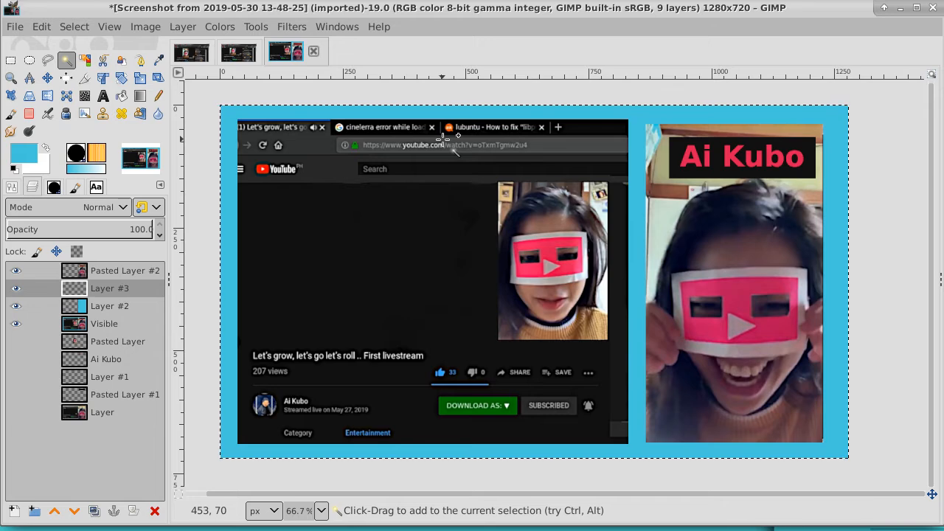
click(139, 270)
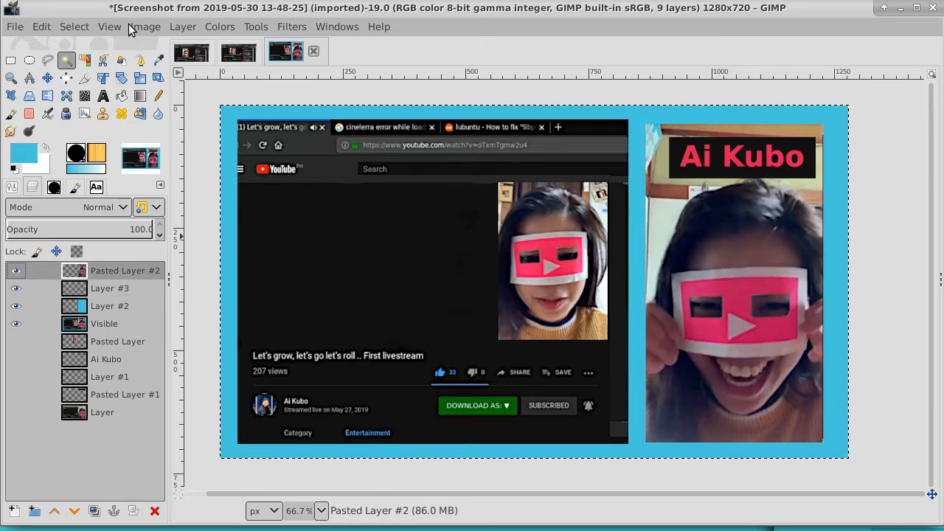
click(74, 27)
click(88, 65)
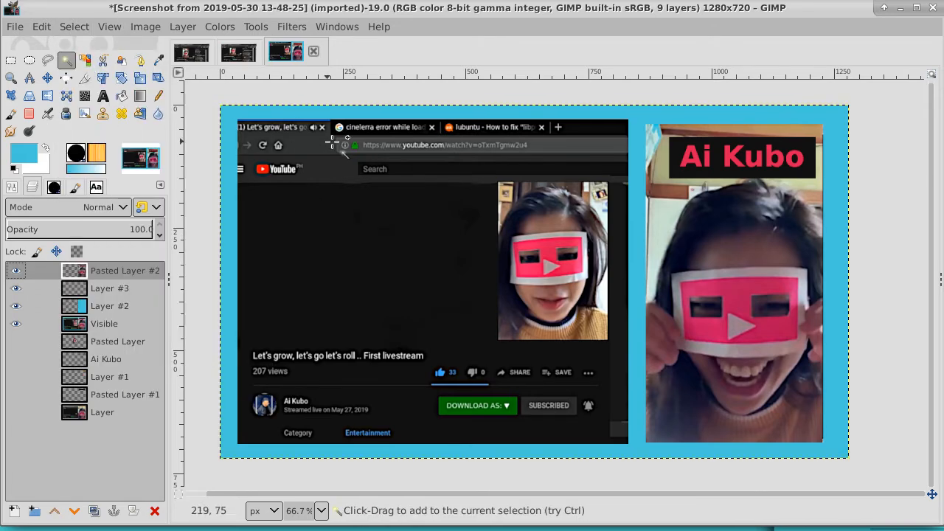
click(335, 143)
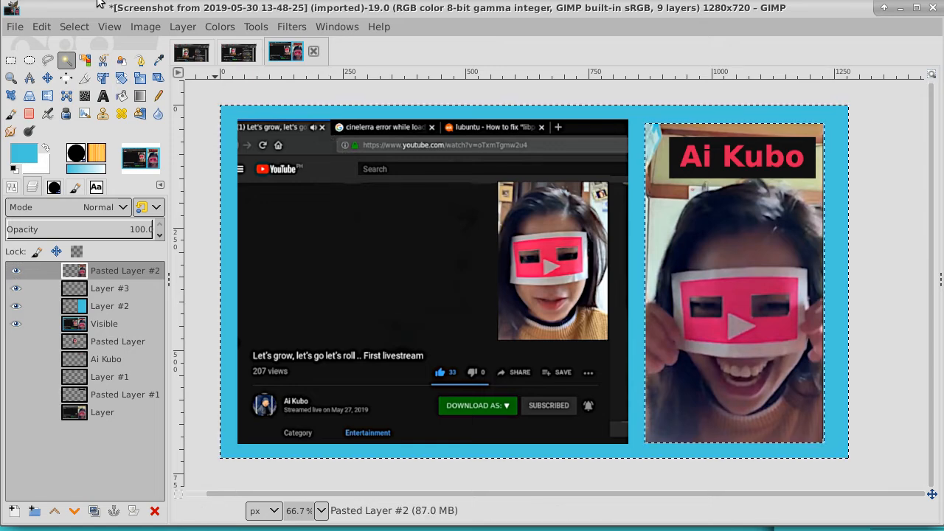
click(73, 27)
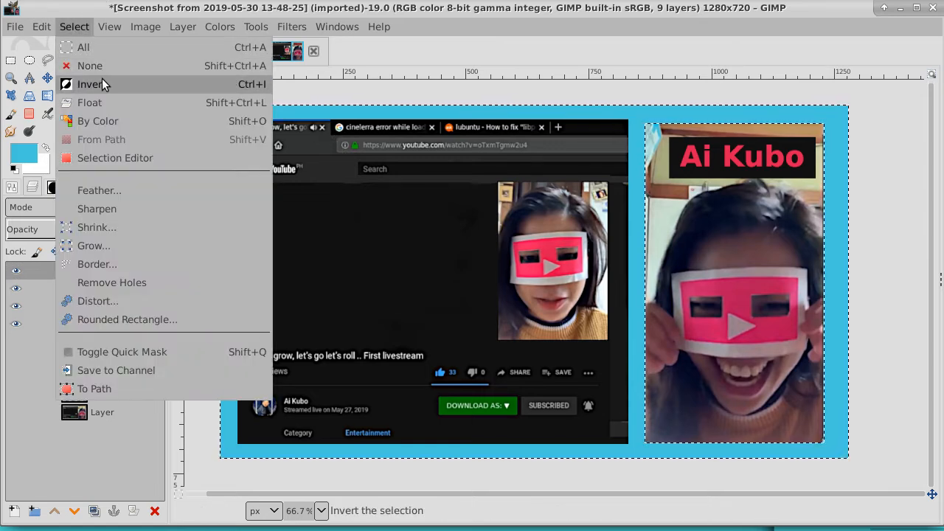
click(101, 83)
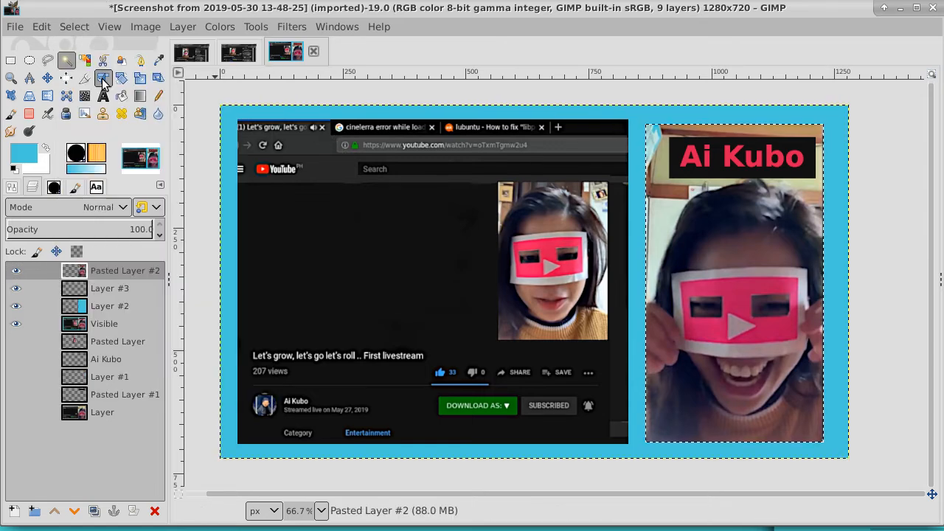
- Bucket-fill the portrait-shaped selection on Layer #3 with dark teal (0d5763) and clear the selection
click(117, 289)
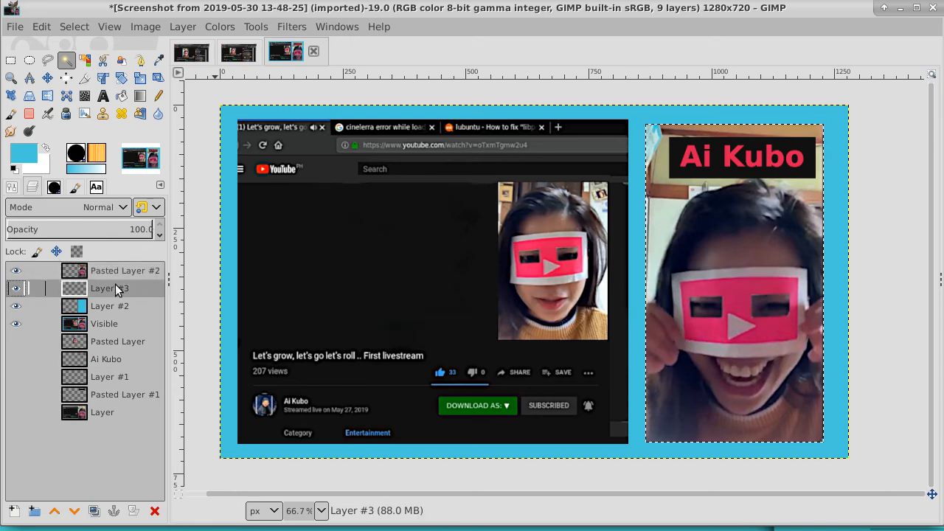
click(33, 152)
drag(101, 142, 109, 140)
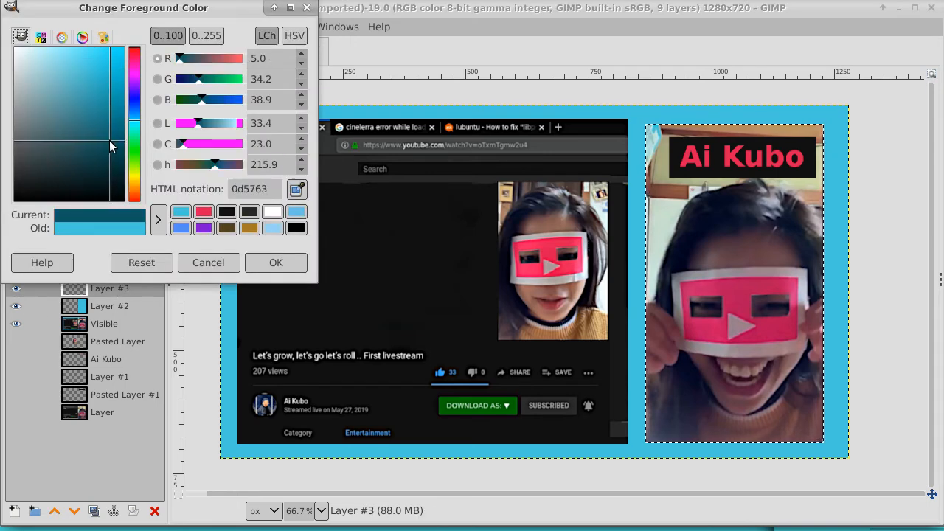
click(278, 254)
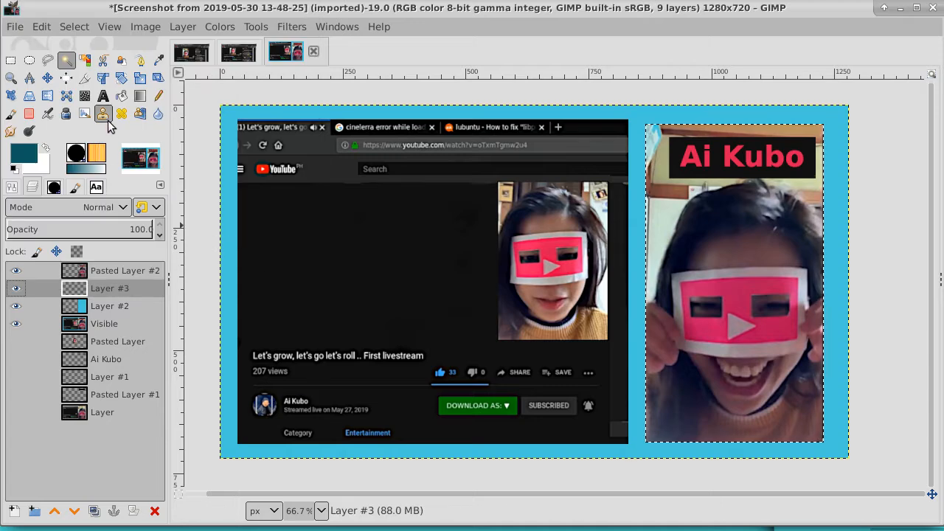
click(122, 97)
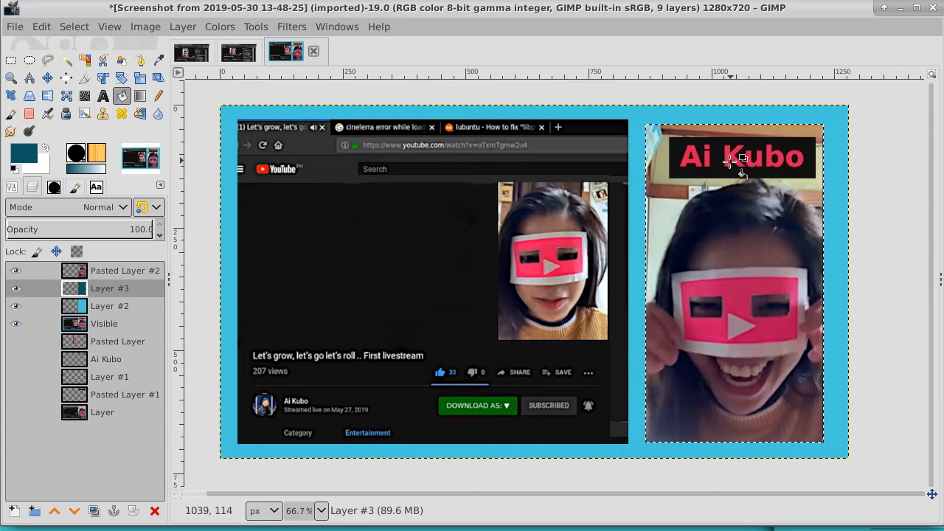
click(81, 34)
click(88, 51)
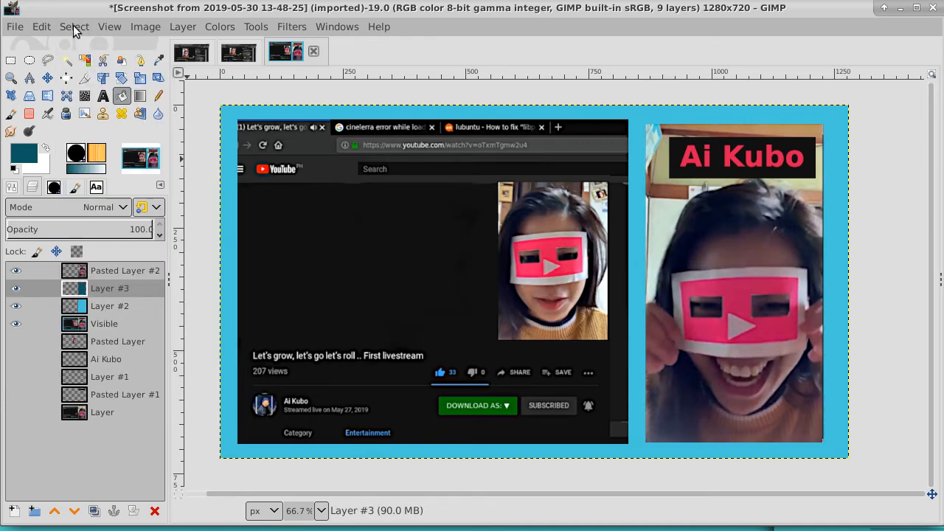
- Offset the dark teal shadow layer slightly down and left, and the portrait layer slightly up and right
click(47, 77)
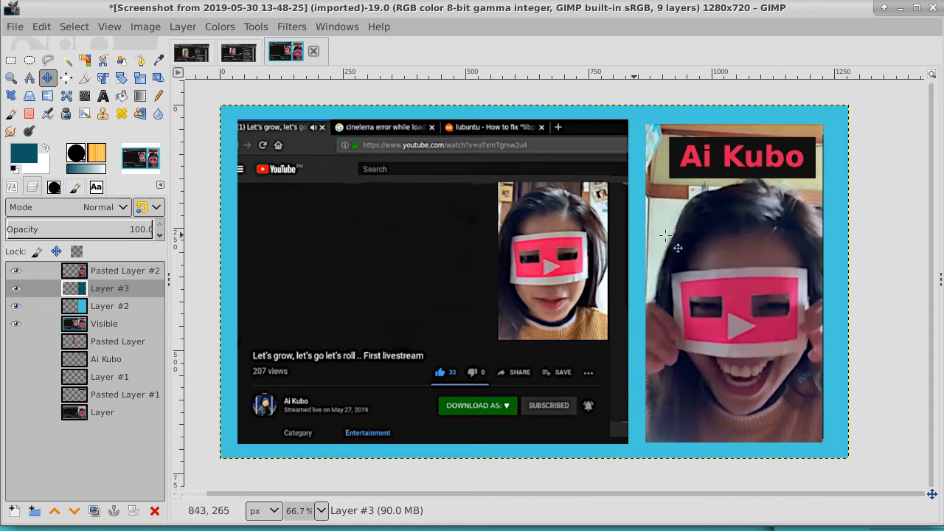
drag(731, 226, 730, 227)
click(137, 270)
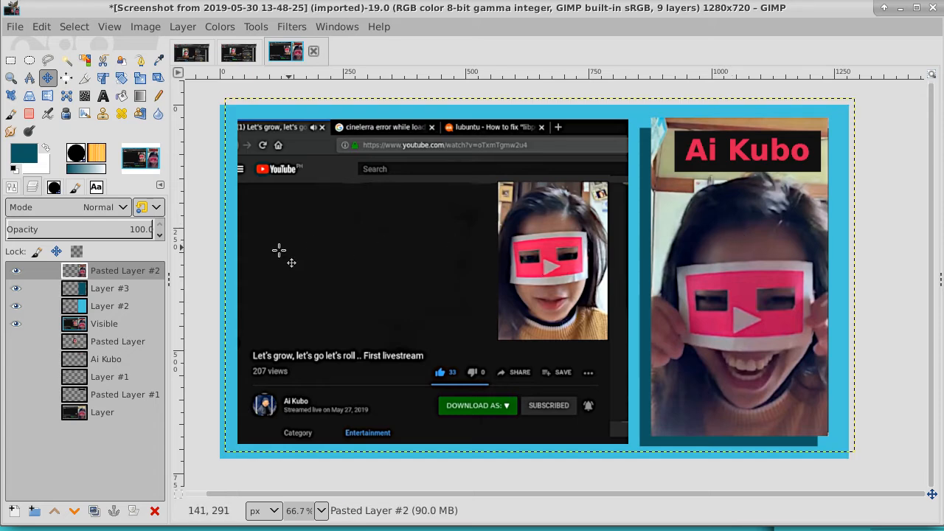
- Fit both the portrait layer and the dark teal shadow layer to the image size
right_click(119, 270)
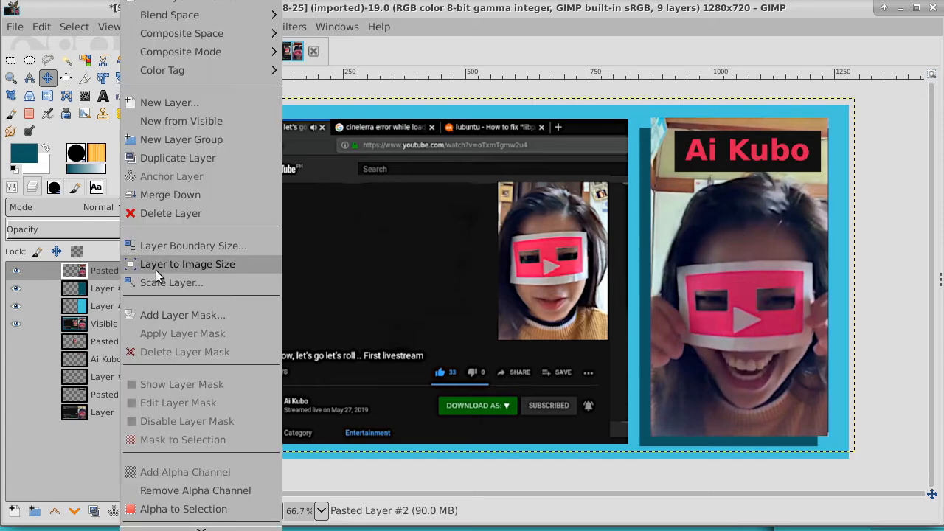
click(169, 266)
click(139, 288)
right_click(139, 284)
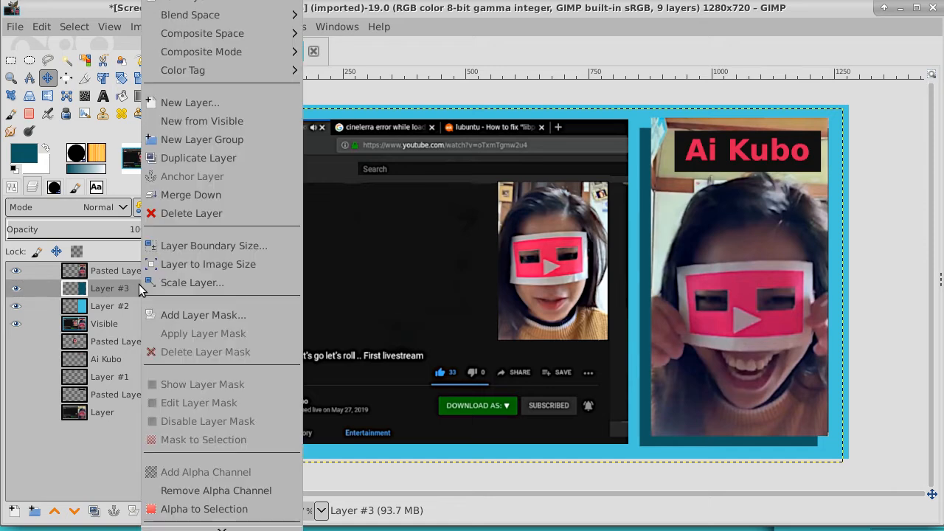
click(188, 264)
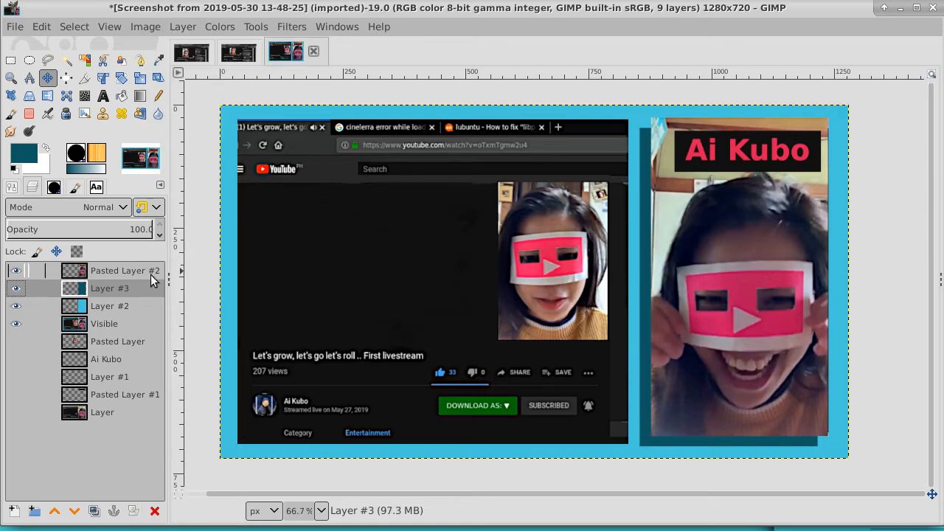
- Apply a Gaussian Blur with Size X and Size Y of 4.50 to the dark teal shadow on Layer #3
click(292, 26)
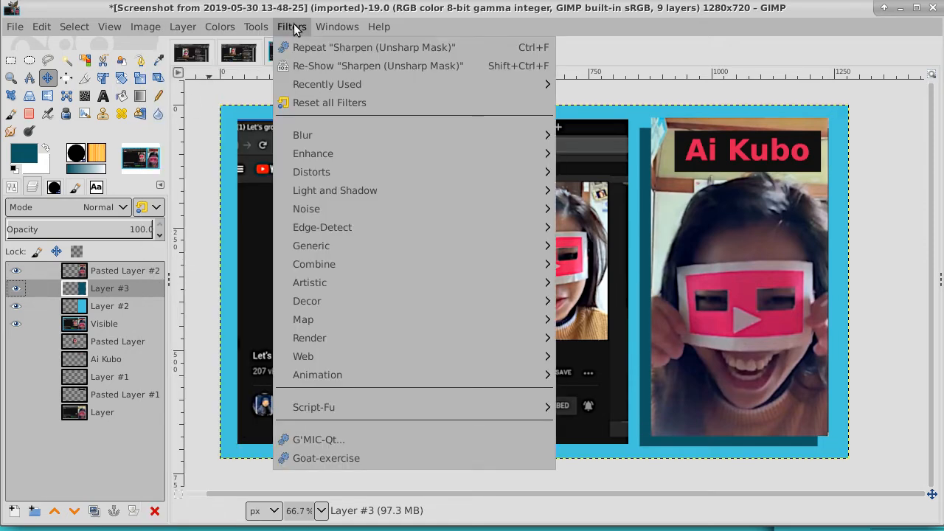
mouse_move(430, 132)
click(597, 137)
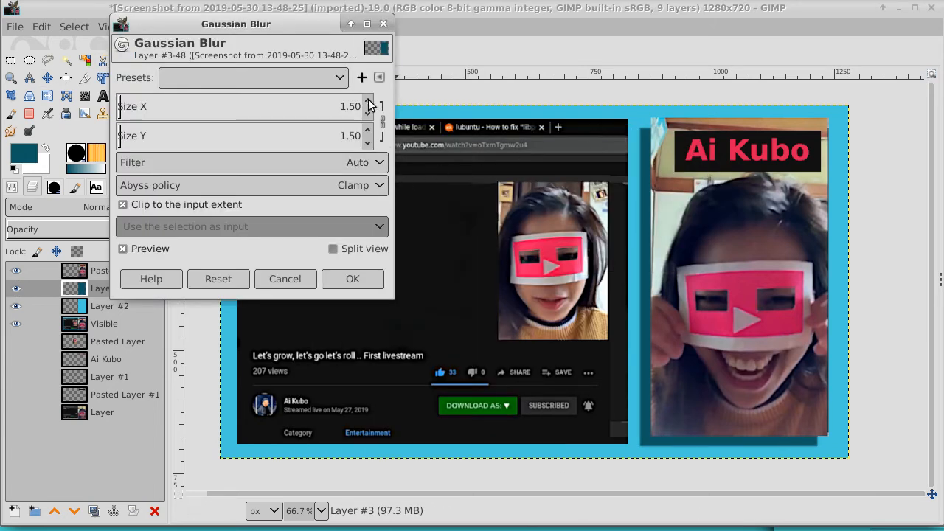
click(368, 103)
click(368, 103)
click(368, 103)
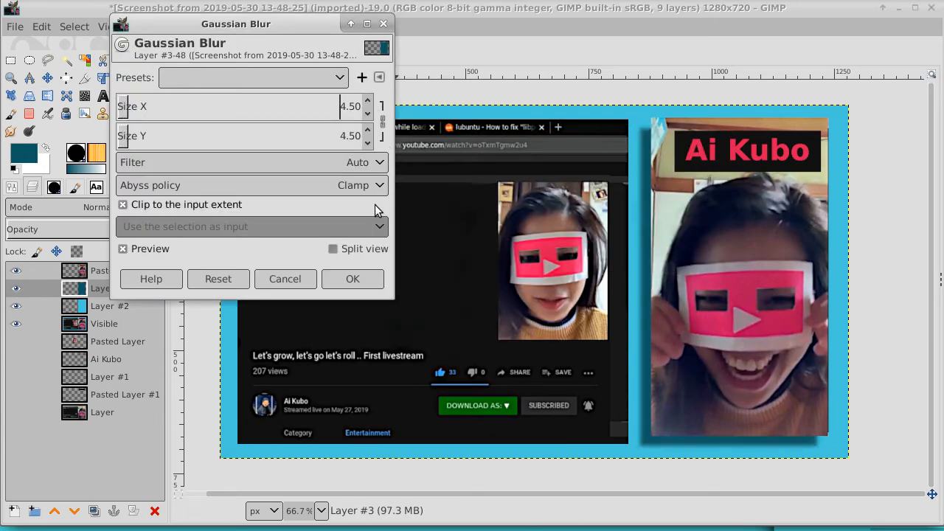
click(352, 278)
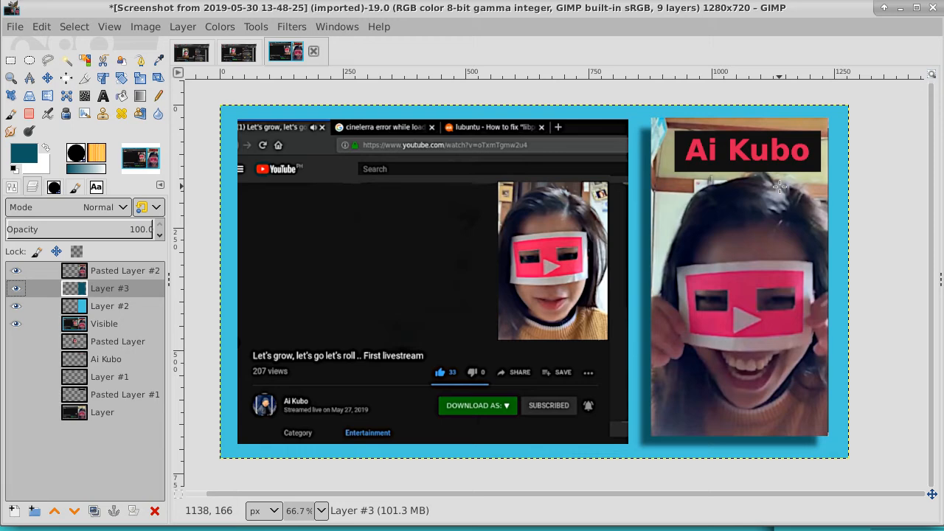
- Add a new transparent layer above the portrait layer and make white the foreground color
click(130, 270)
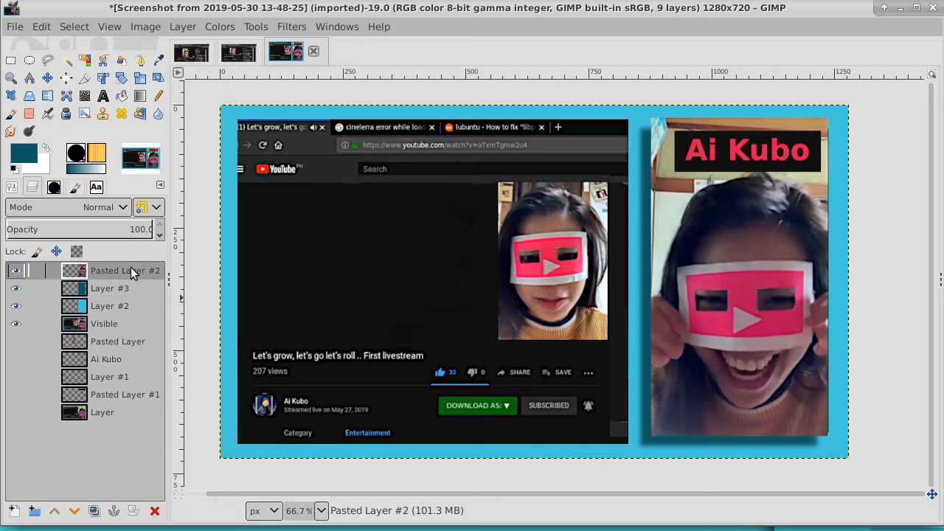
click(8, 508)
click(387, 517)
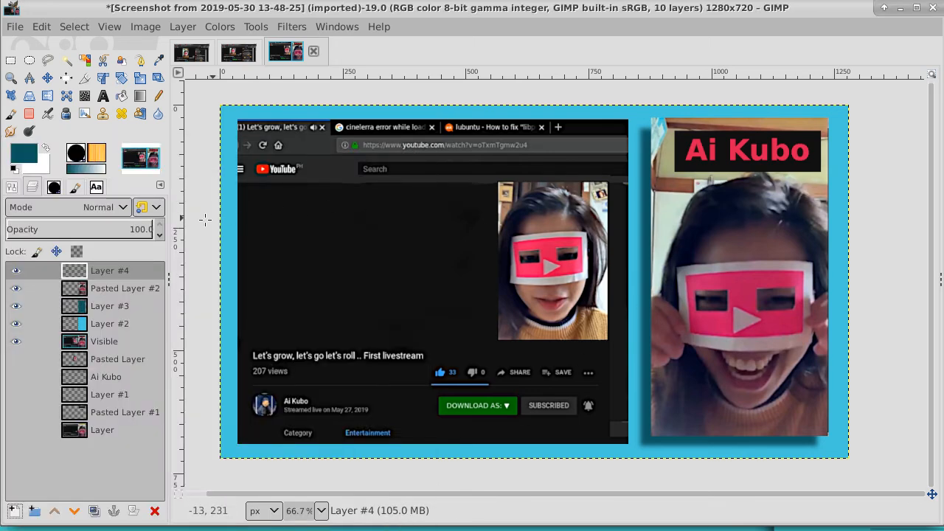
click(45, 146)
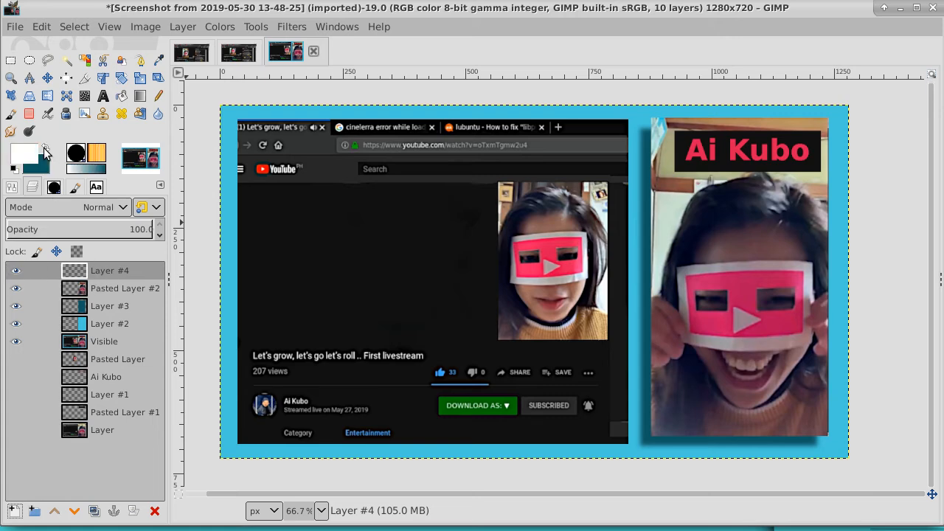
- Select the portrait's shape on Pasted Layer #2 by fuzzy-selecting the transparent area around it and inverting the selection
click(92, 288)
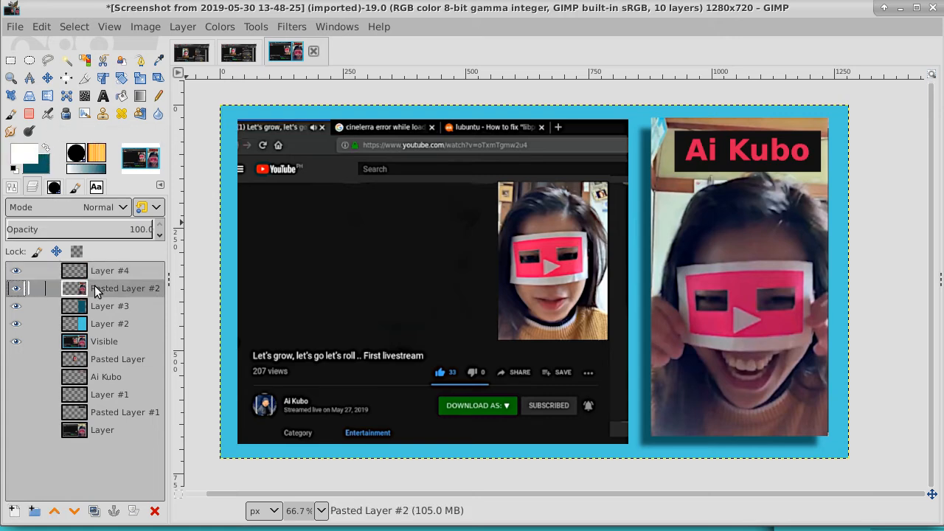
click(65, 63)
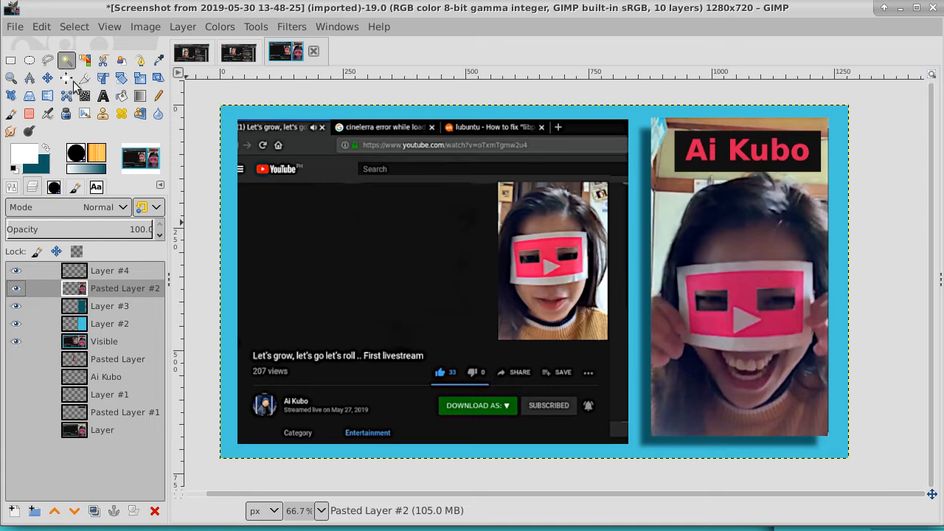
click(404, 225)
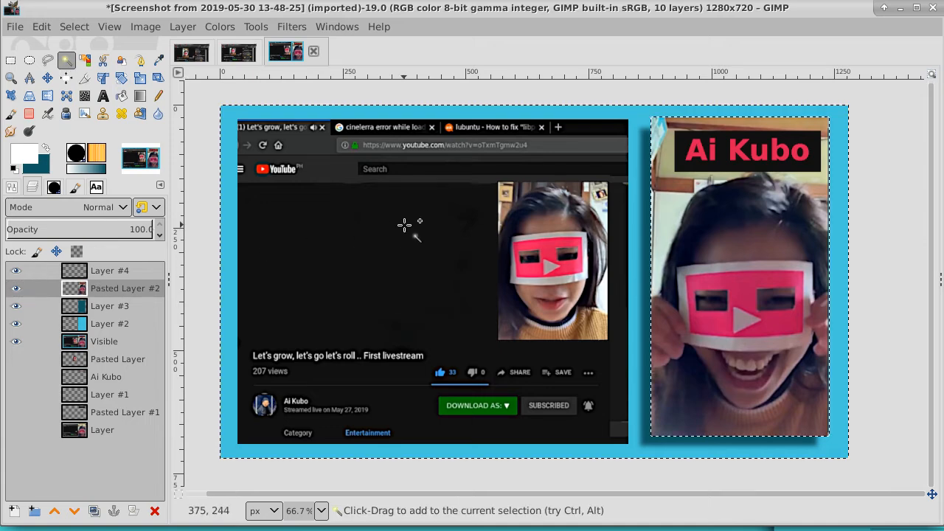
click(80, 28)
click(87, 83)
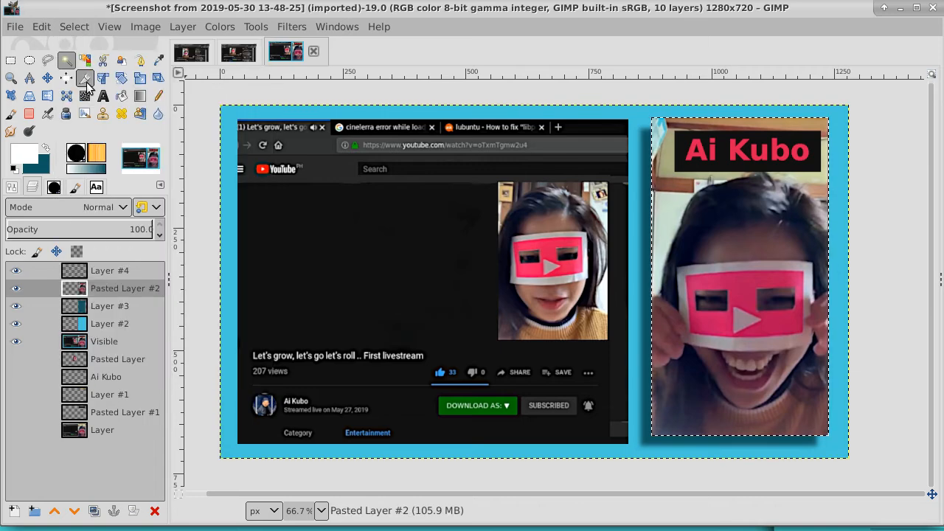
- Make Layer #4 active and grow the portrait-shaped selection by 4 px
click(118, 271)
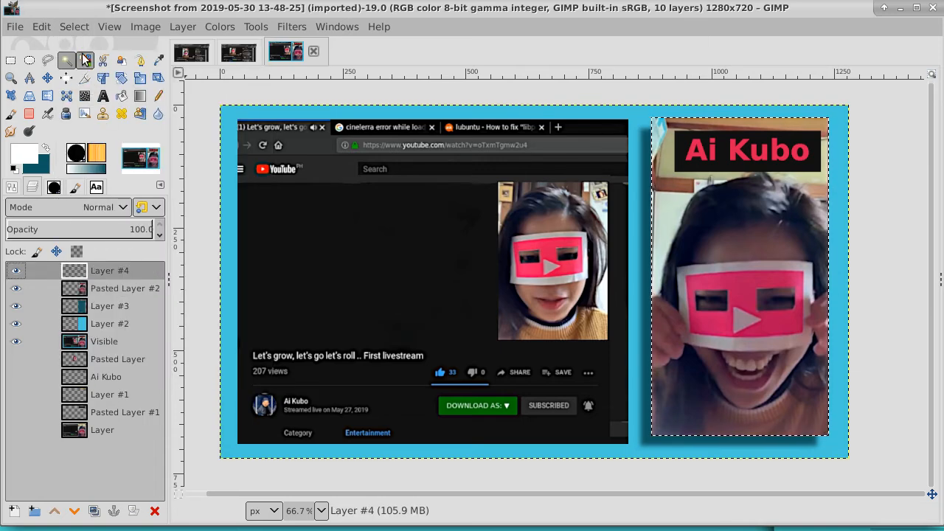
click(79, 28)
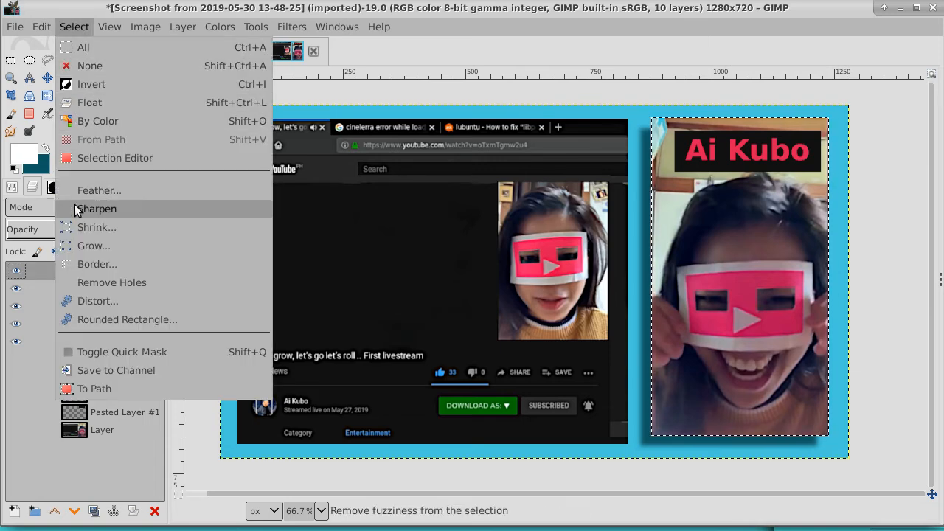
click(80, 242)
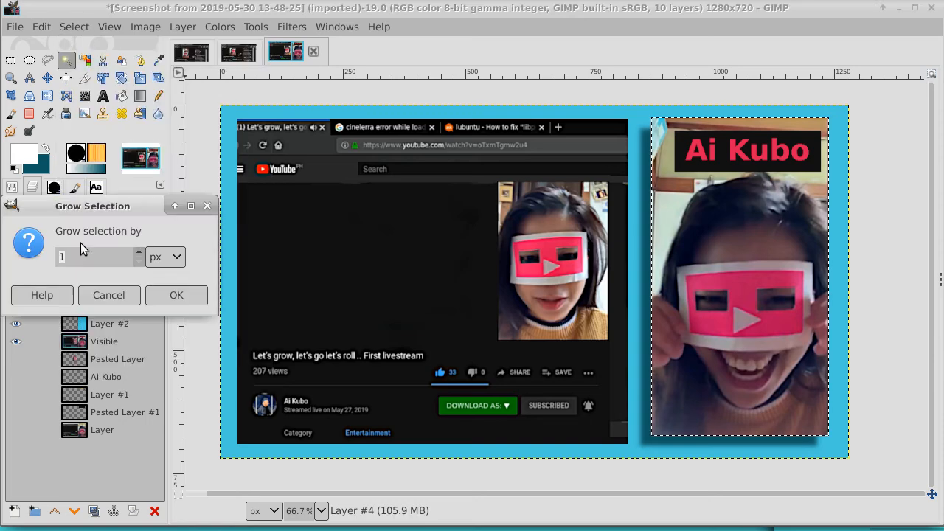
click(140, 253)
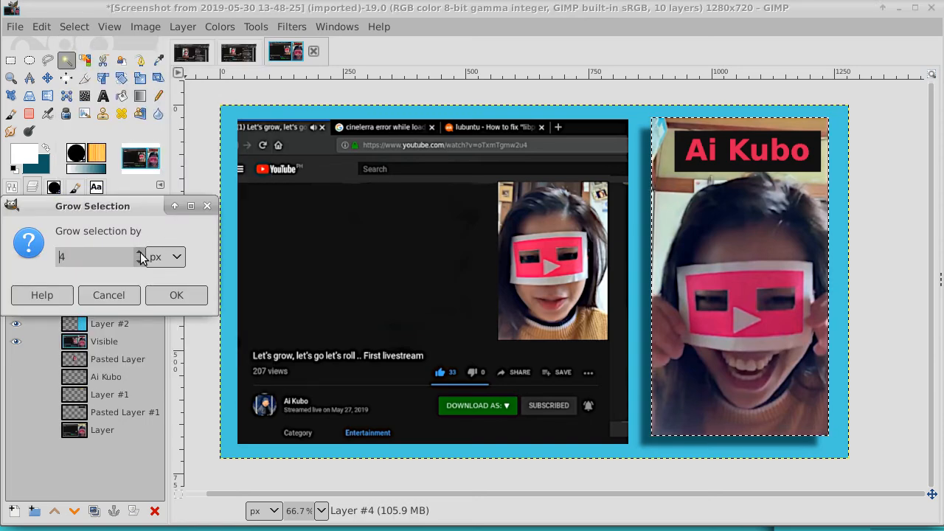
click(163, 292)
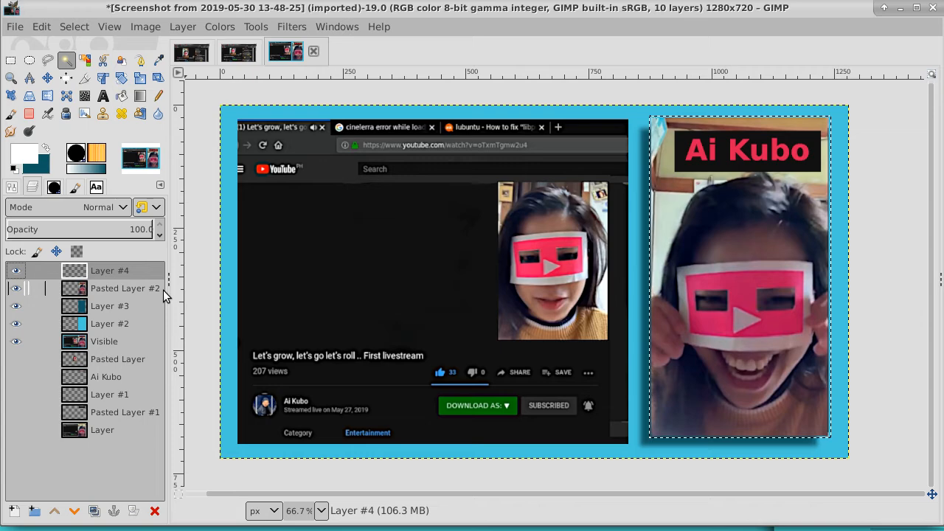
- Bucket-fill the grown selection on Layer #4 with white, lower the layer beneath the portrait, and clear the selection
click(122, 96)
click(676, 195)
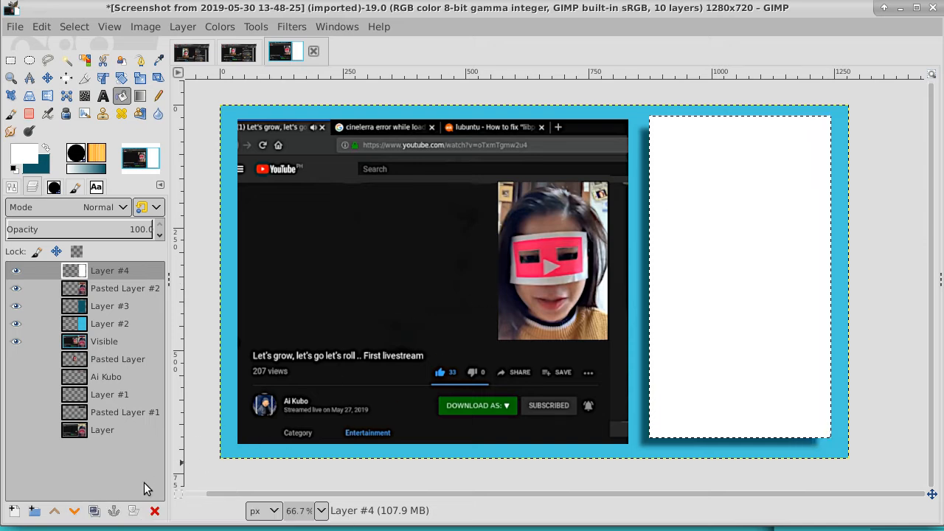
click(75, 510)
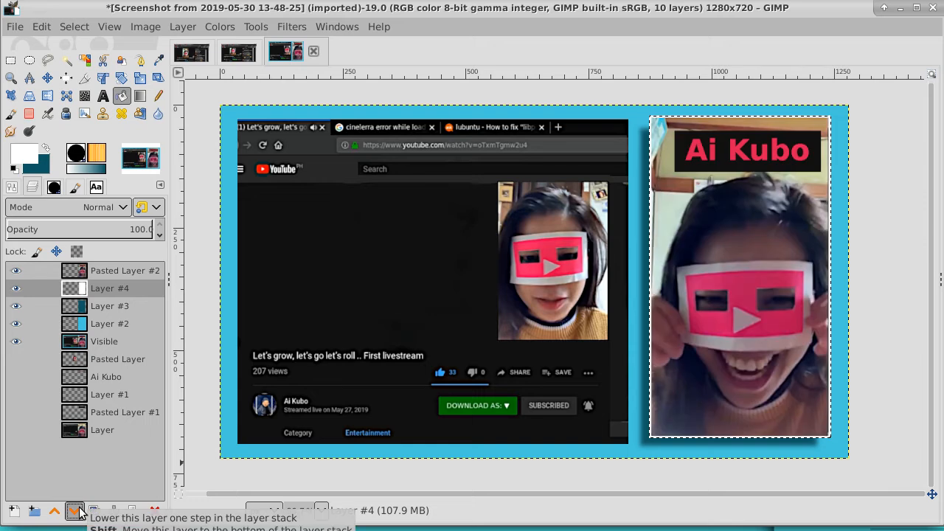
click(74, 27)
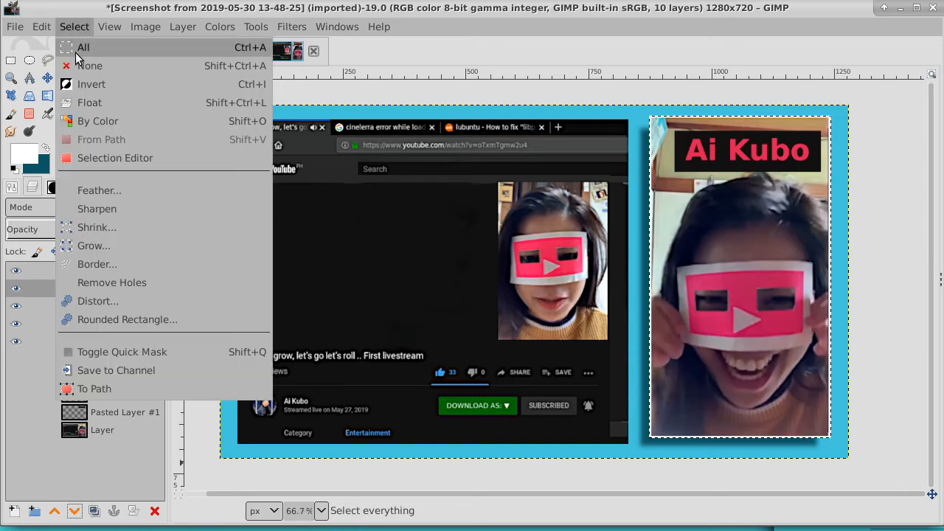
click(83, 66)
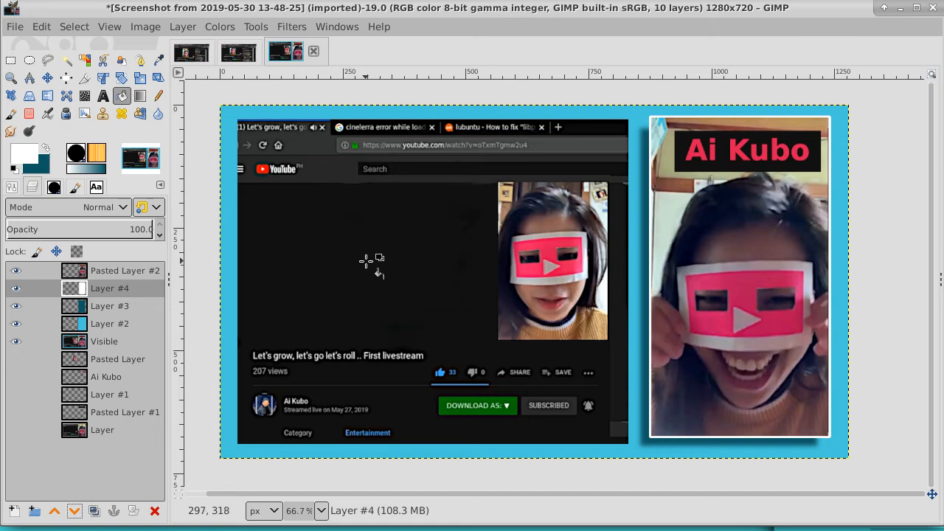
- Hide the portrait, white border and shadow layers, and merge the light blue Layer #2 down into the Visible layer
click(115, 327)
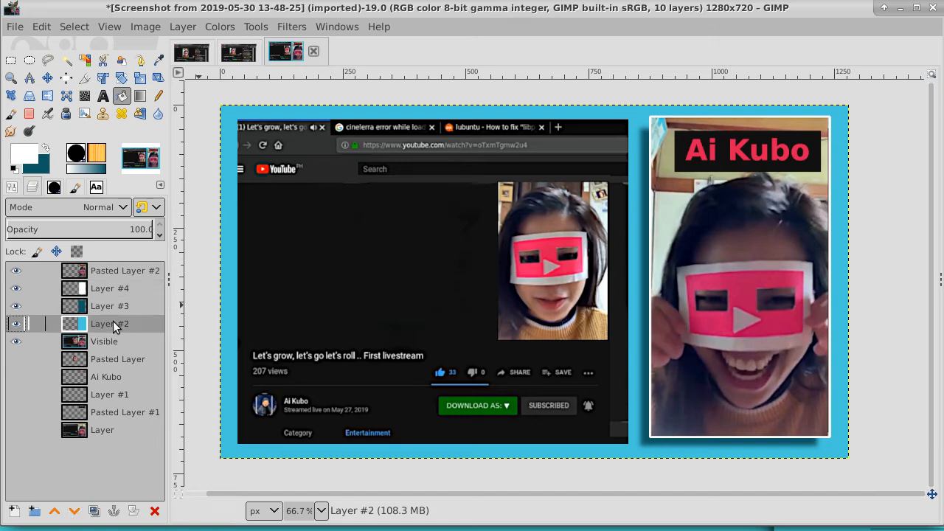
click(14, 306)
click(15, 271)
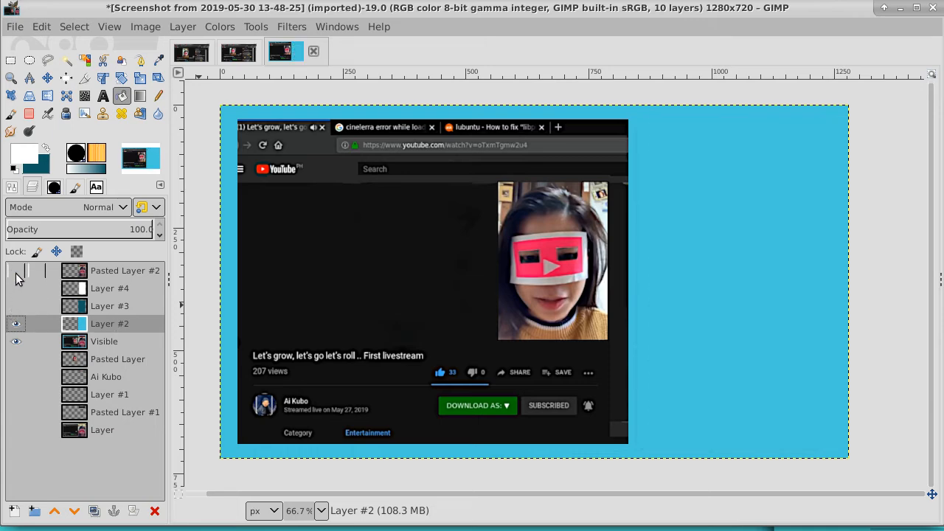
click(15, 324)
click(15, 325)
right_click(120, 322)
click(145, 194)
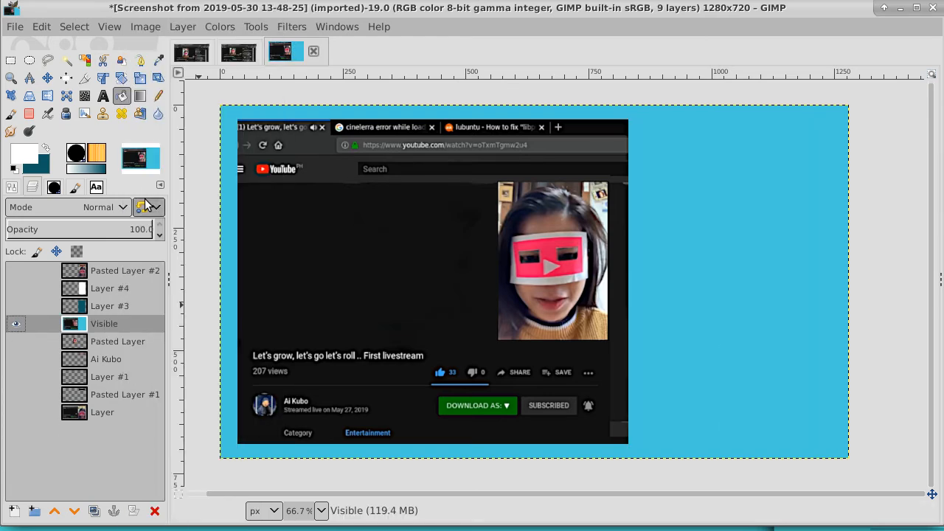
- Select the screenshot area on the Visible layer by inverting a fuzzy selection of the light blue surround, and grow the selection
click(68, 61)
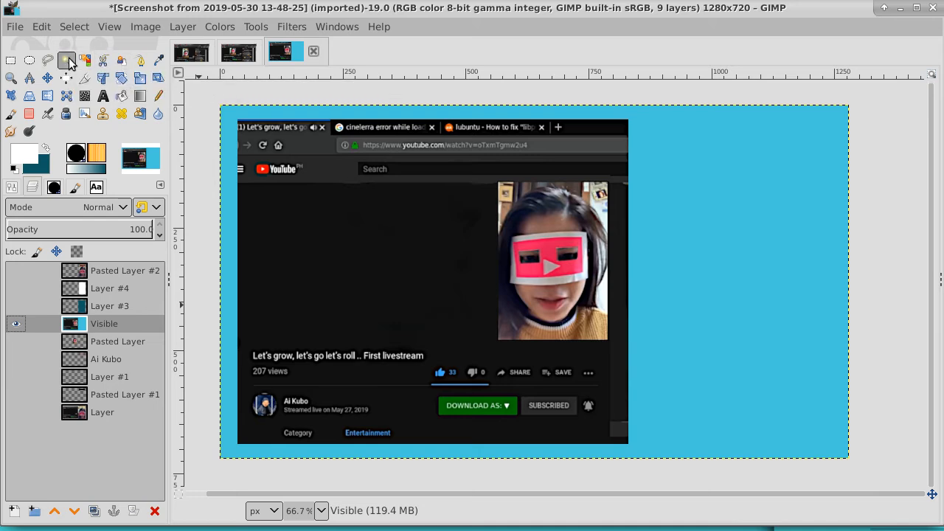
click(680, 204)
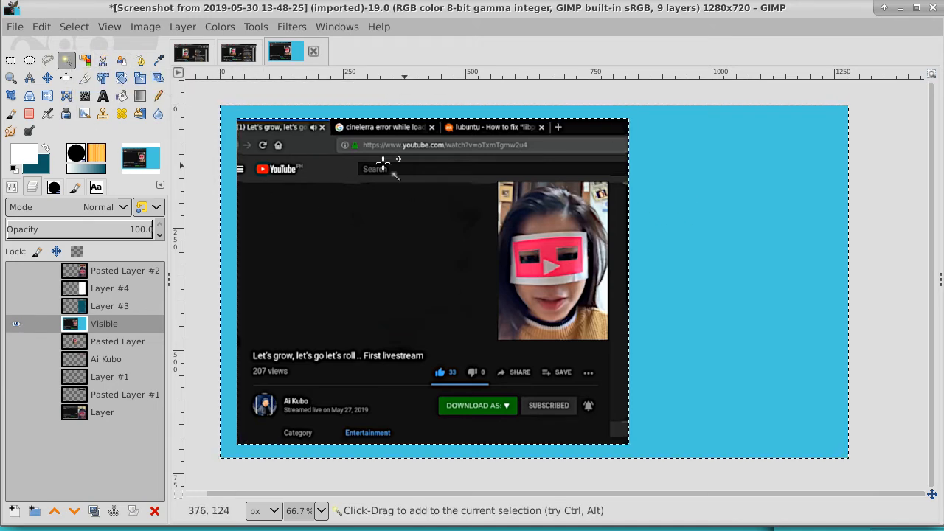
click(81, 27)
click(79, 84)
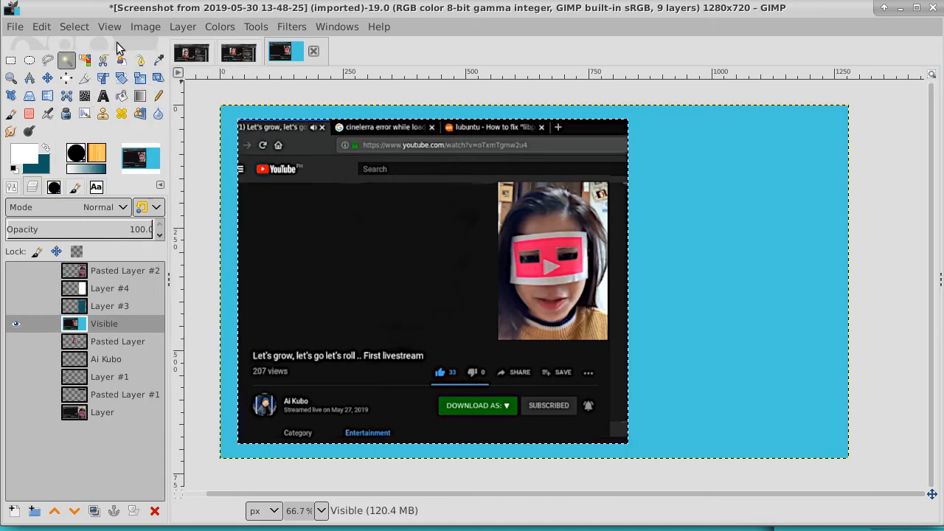
click(81, 27)
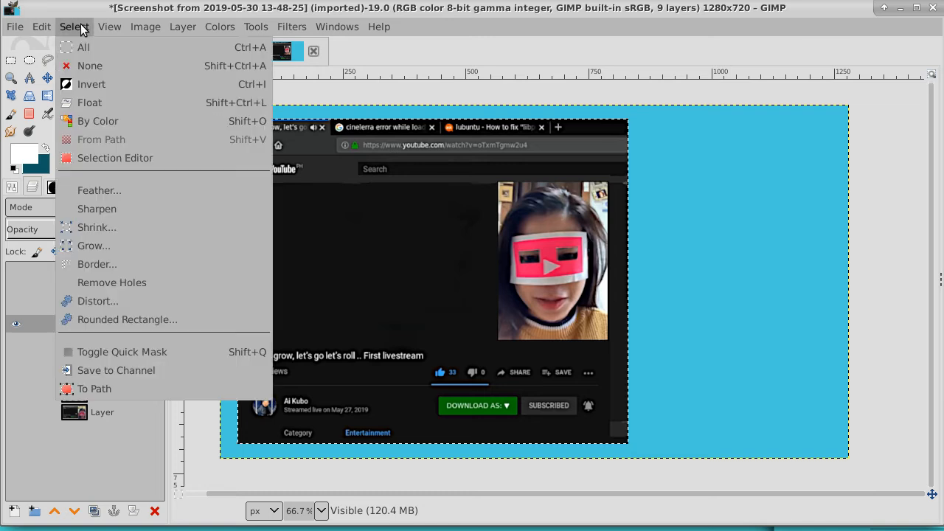
click(86, 244)
click(185, 295)
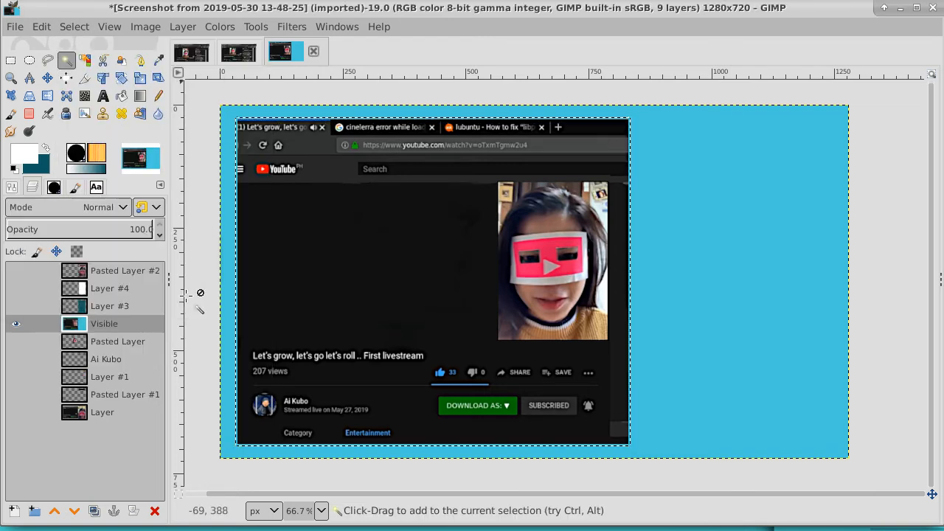
- Add a new 1280 × 720 px transparent layer between the Visible layer and Pasted Layer
click(111, 342)
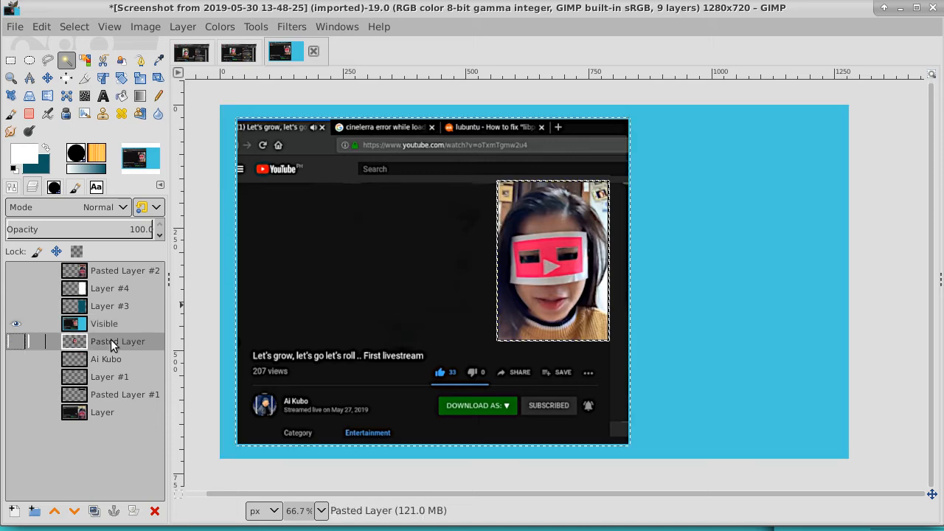
click(13, 510)
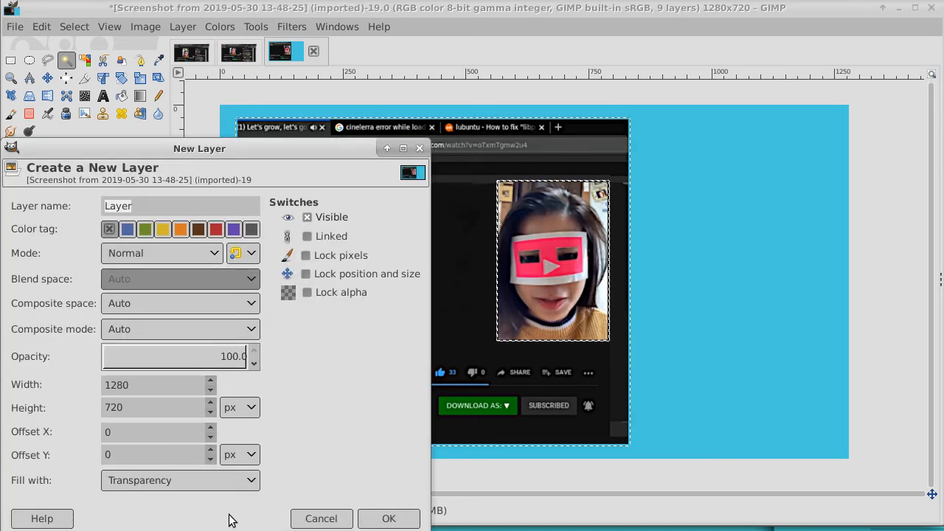
click(386, 519)
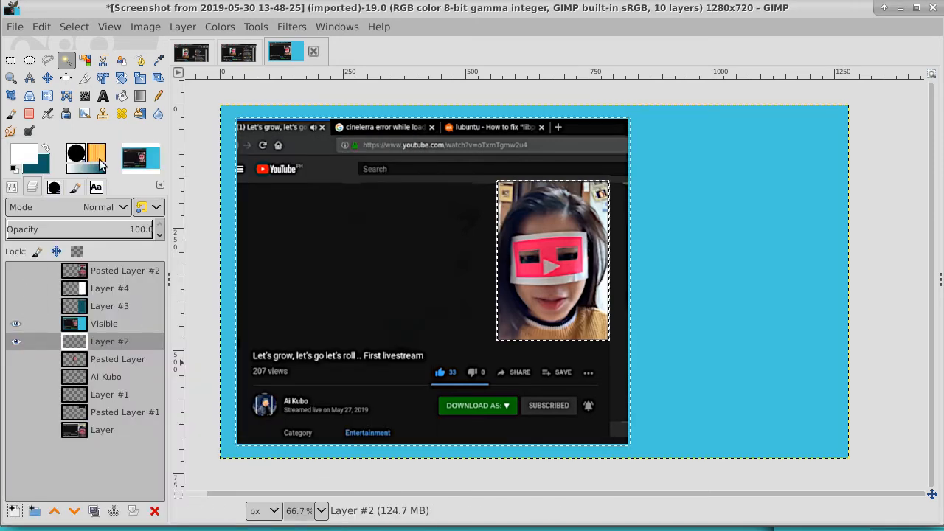
- Bucket-fill the grown screenshot selection on the new Layer #2 with white and clear the selection
click(122, 96)
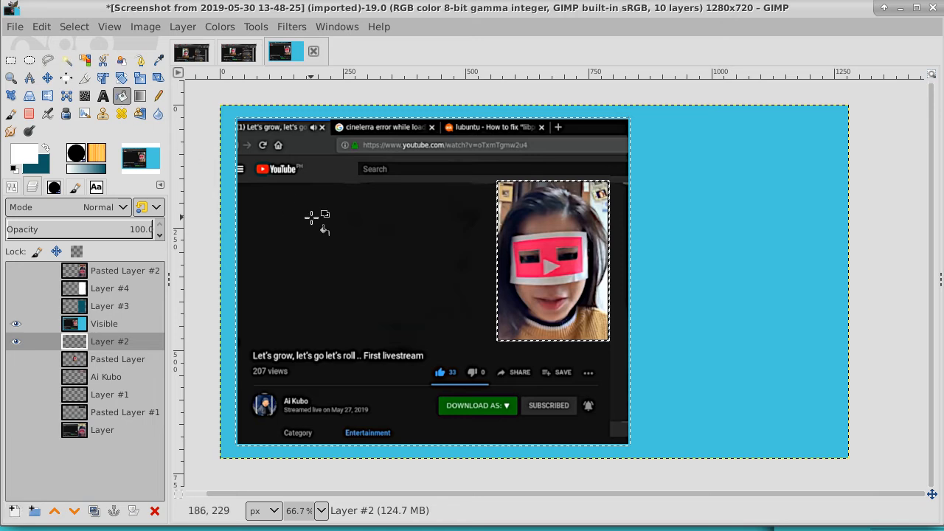
click(311, 216)
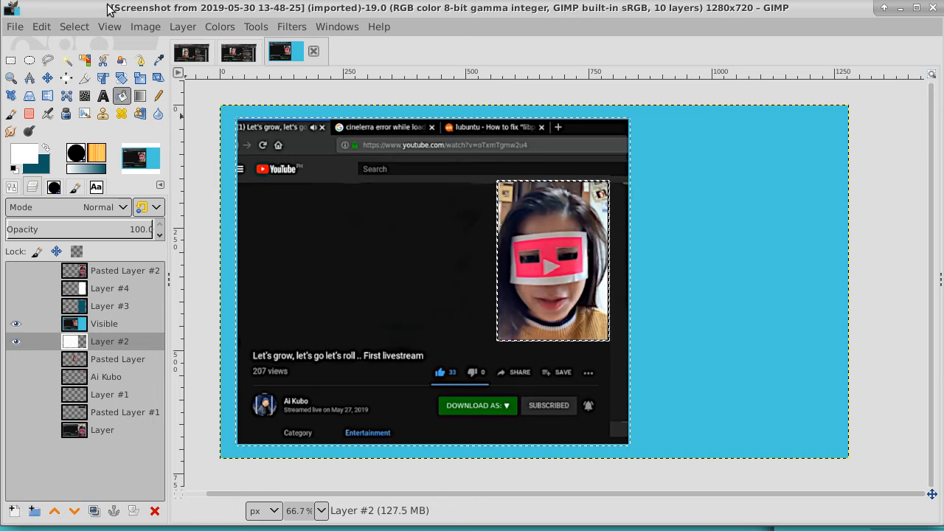
click(74, 27)
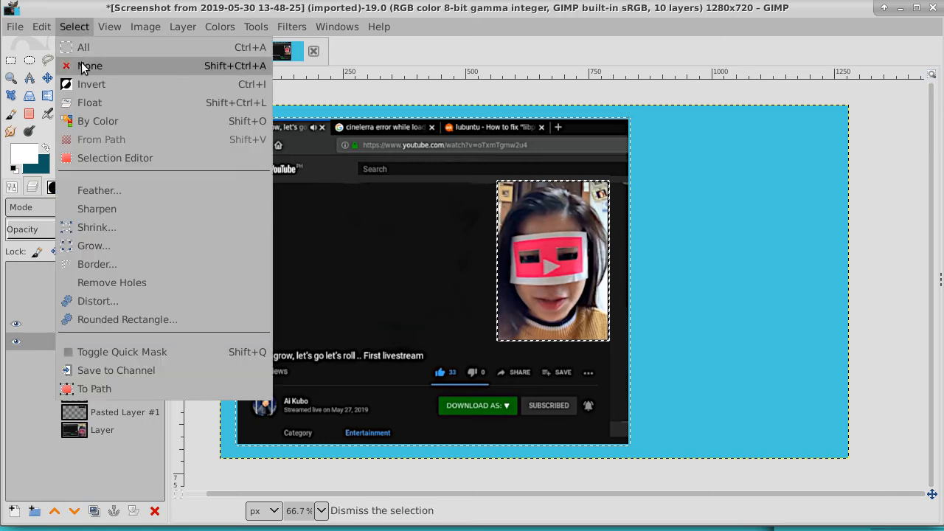
click(84, 66)
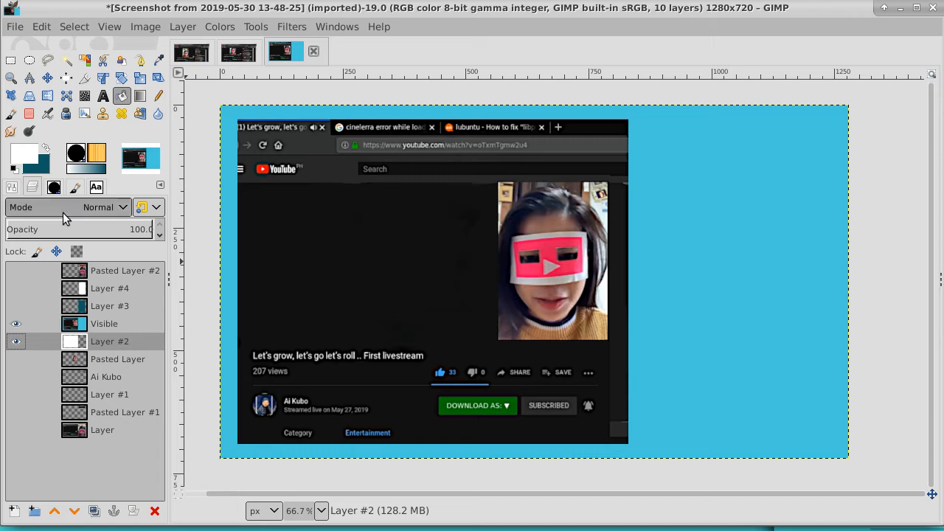
- Fuzzy-select the white rectangle on Layer #2, shrink the selection, and delete its interior to leave a thin white border
click(74, 27)
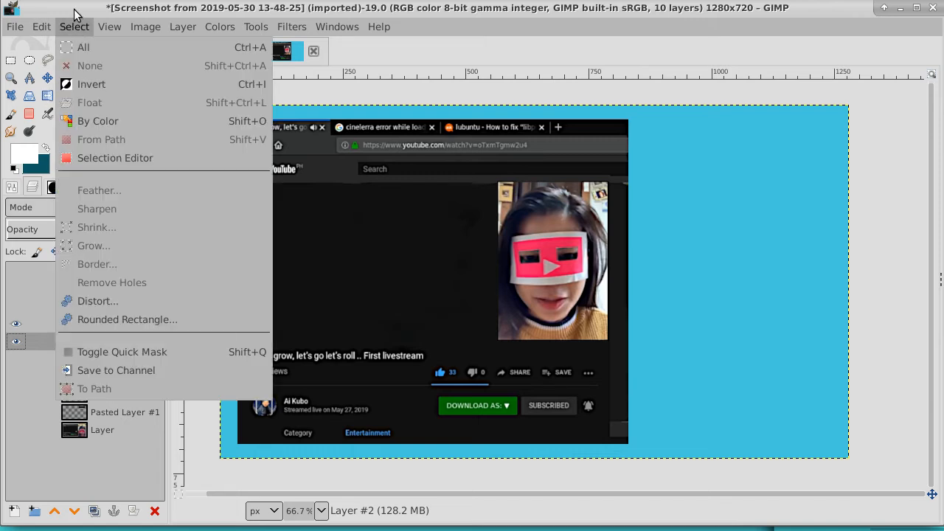
click(75, 26)
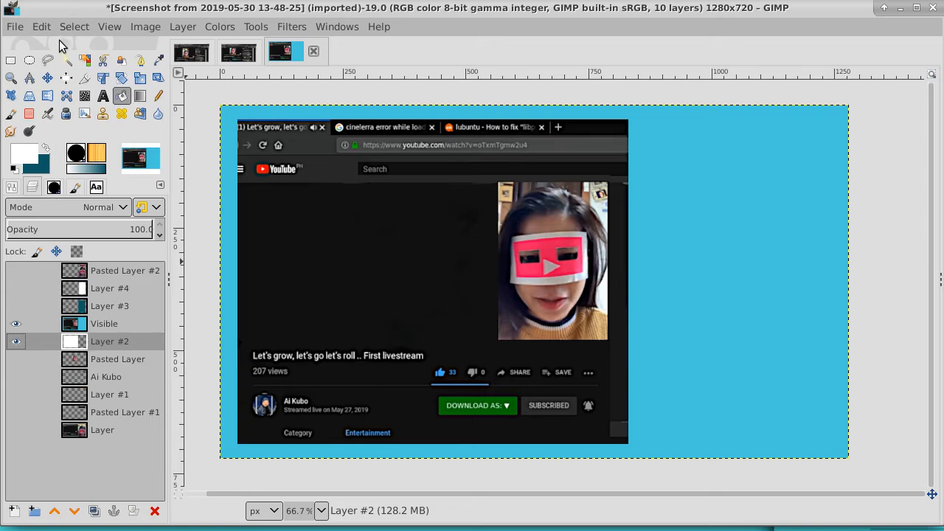
click(299, 277)
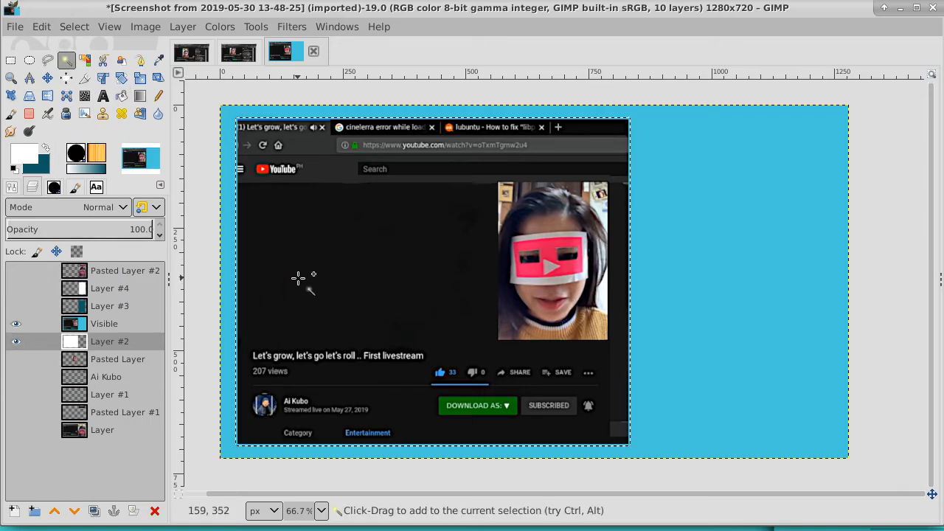
click(76, 28)
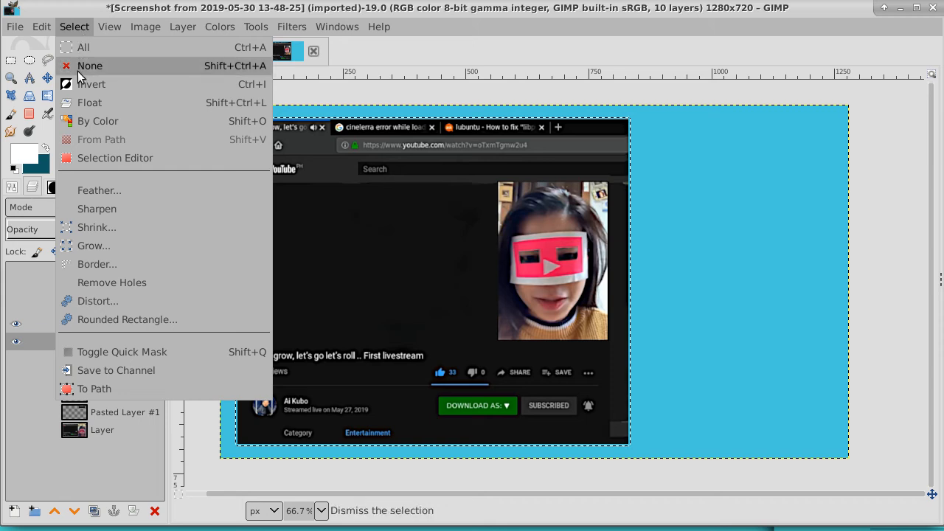
click(108, 225)
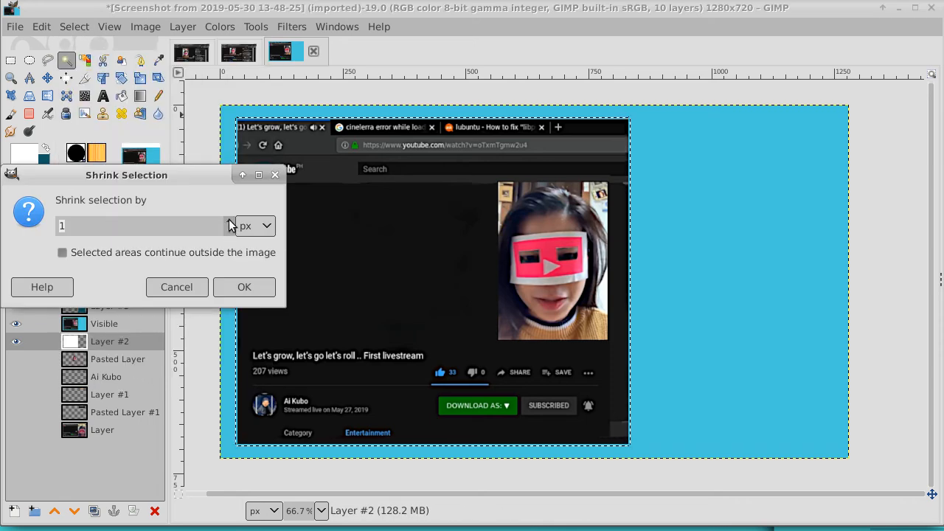
click(245, 286)
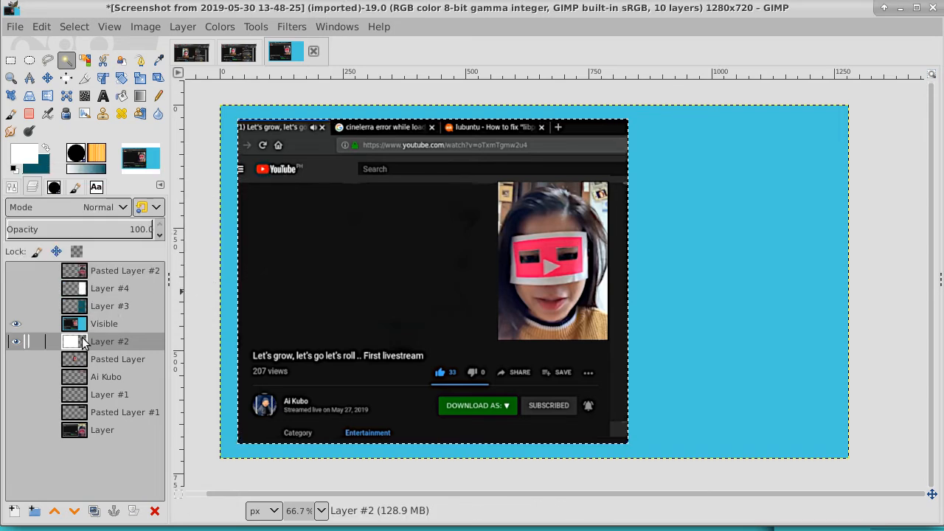
key(Delete)
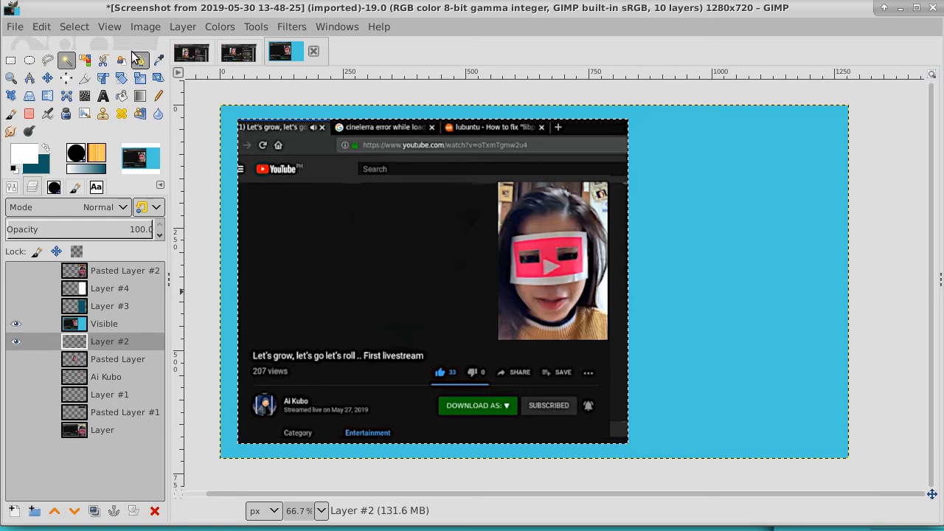
- Check the white border with the Visible layer hidden, clear the selection, and raise Layer #2 above the reshown Visible layer
click(16, 324)
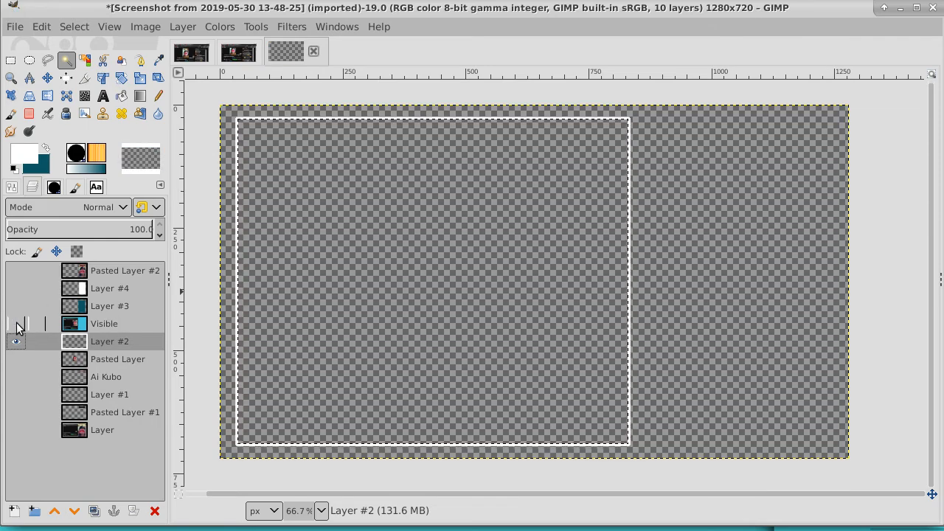
click(73, 26)
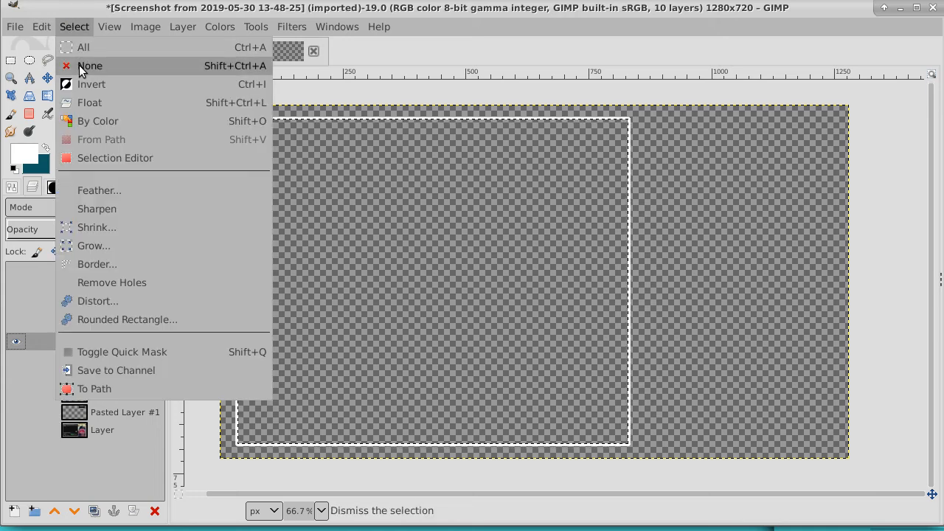
click(88, 65)
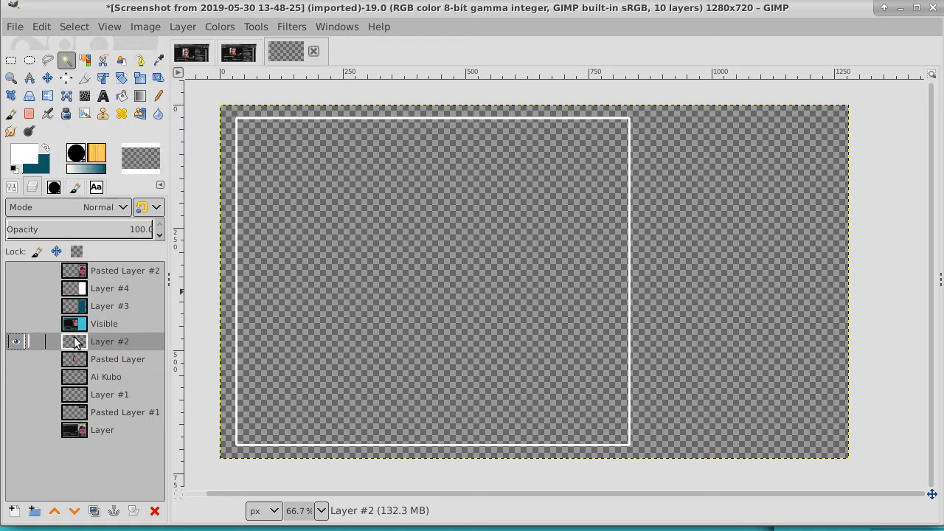
click(16, 325)
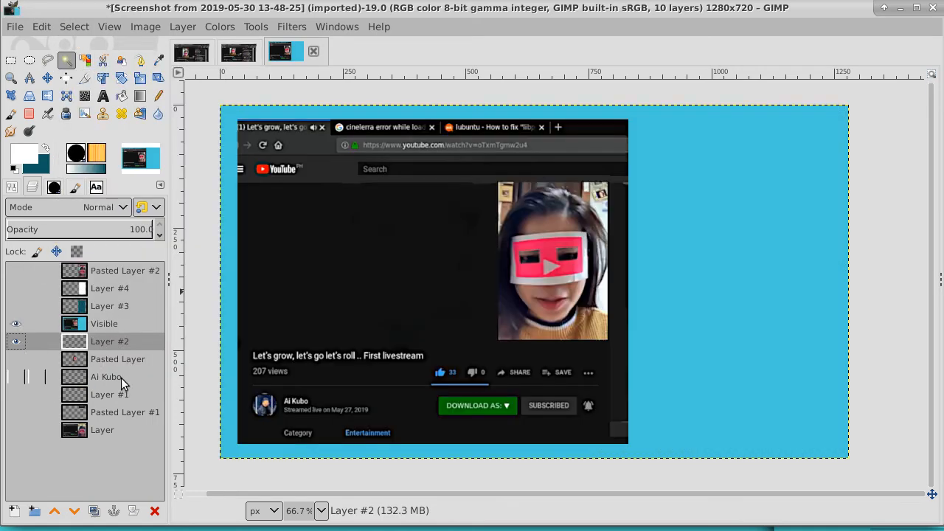
click(55, 511)
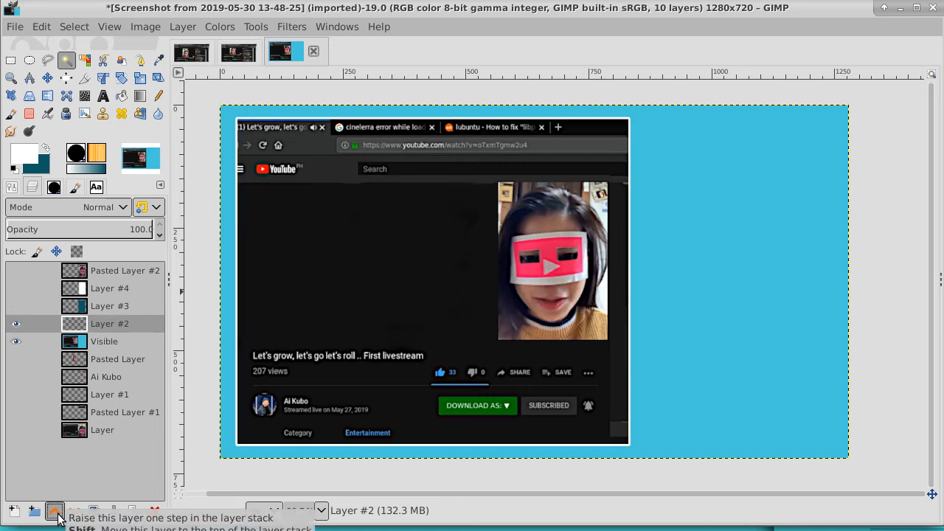
- Show the shadow, white border and portrait layers again: Layer #3, Layer #4 and Pasted Layer #2
click(17, 306)
click(16, 289)
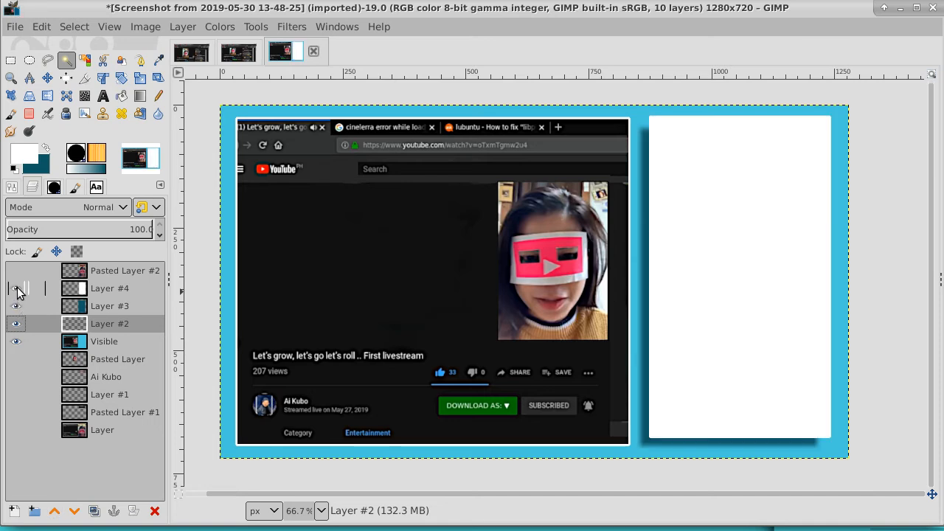
click(16, 270)
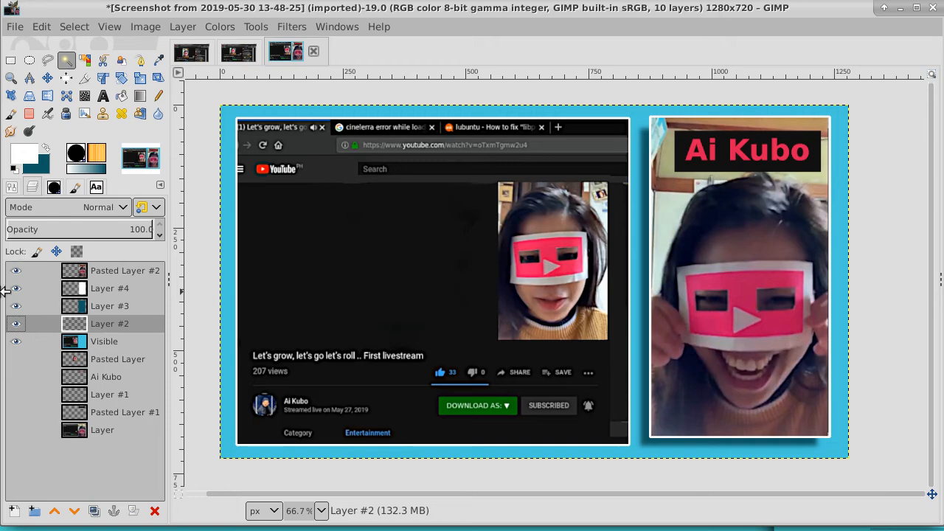
- Add a new 1280 × 720 px transparent layer above Pasted Layer #2
click(127, 272)
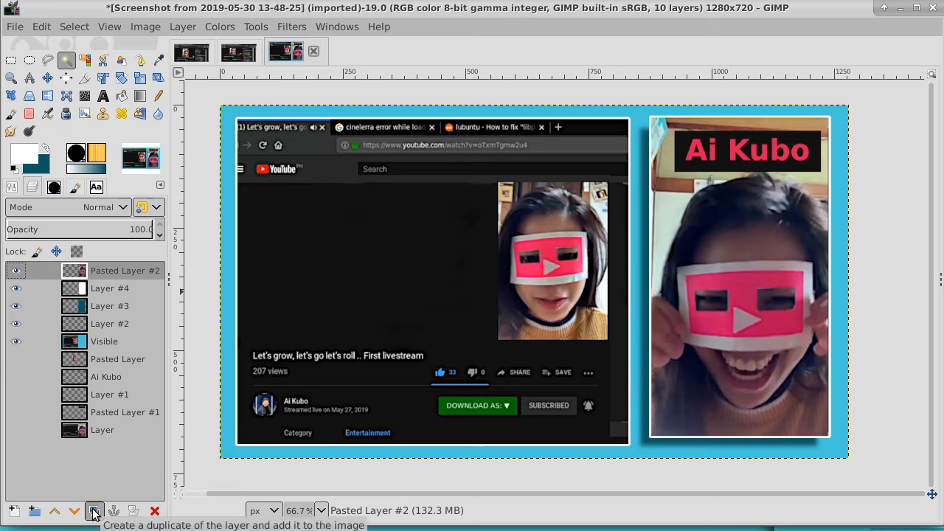
click(13, 510)
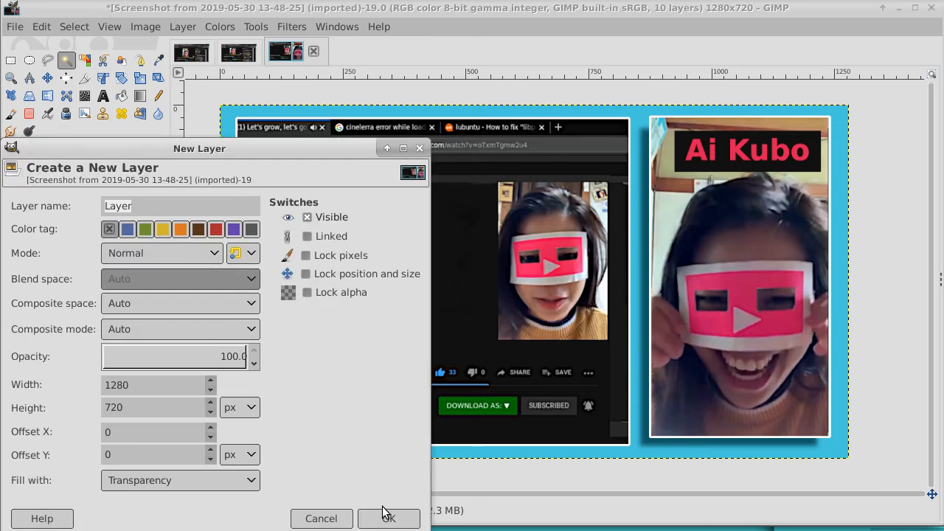
click(388, 518)
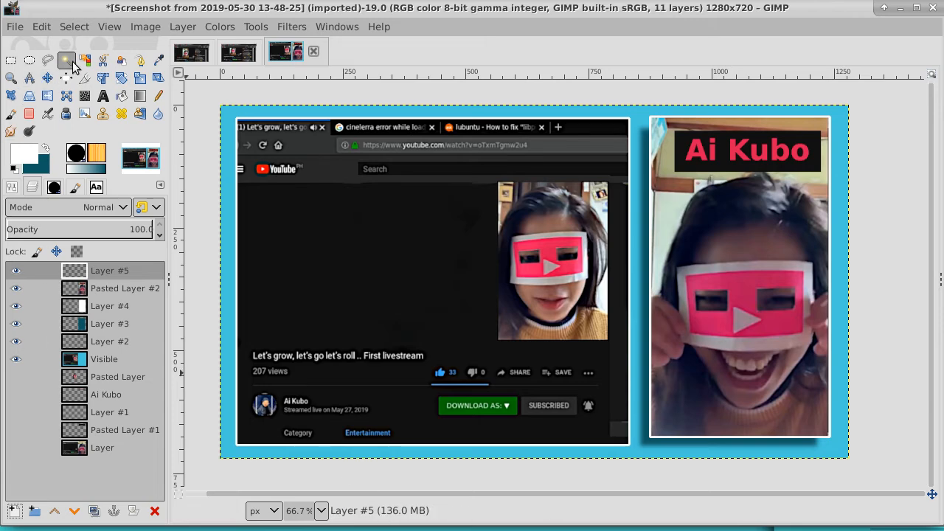
- Outline a jagged starburst over the dark video area beside the small webcam picture with the Paths tool, and create a selection from the path
click(140, 61)
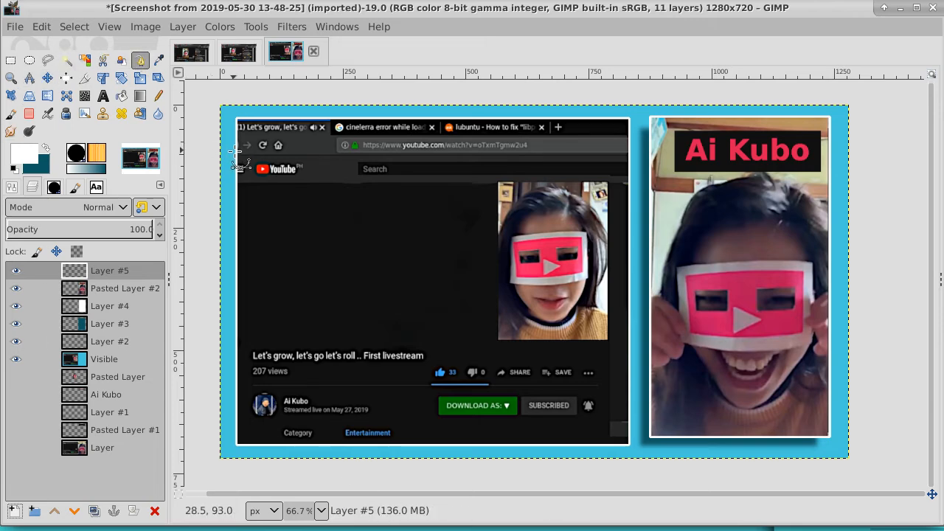
click(255, 192)
click(277, 253)
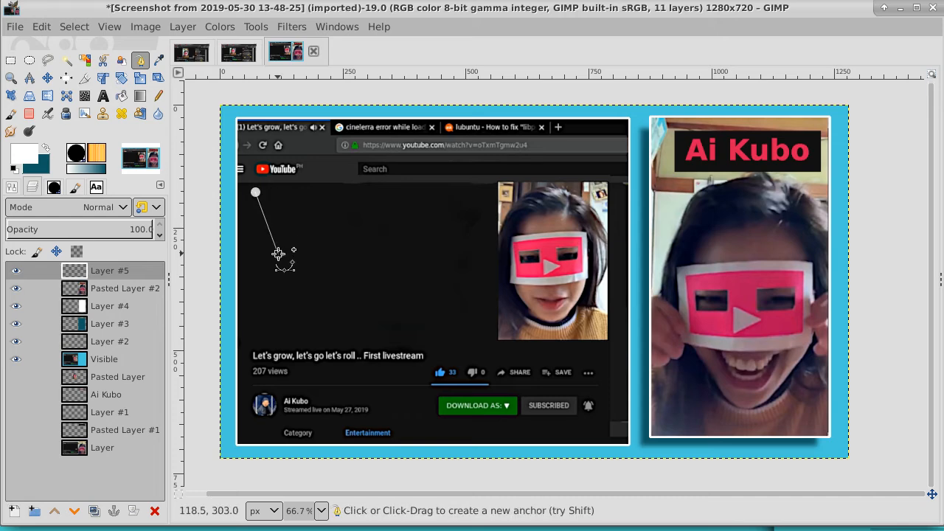
click(229, 255)
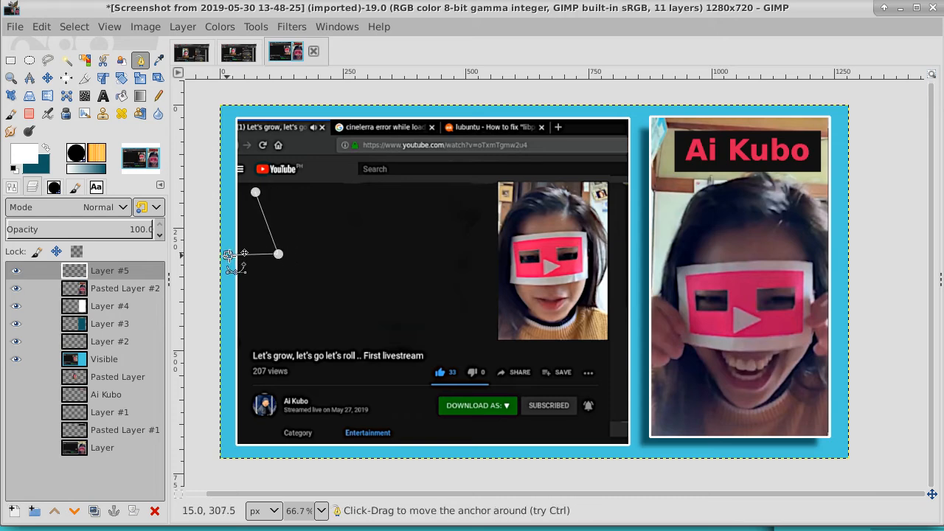
click(228, 337)
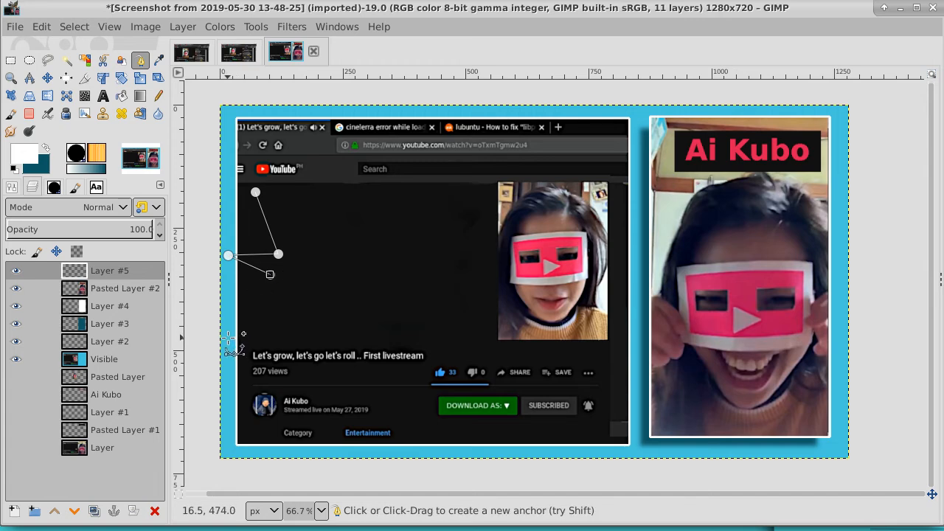
click(279, 322)
click(302, 364)
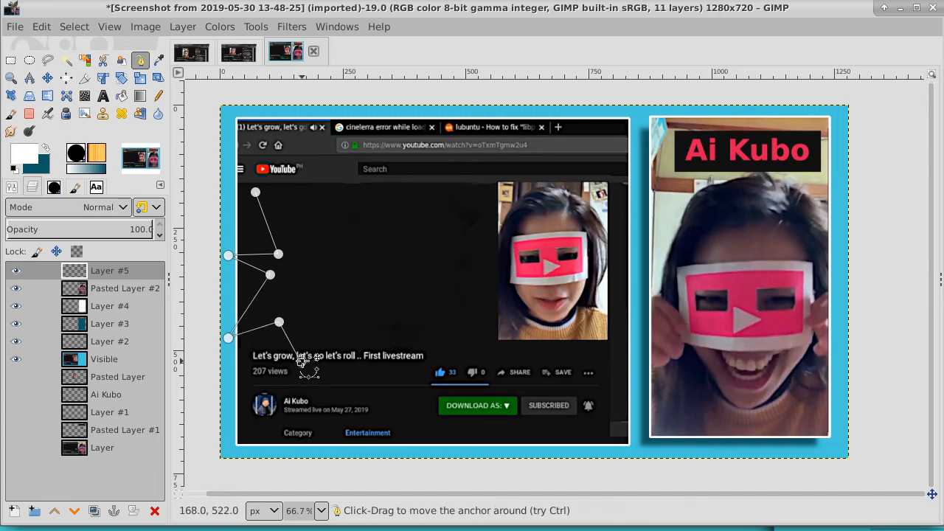
click(313, 327)
click(392, 344)
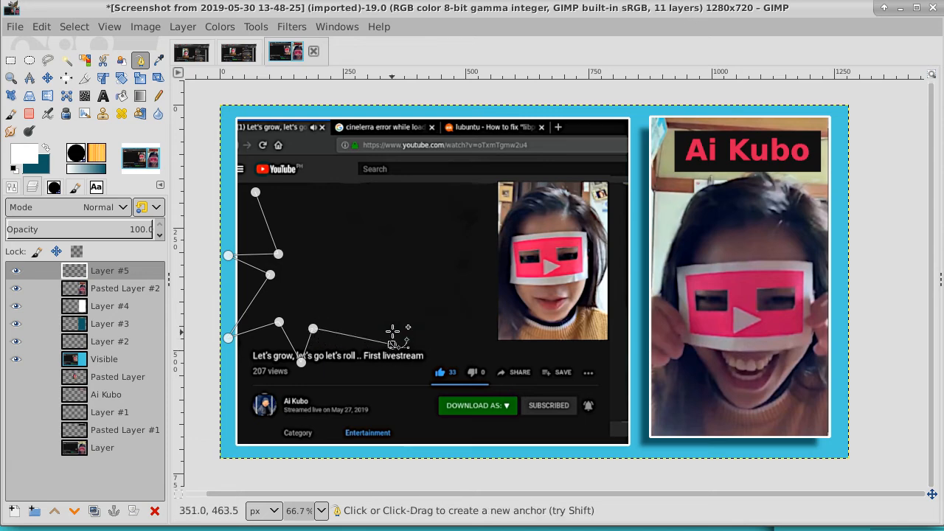
click(389, 315)
click(467, 346)
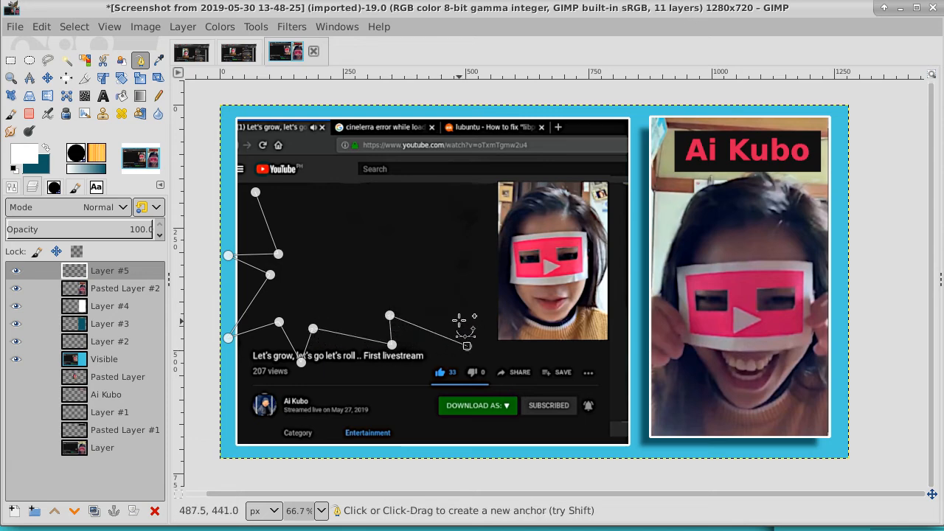
click(448, 302)
click(489, 289)
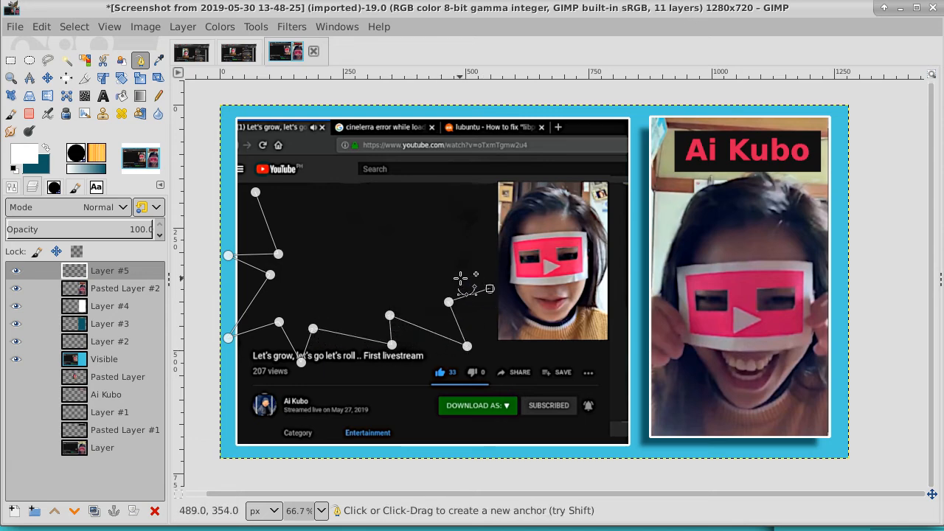
click(457, 277)
click(485, 215)
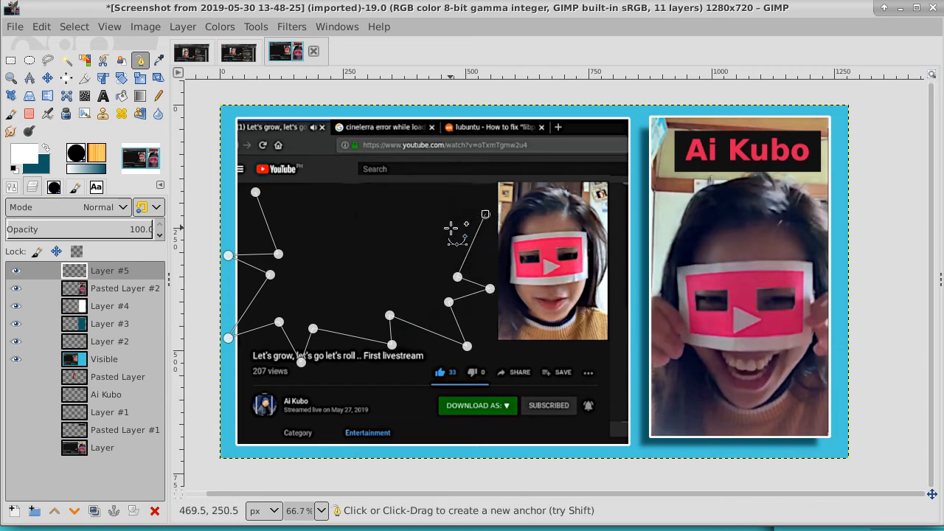
click(449, 228)
click(450, 176)
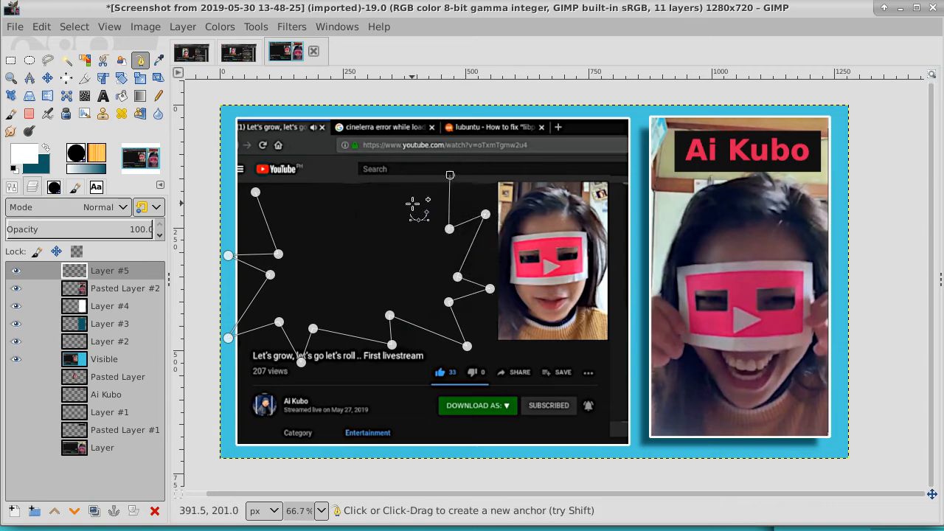
click(412, 203)
click(355, 155)
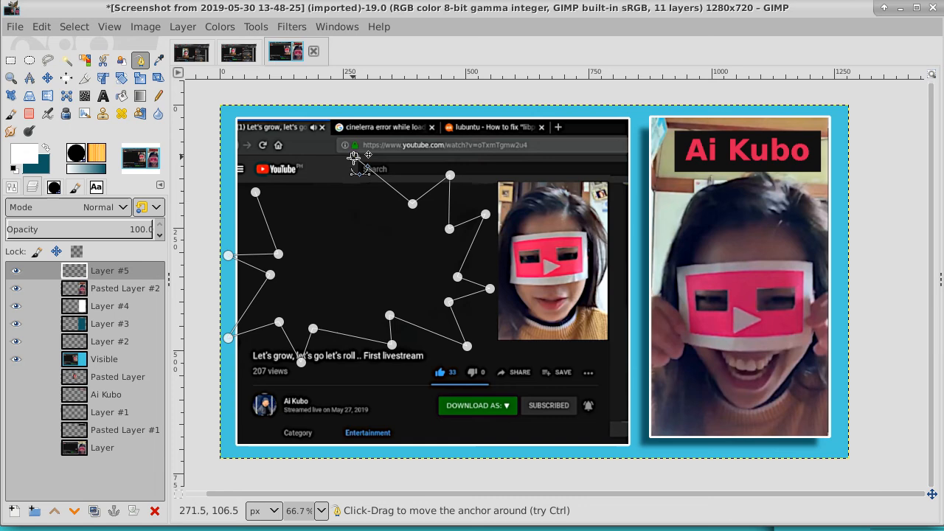
click(314, 214)
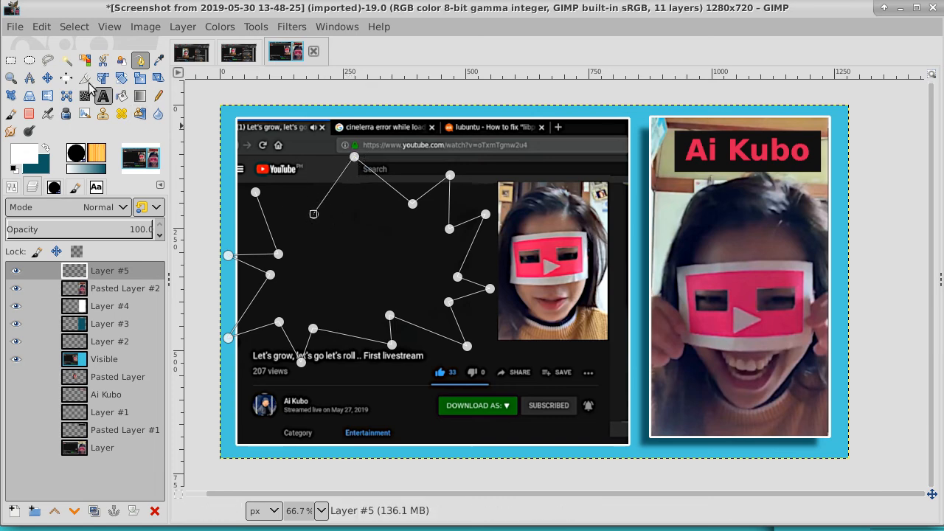
click(74, 26)
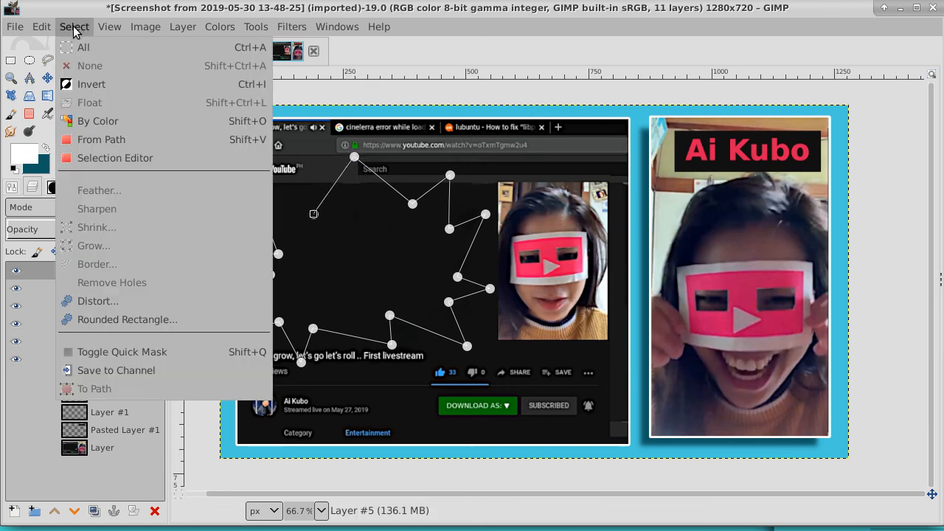
click(86, 139)
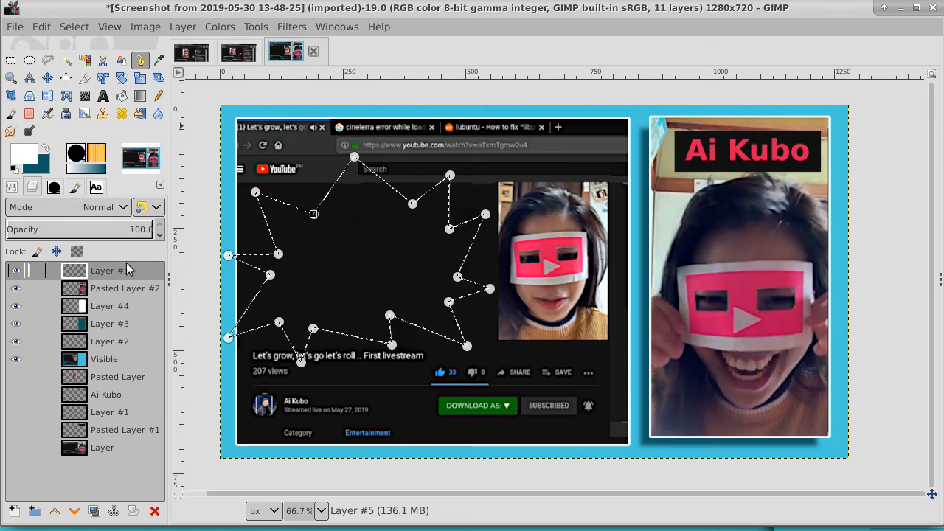
- Set the foreground color to bright yellow
click(34, 155)
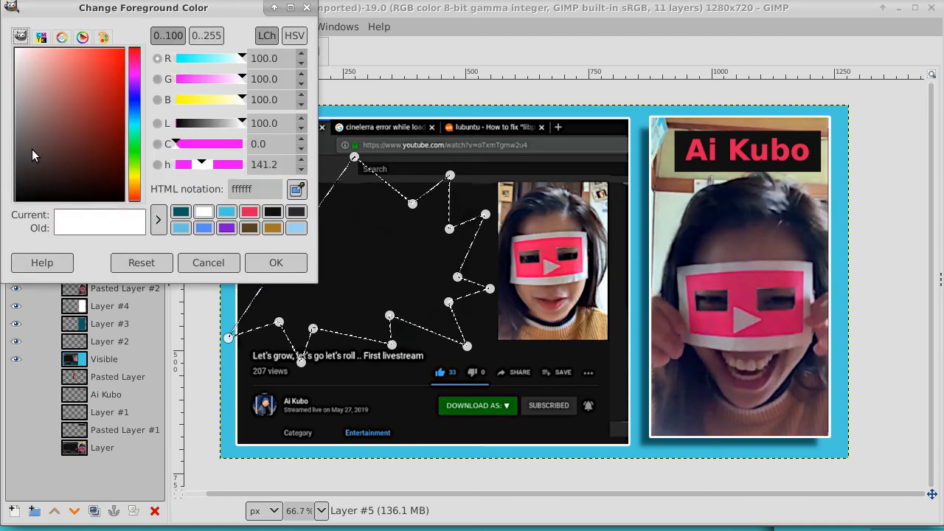
click(136, 176)
drag(109, 150, 134, 1)
click(272, 261)
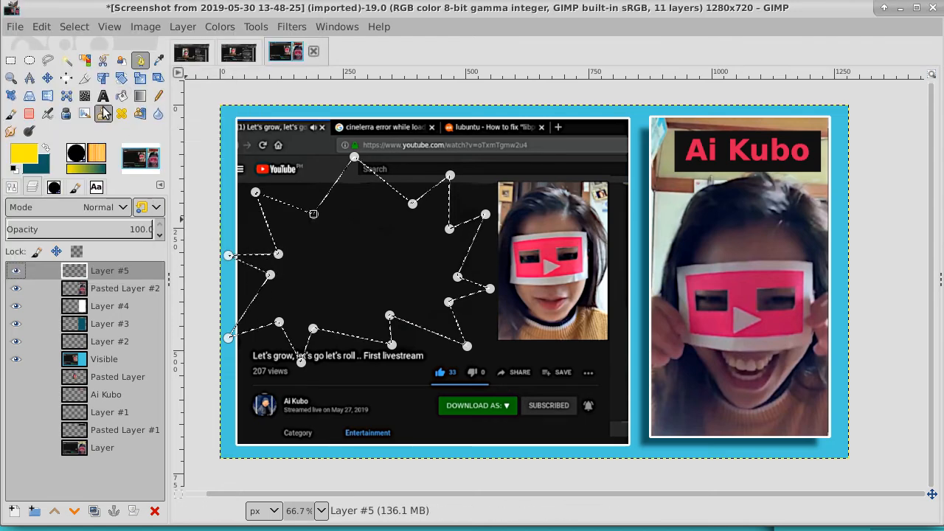
- Swap the foreground and background colors and set the new foreground color to bright red
click(44, 150)
click(25, 155)
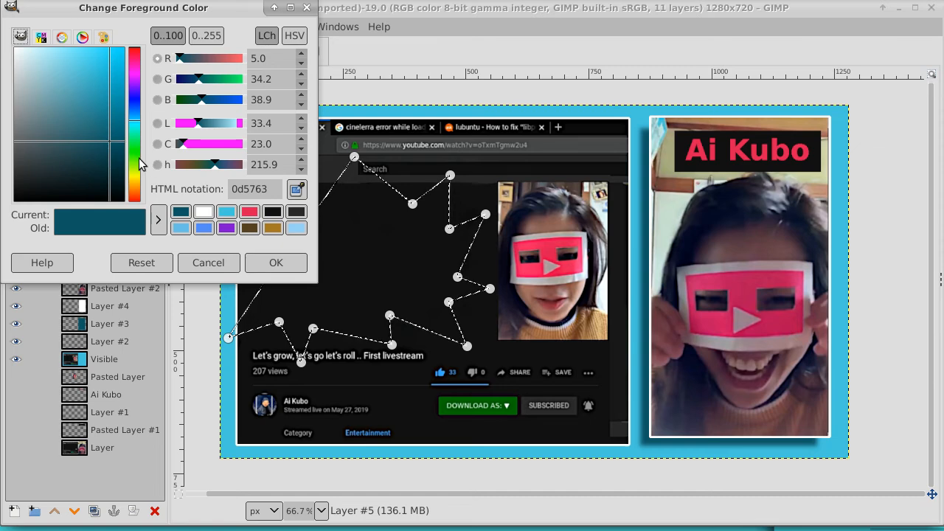
drag(135, 166, 137, 209)
drag(106, 150, 146, 6)
click(277, 263)
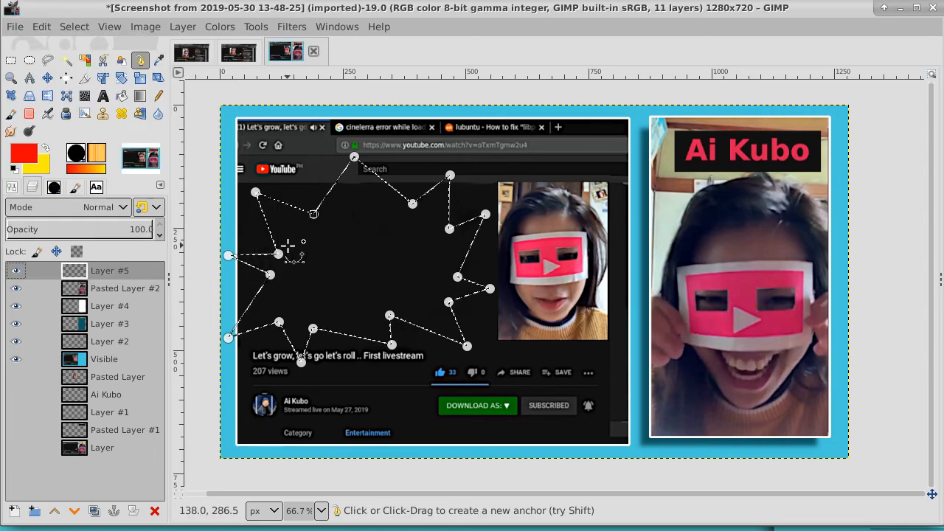
- Fill the starburst selection with red on Layer #5 and shrink the selection by 4 px
click(122, 96)
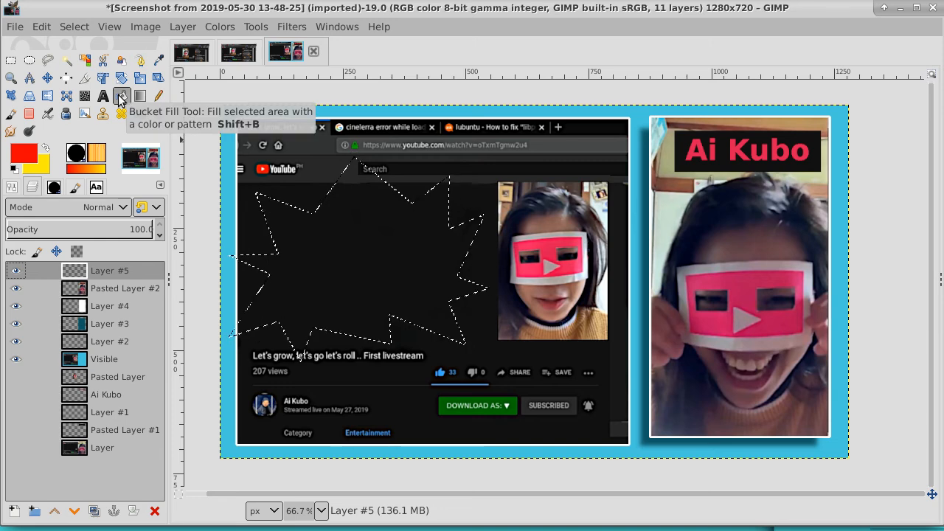
click(305, 257)
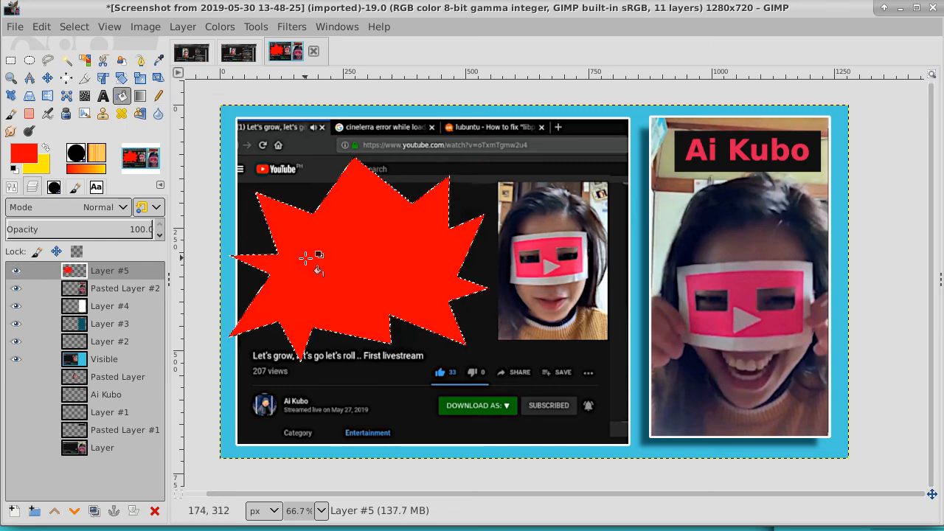
click(73, 29)
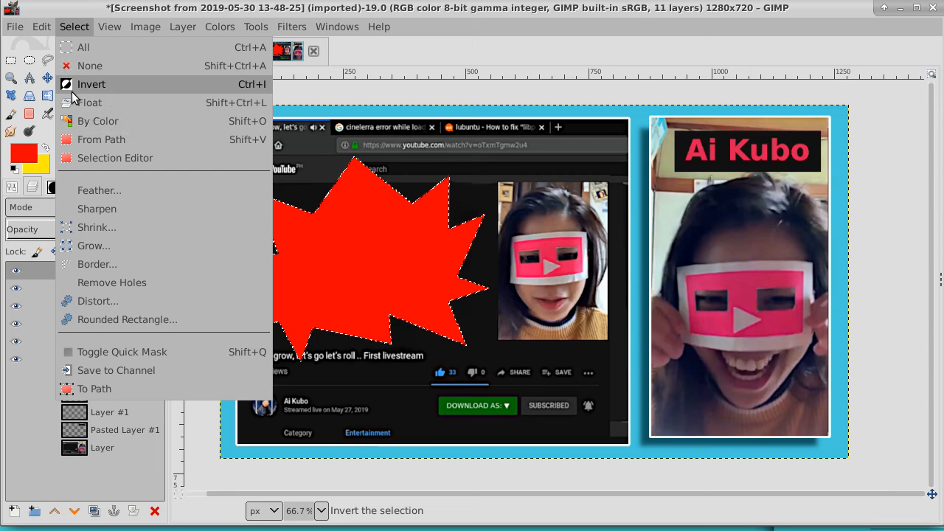
click(107, 227)
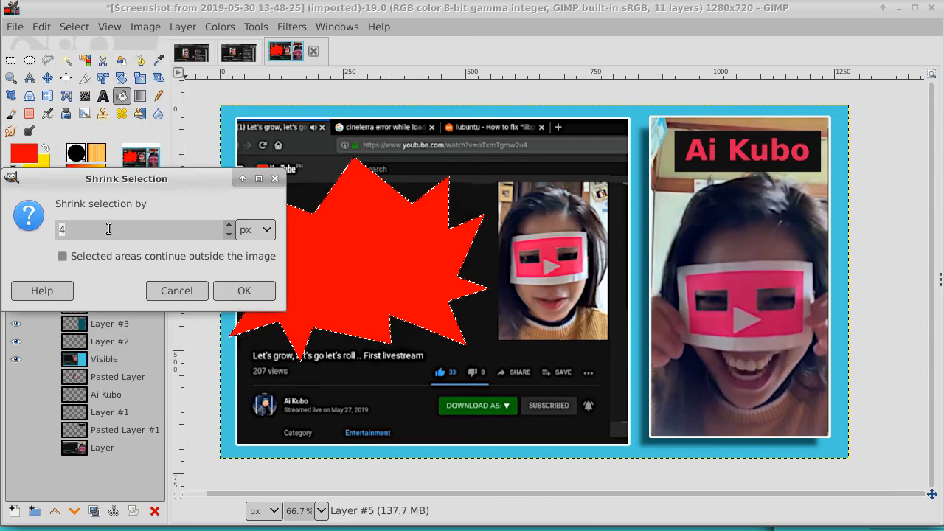
click(244, 291)
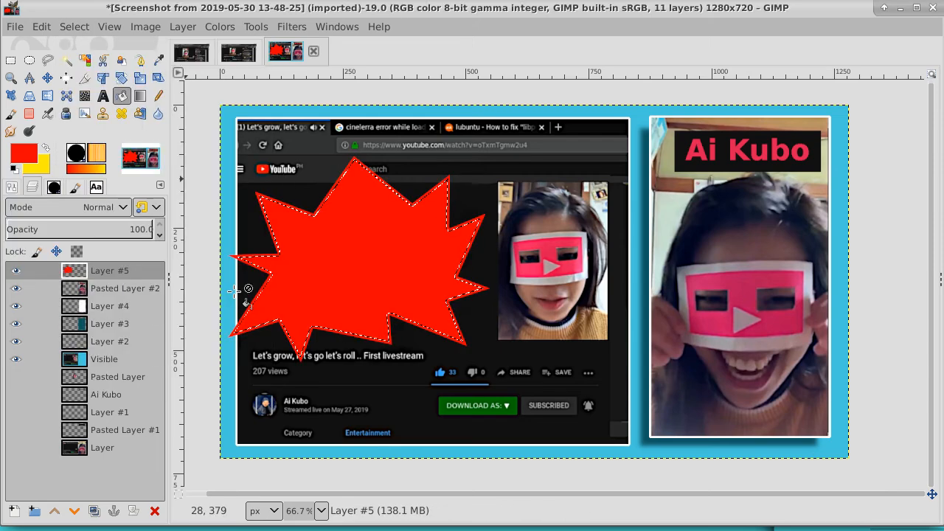
- Fill the shrunken starburst selection with the yellow background color, leaving a red outline, and clear the selection
click(46, 147)
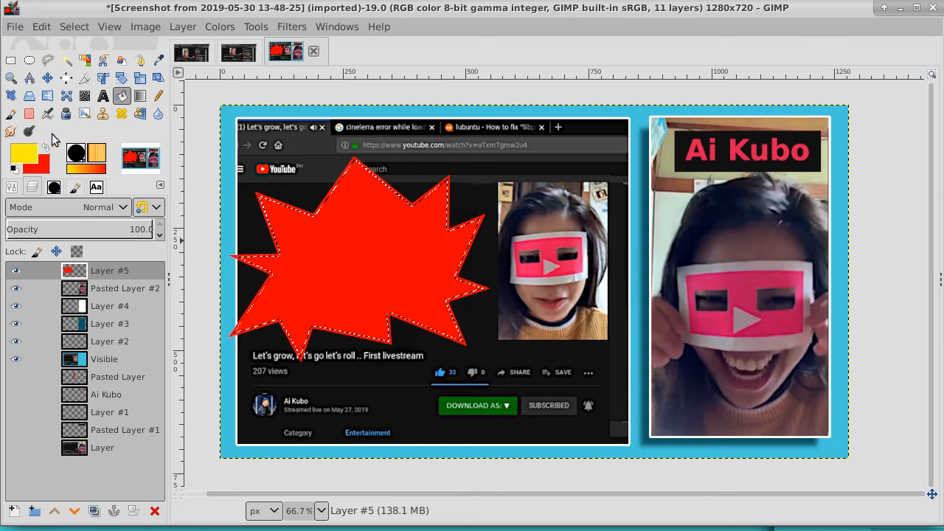
click(363, 276)
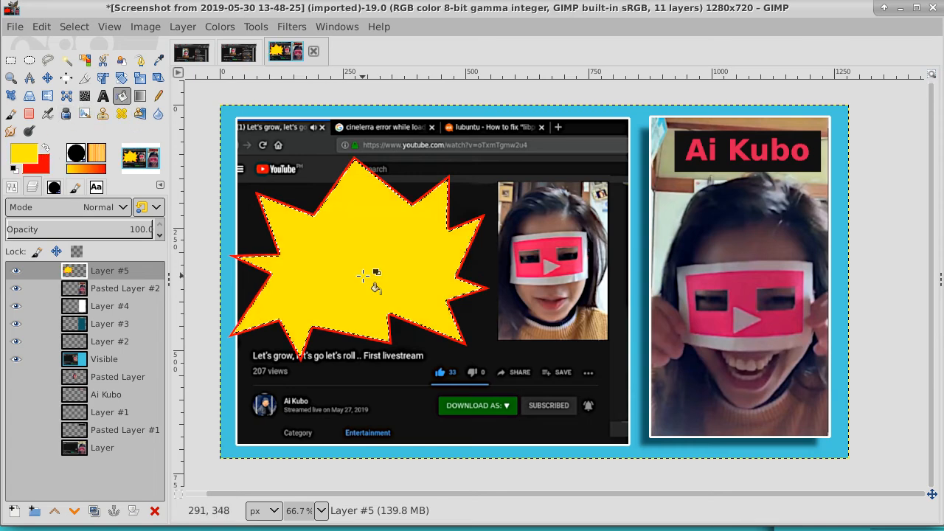
click(75, 27)
click(83, 66)
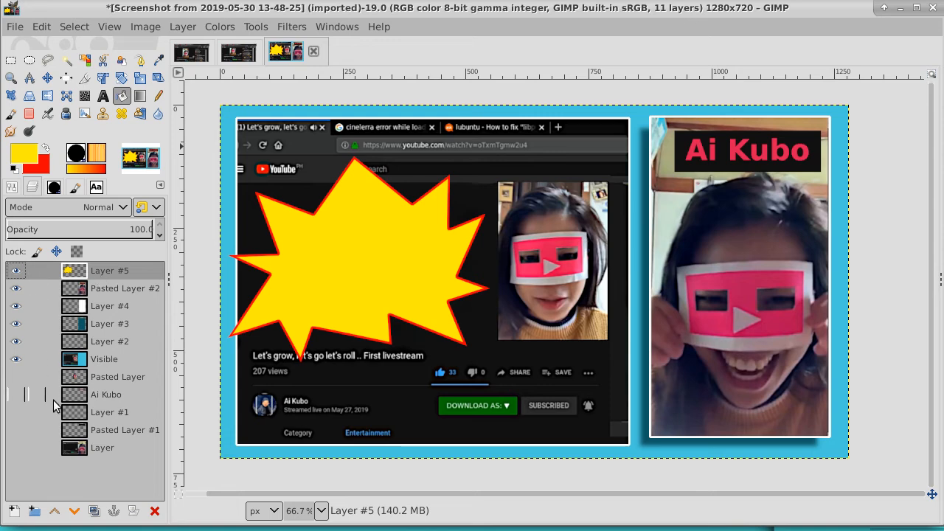
- Add a new 1280 × 720 px transparent layer above the starburst and make red the foreground color again
click(13, 511)
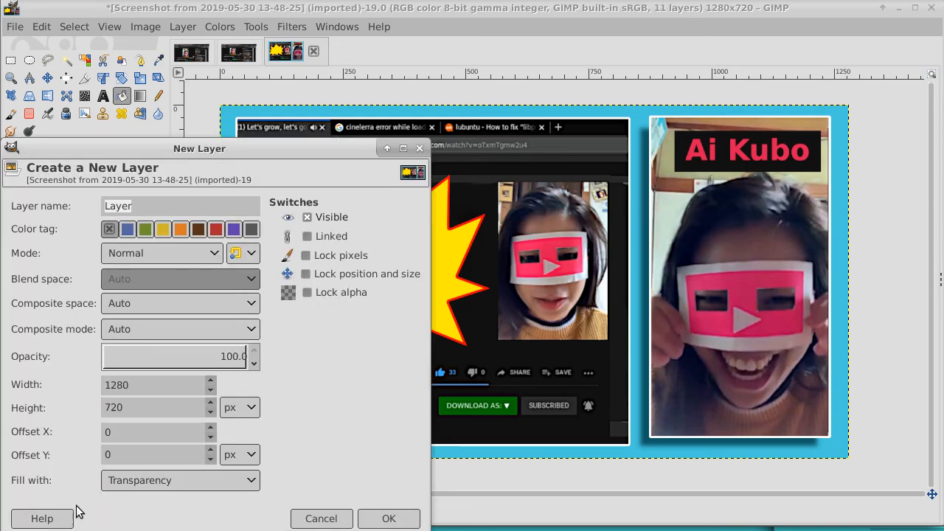
click(390, 518)
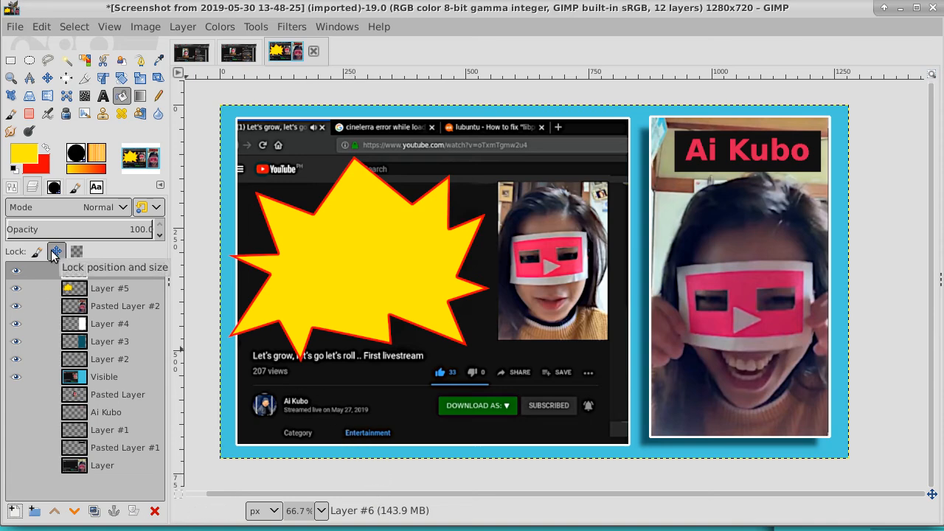
click(46, 151)
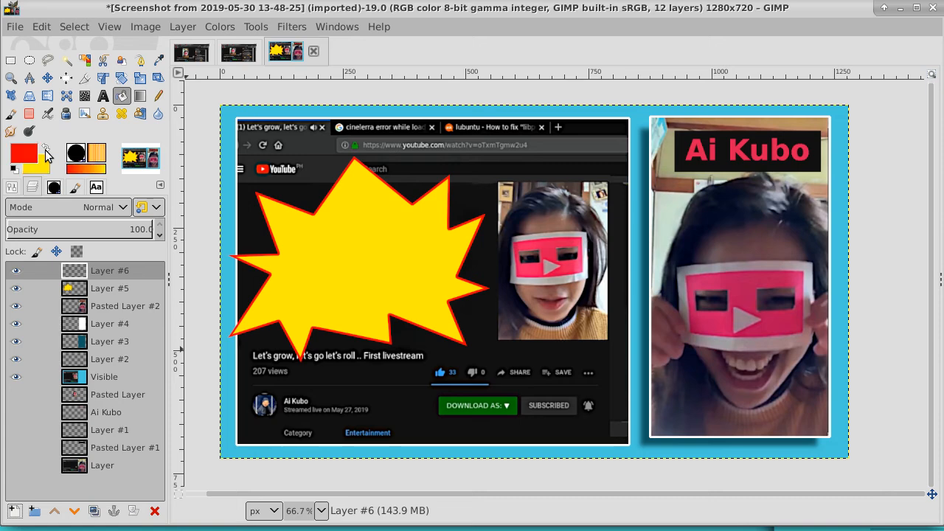
- Add the red text "MotherMask Attacks Livestream" on three lines over the starburst
click(102, 97)
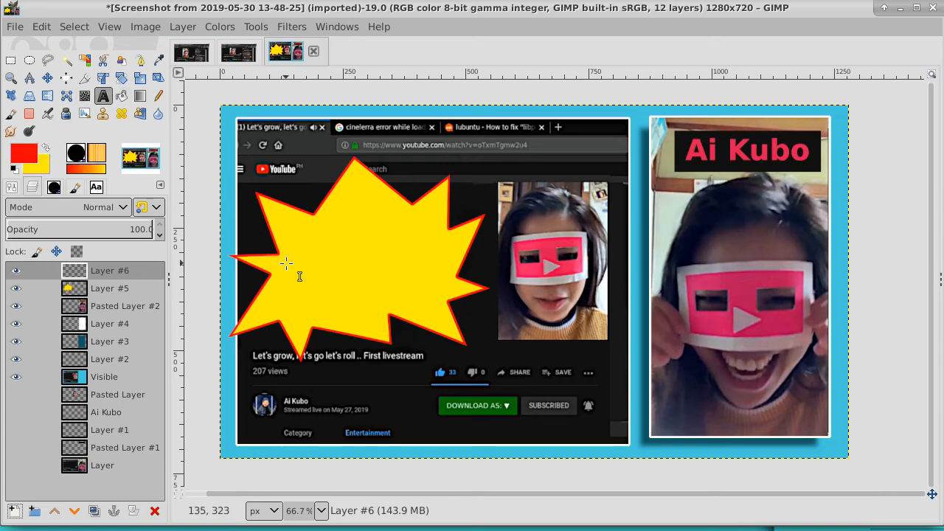
click(282, 259)
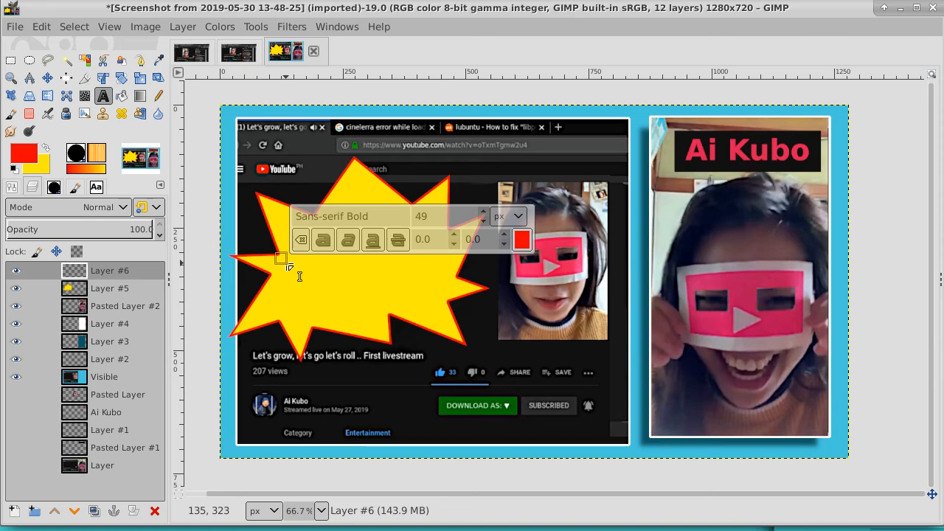
text(Mo)
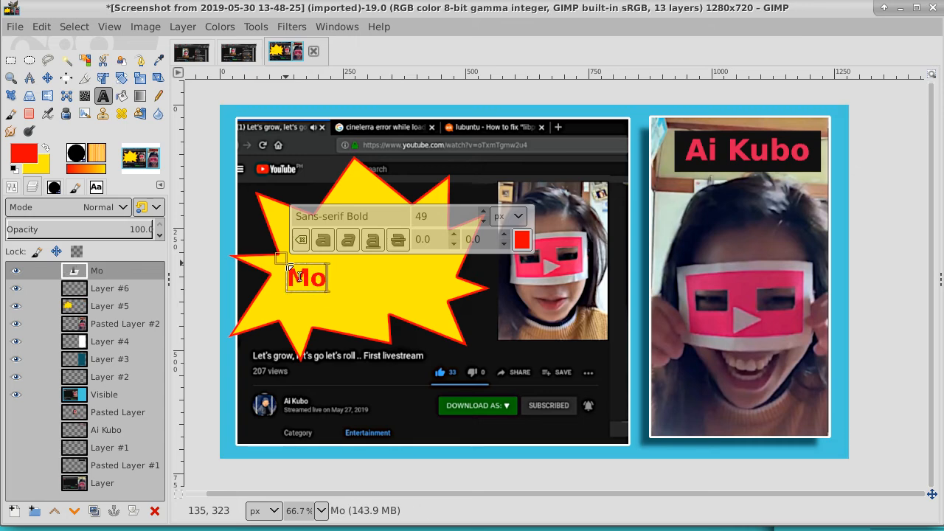
text(ther)
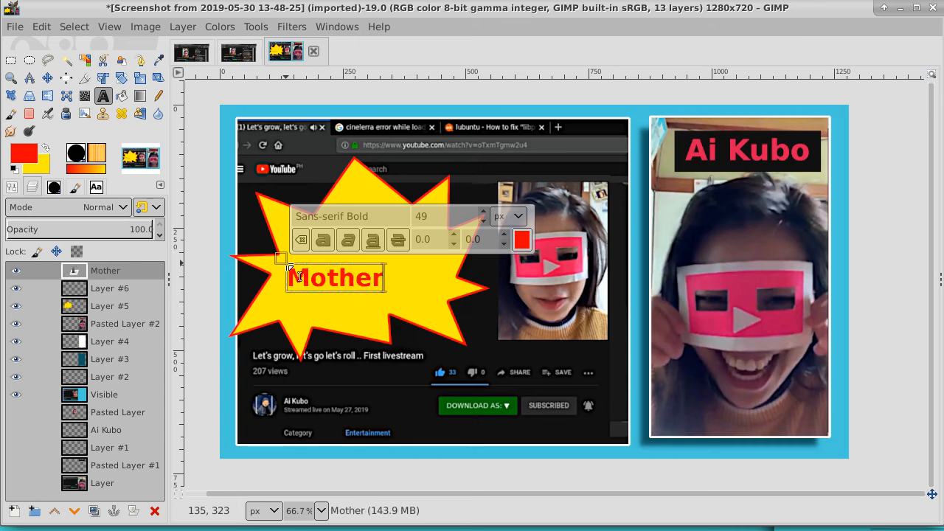
text(Mas)
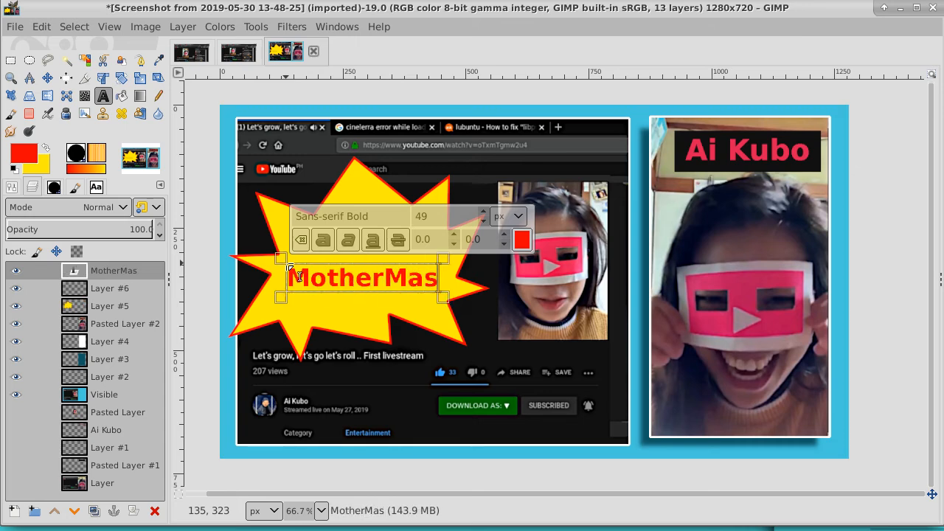
text(k)
key(Return)
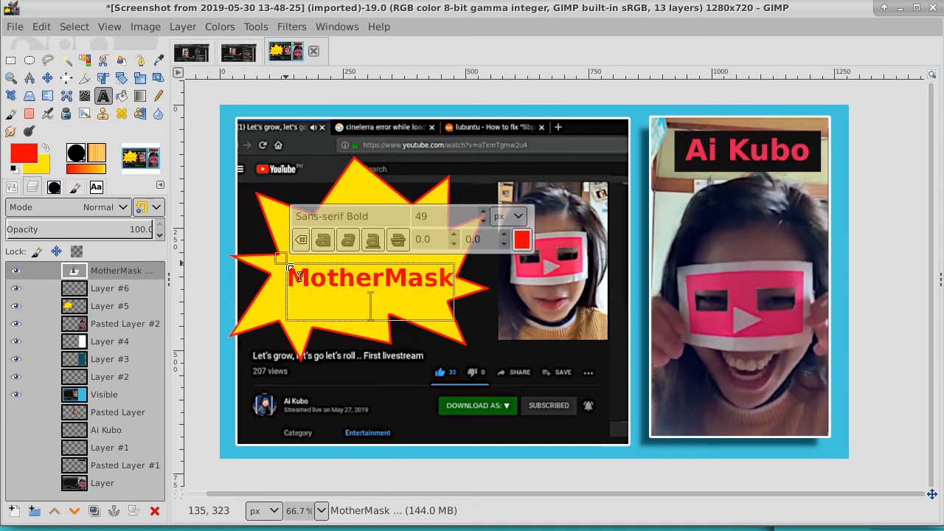
text(Att)
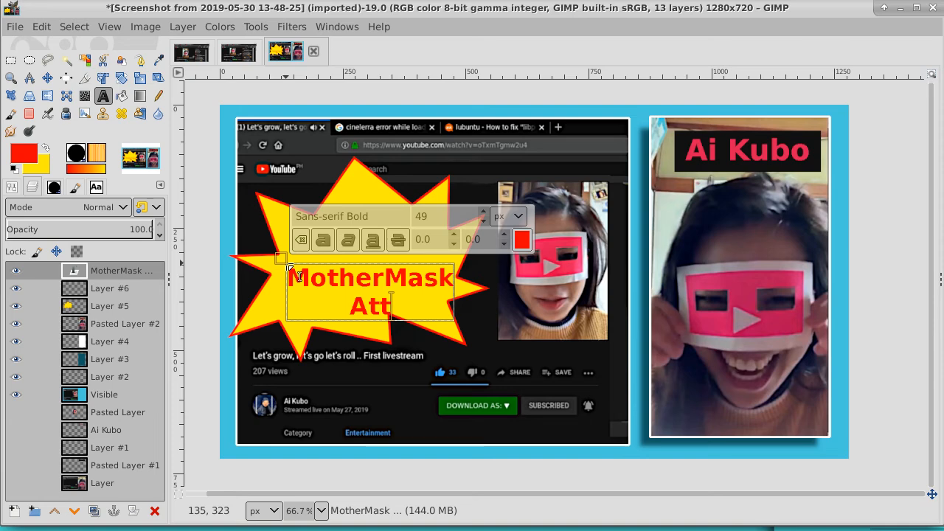
text(acks)
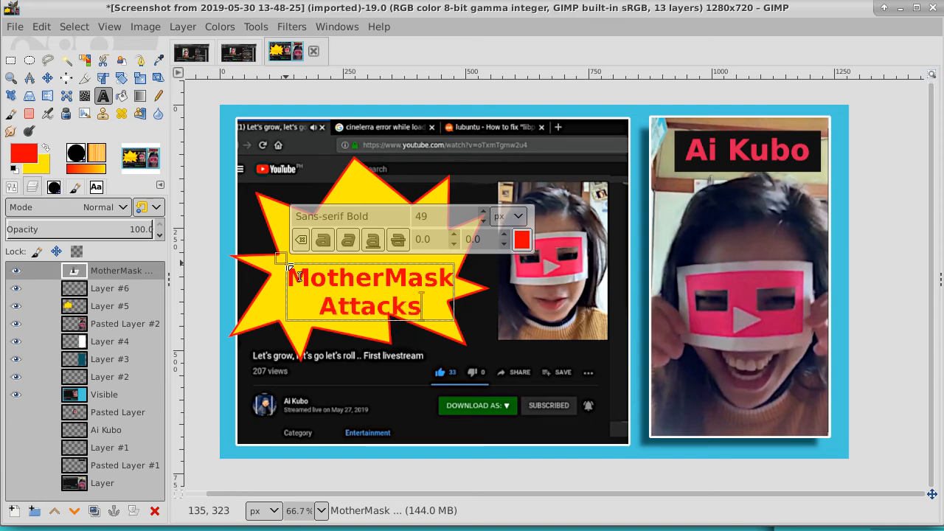
key(Return)
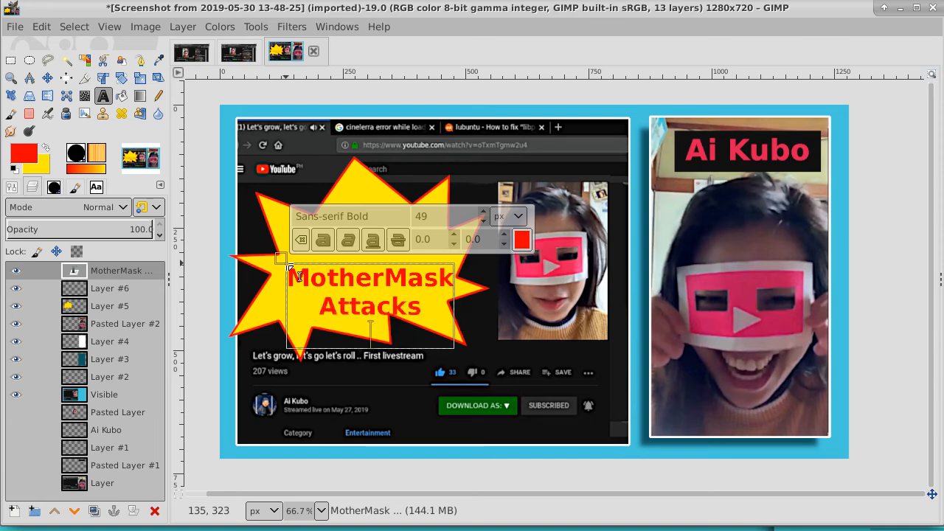
text(Lives)
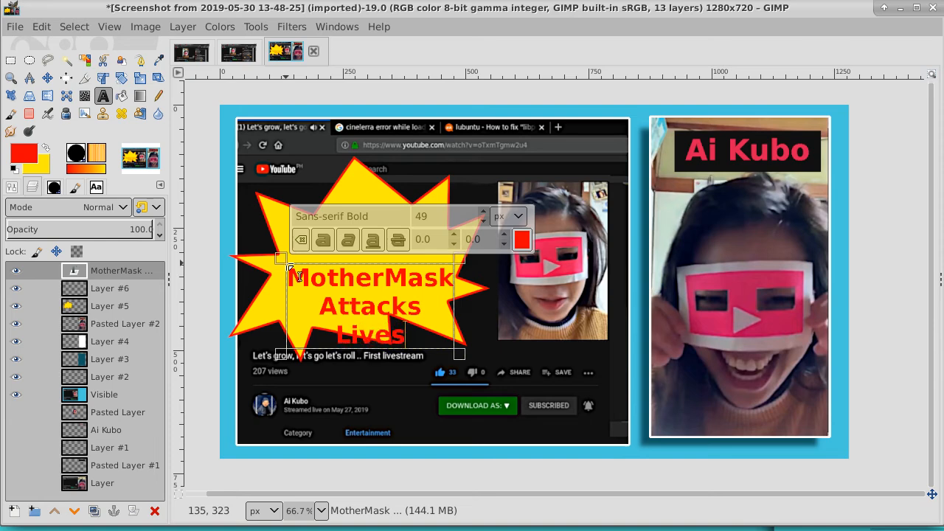
text(tream)
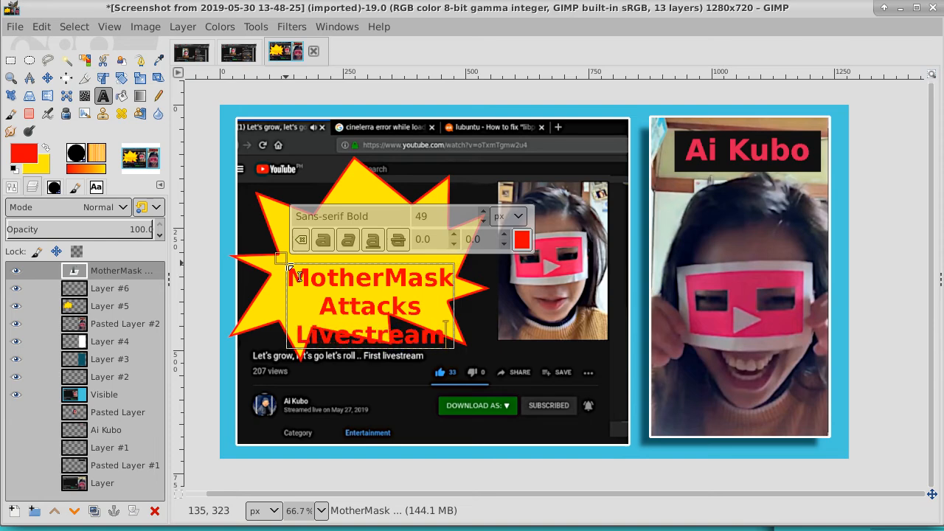
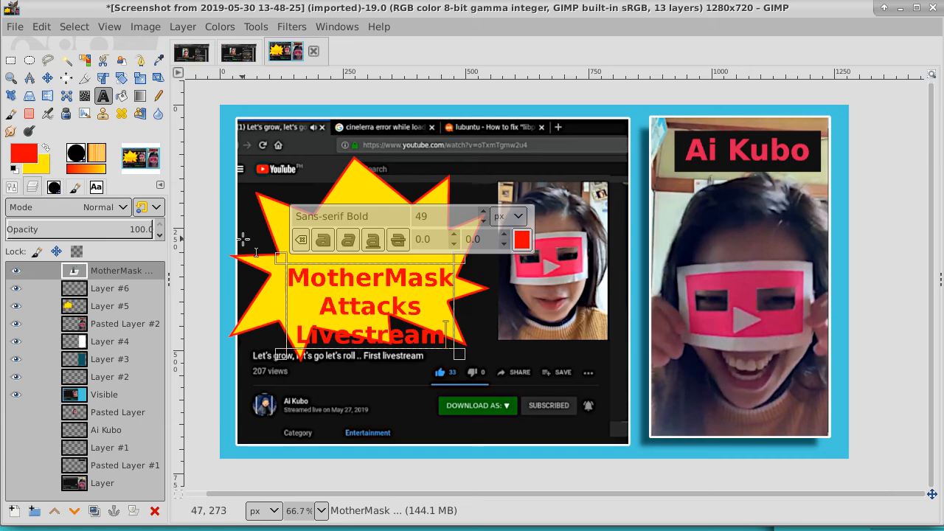
- Move the MotherMask text up to the middle of the starburst and scale it to about 375 × 182 px
click(47, 77)
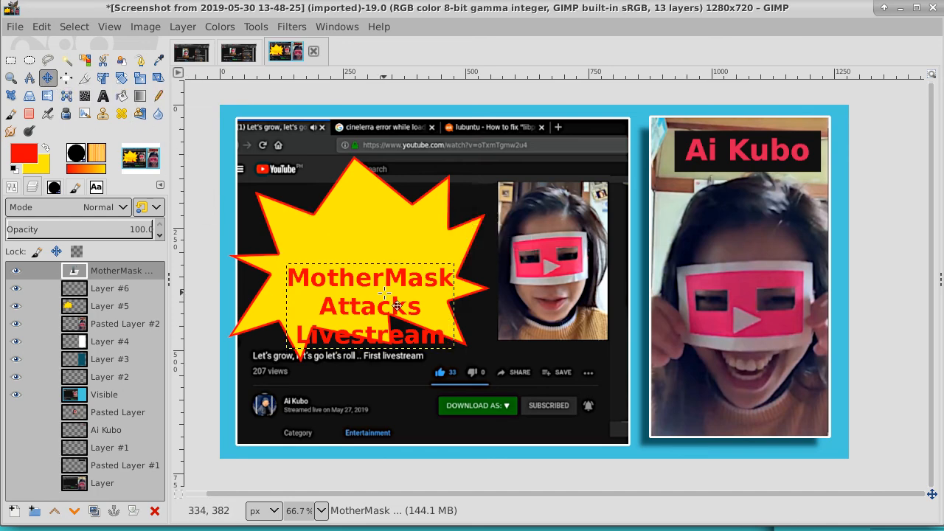
drag(384, 292, 379, 256)
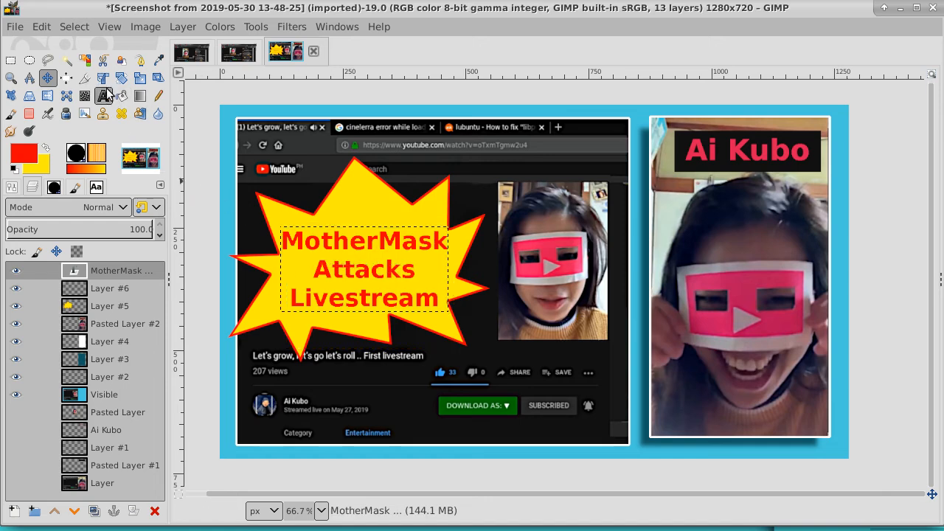
click(142, 78)
click(346, 269)
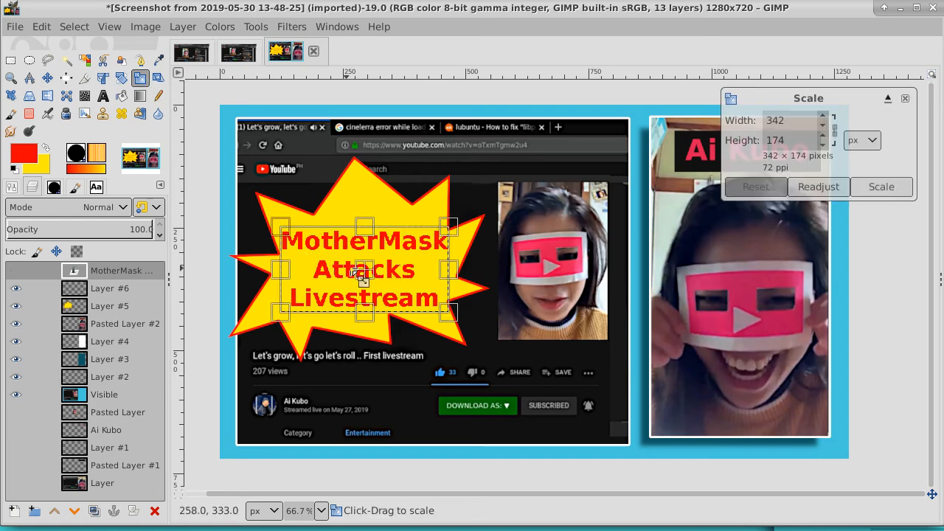
mouse_move(439, 264)
mouse_down()
mouse_move(461, 263)
mouse_move(450, 262)
mouse_up()
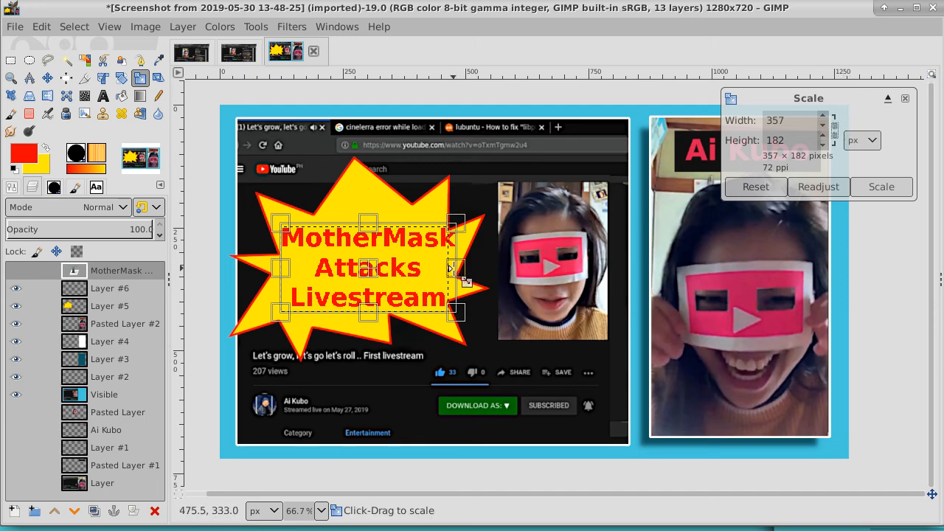
drag(451, 267, 461, 267)
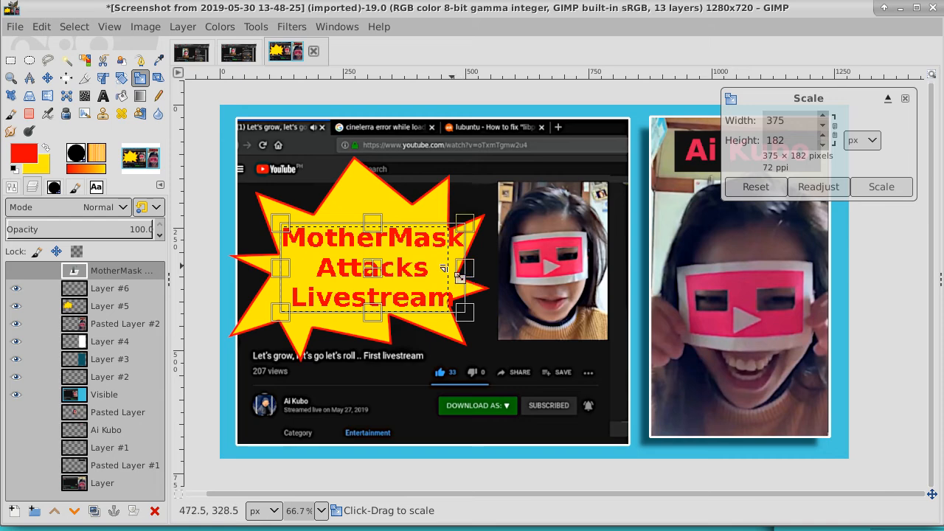
- Rotate the MotherMask text about its center by about -25.14° so it slants upward across the starburst
click(121, 77)
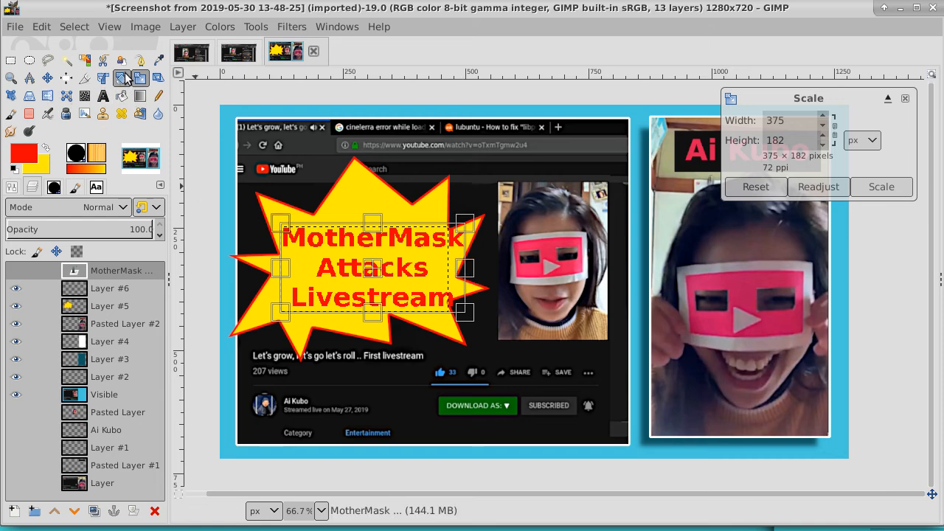
click(369, 267)
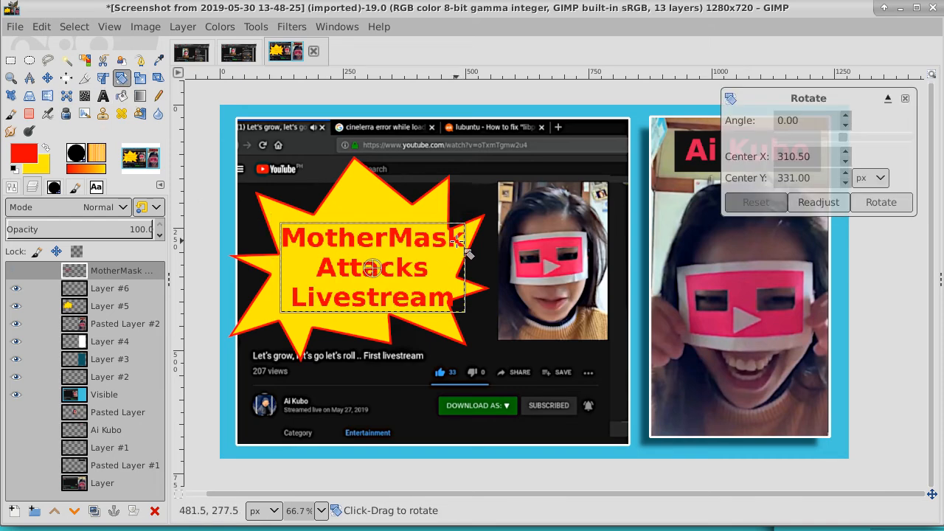
drag(457, 239, 446, 198)
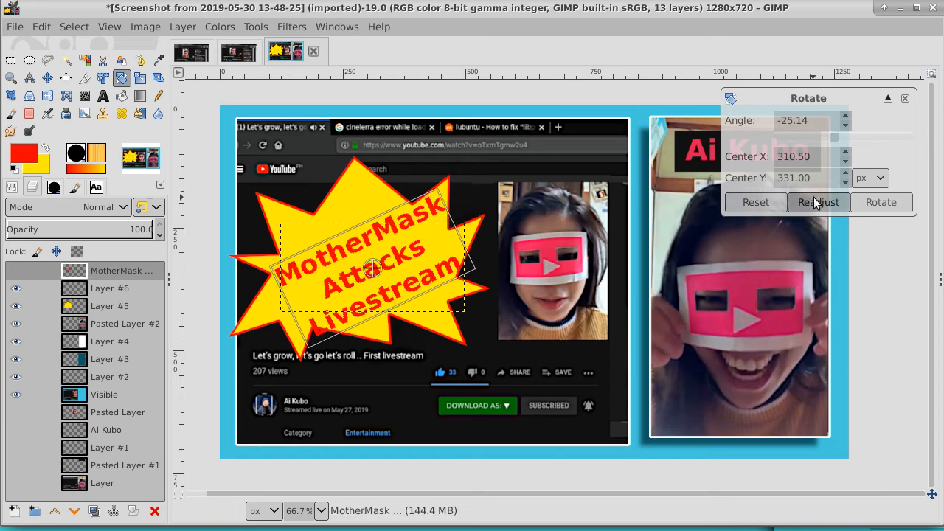
click(882, 201)
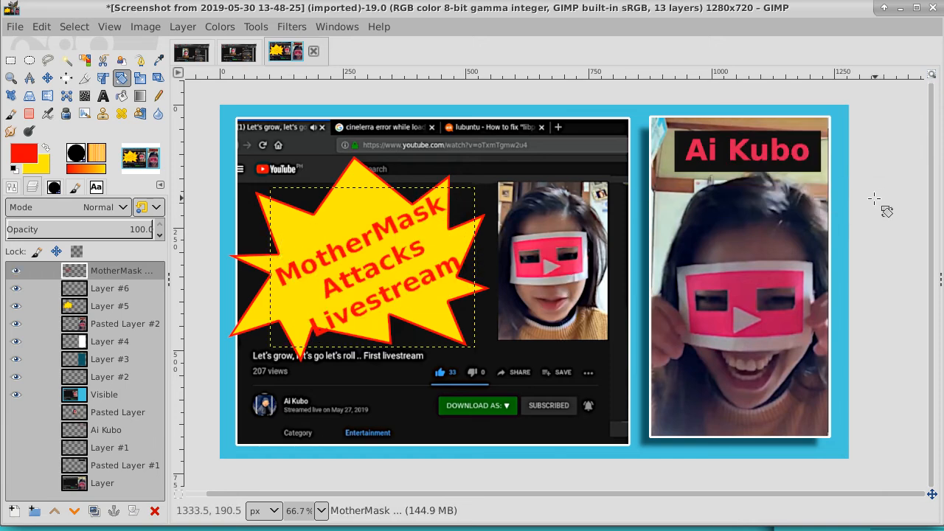
- Scale the rotated MotherMask text layer down to about 392 × 271 px
click(137, 81)
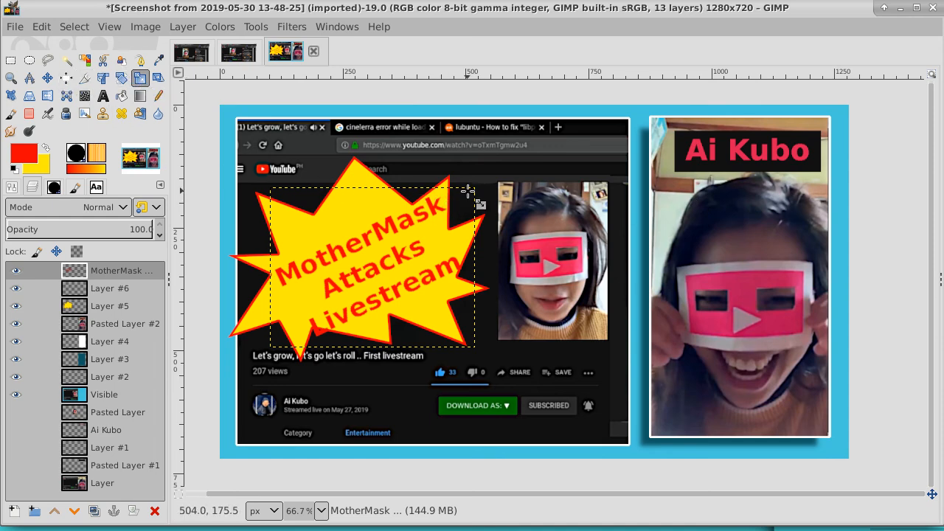
click(470, 289)
drag(467, 193, 456, 218)
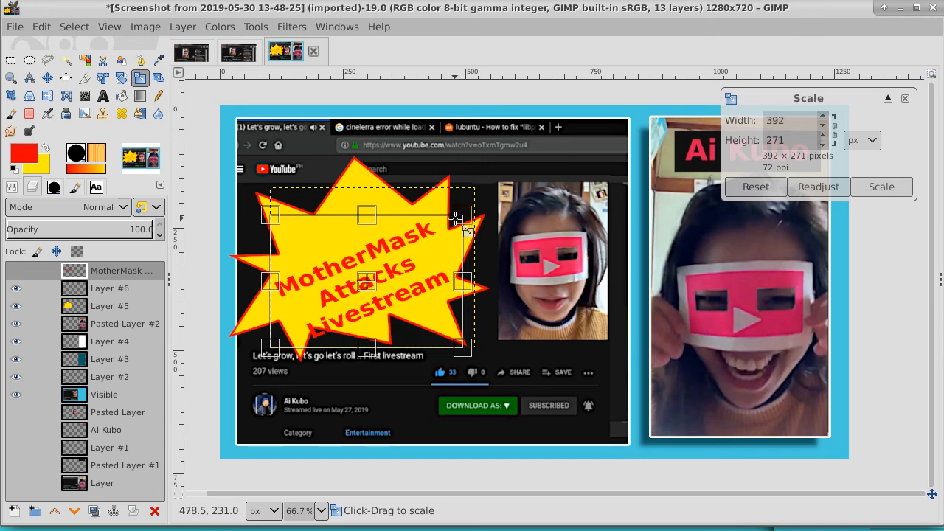
click(881, 187)
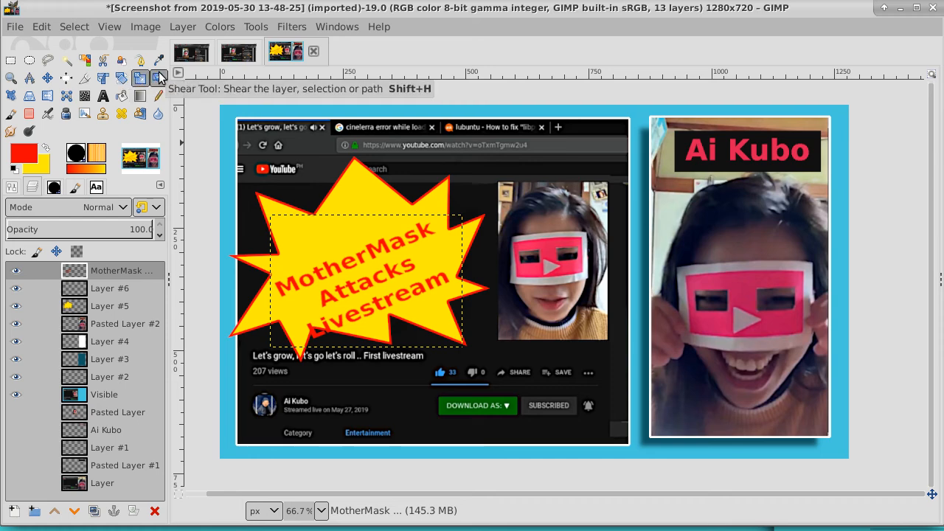
- Move the slanted MotherMask text up slightly within the starburst and expand its layer to the image size
click(48, 78)
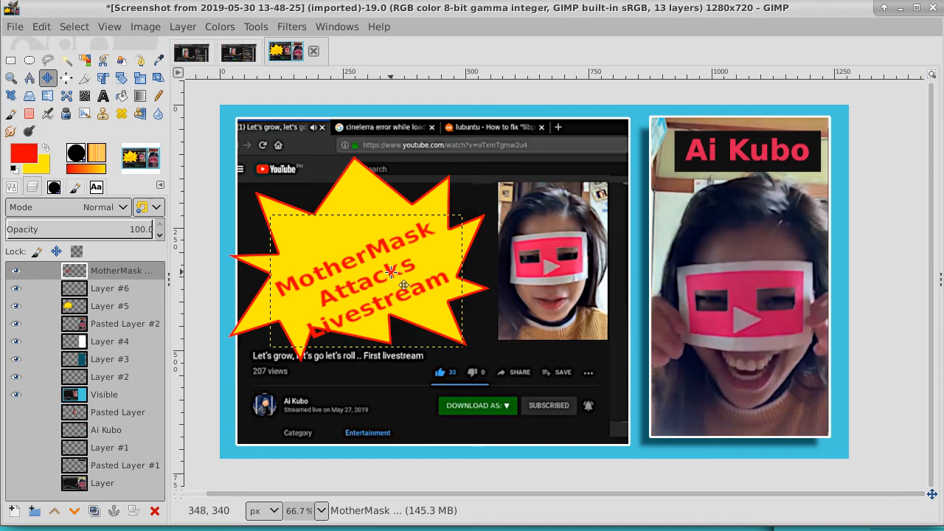
drag(390, 269, 390, 253)
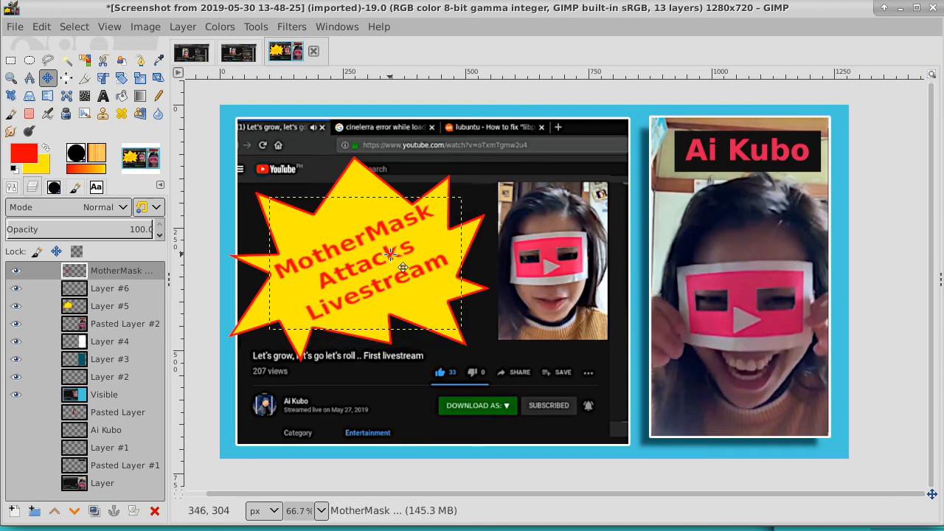
right_click(125, 271)
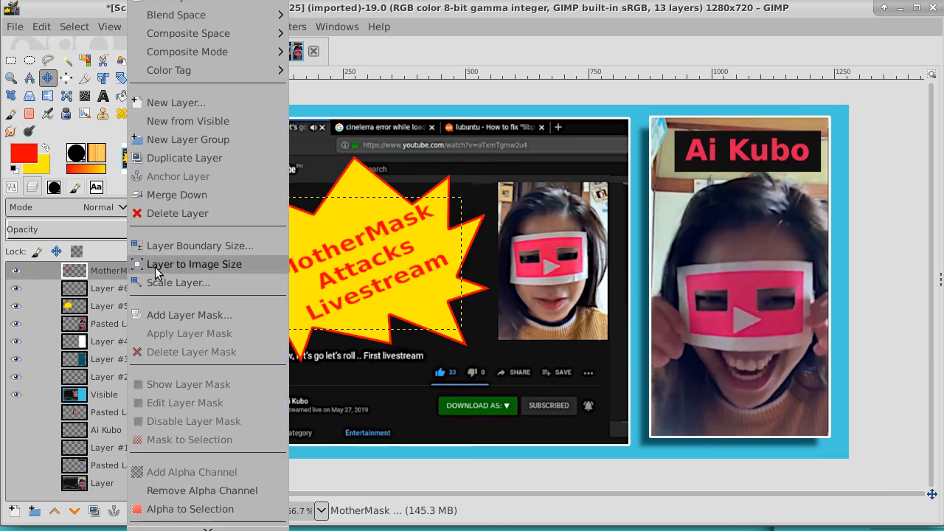
click(162, 267)
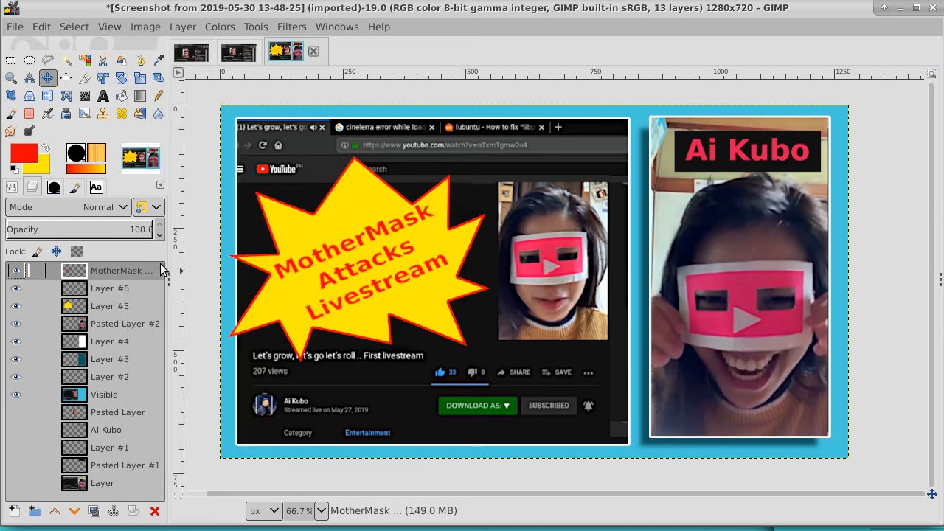
- Select the red MotherMask lettering by color and grow the selection by 3 px
click(87, 60)
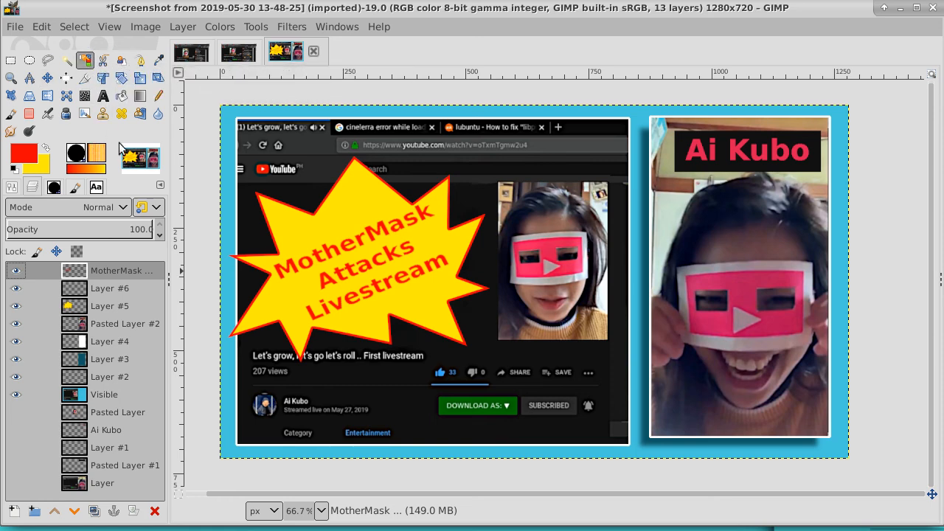
click(277, 267)
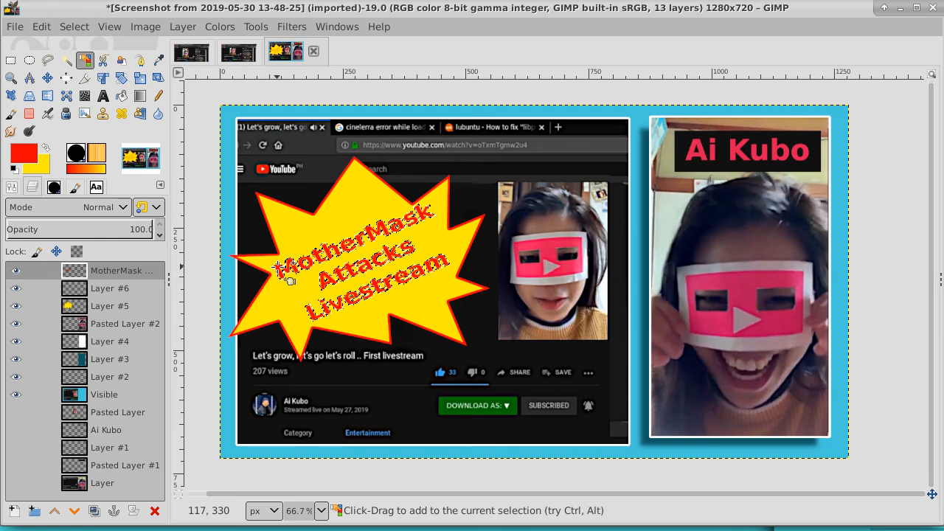
click(76, 26)
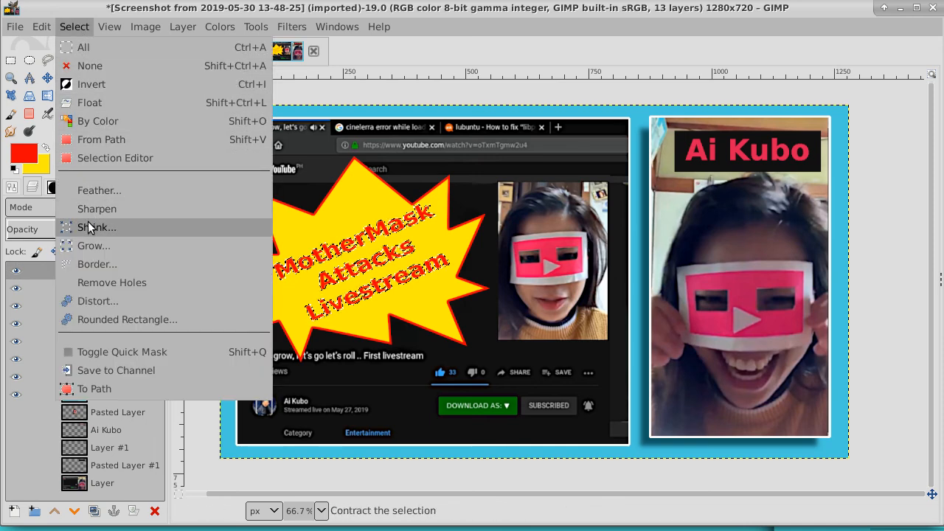
click(89, 243)
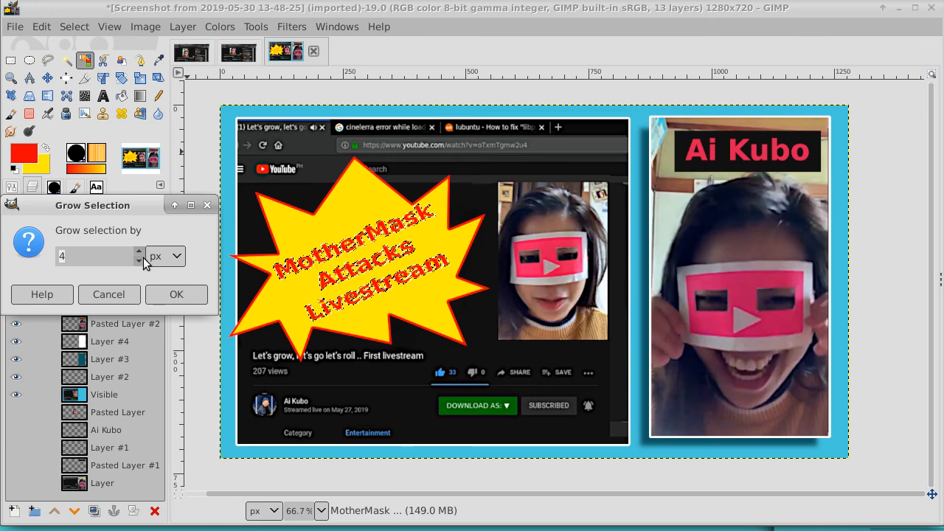
click(142, 258)
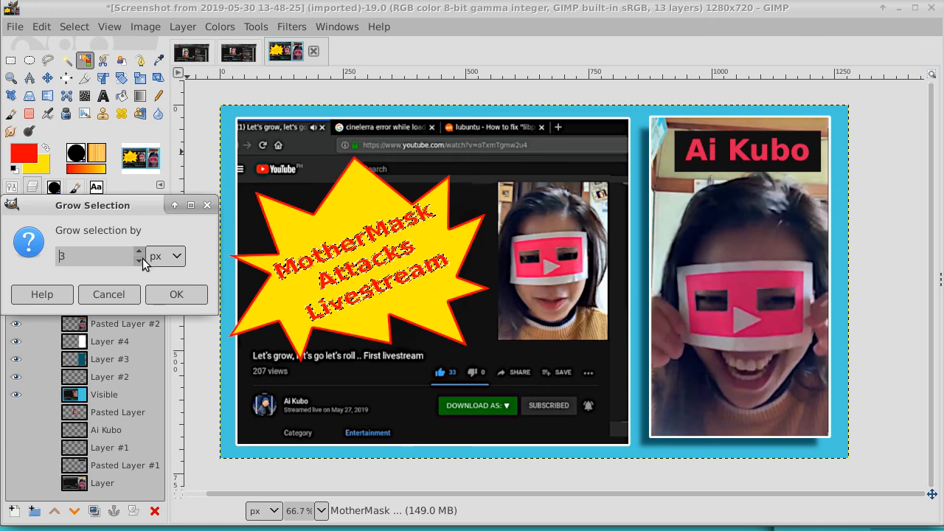
click(163, 296)
- Add a transparent 1280 × 720 px layer directly beneath the MotherMask text and paint the grown selection black with the Pencil as an outline
click(110, 293)
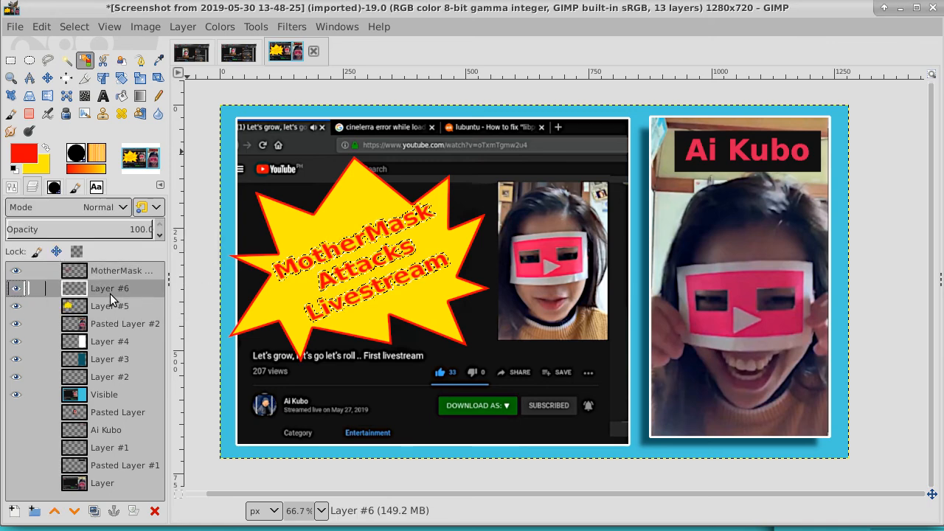
click(13, 510)
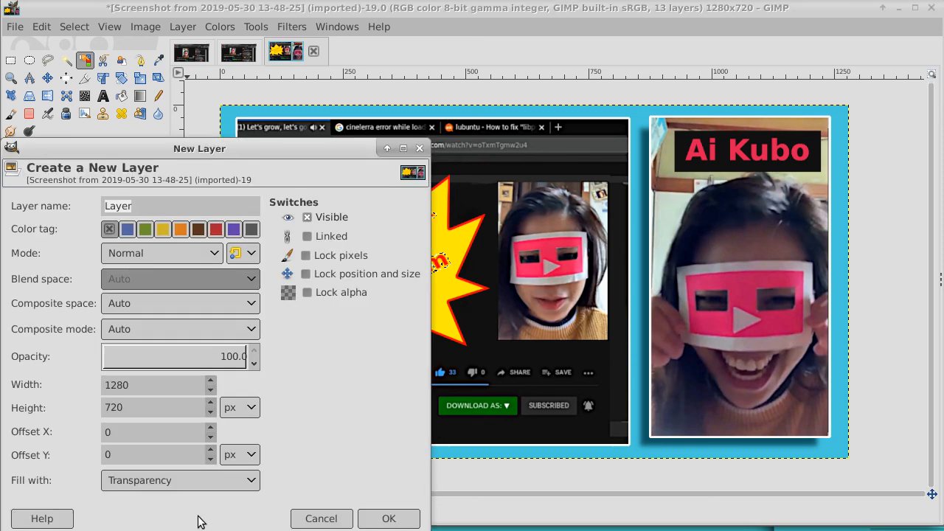
click(387, 518)
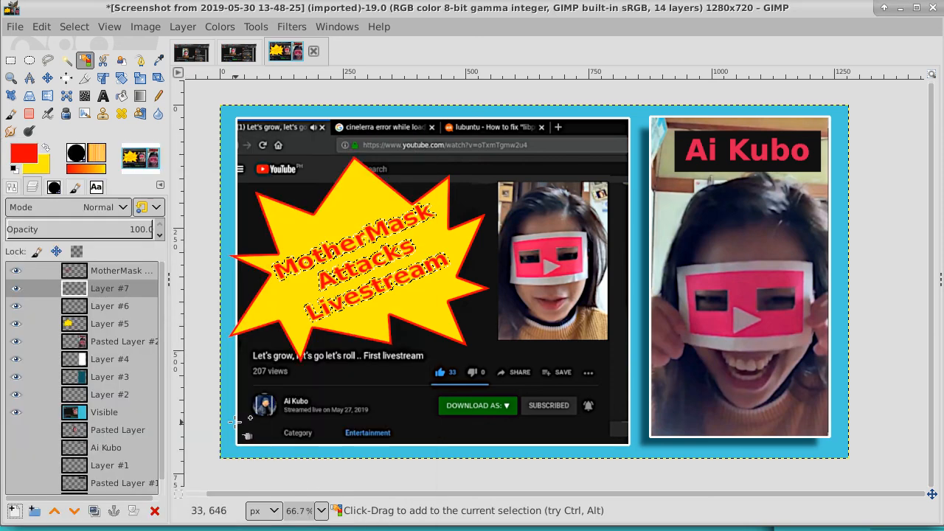
click(14, 170)
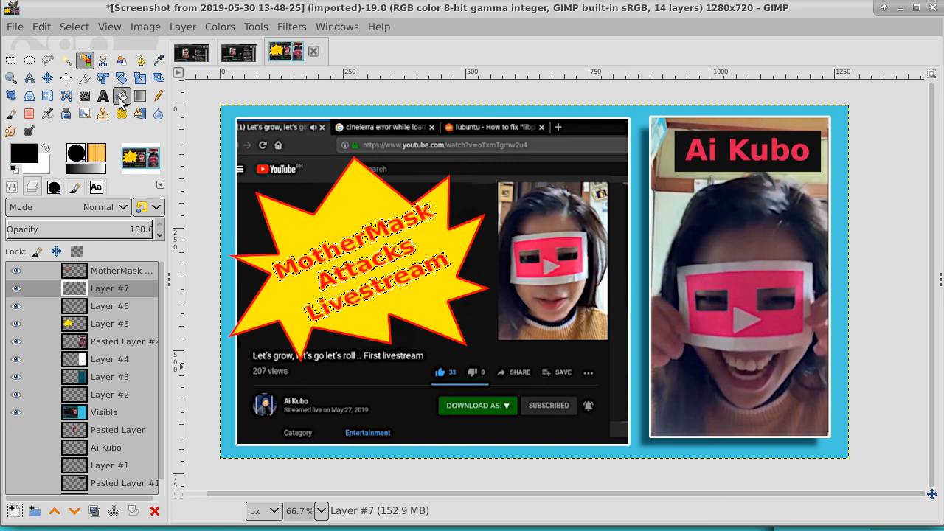
click(158, 96)
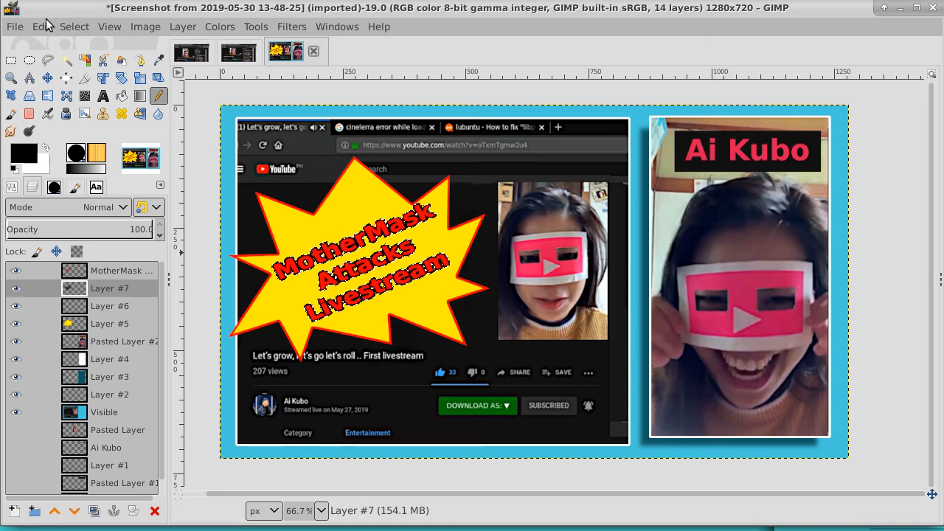
- Create a top layer from the visible image and name the export file with the streamer's name followed by "-MotherMask.jpg"
right_click(97, 271)
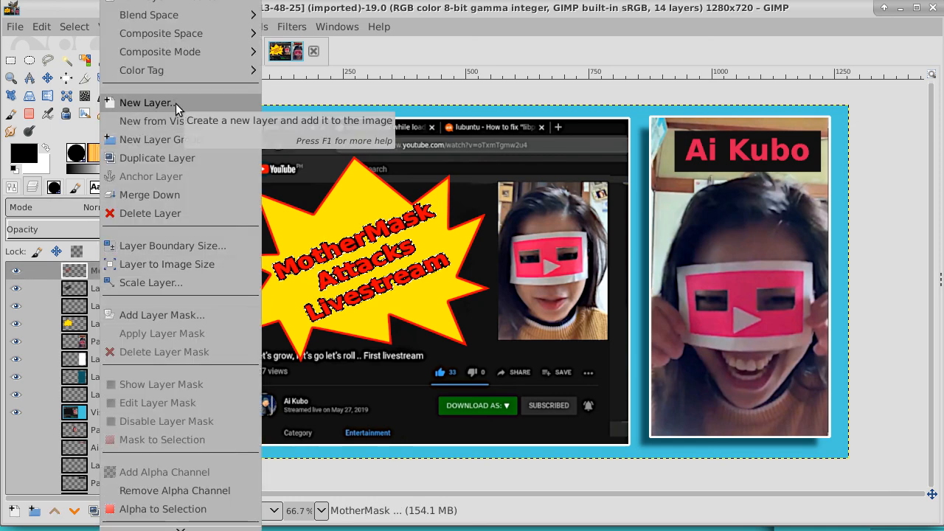
click(167, 123)
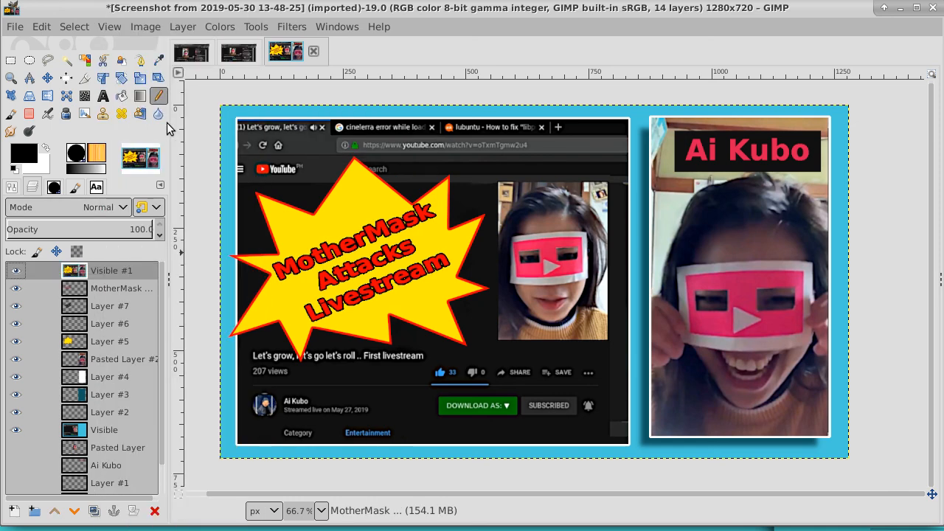
click(16, 28)
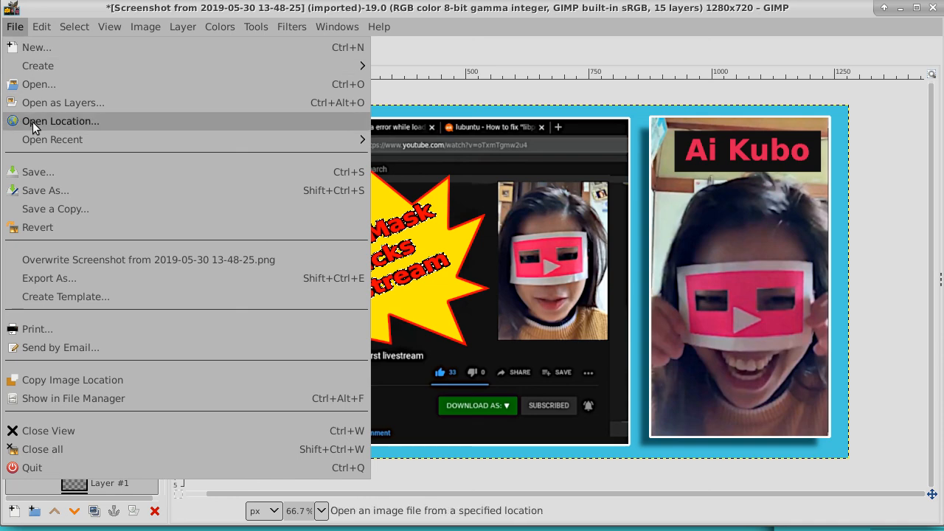
click(44, 275)
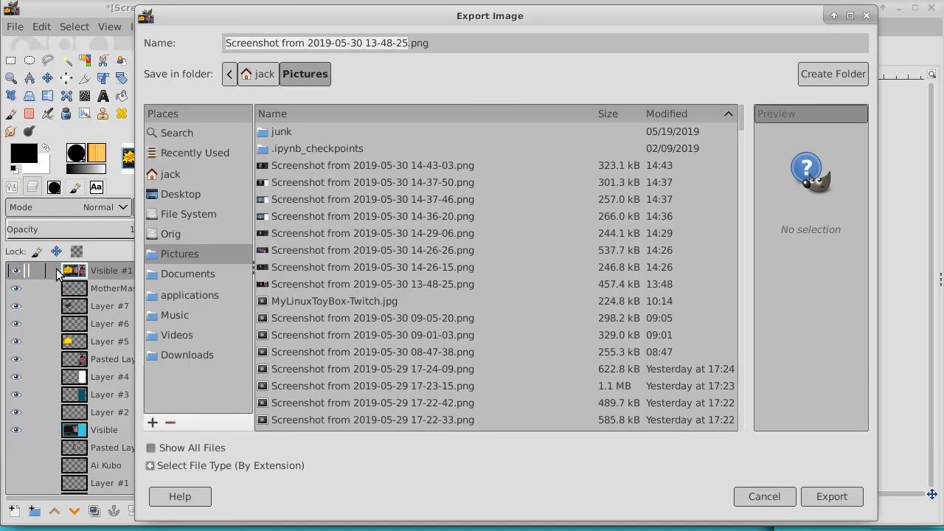
drag(445, 45, 193, 43)
text(A)
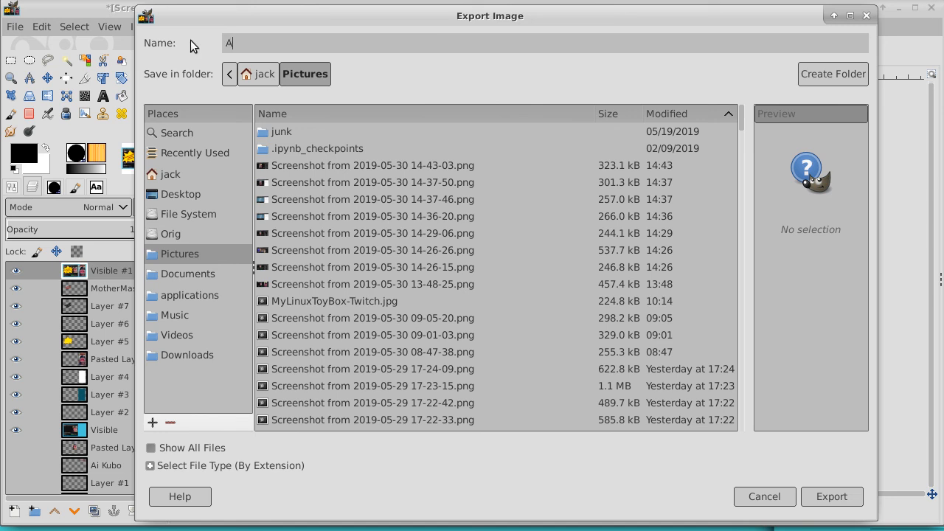
text(i-Kubo-MotherMask)
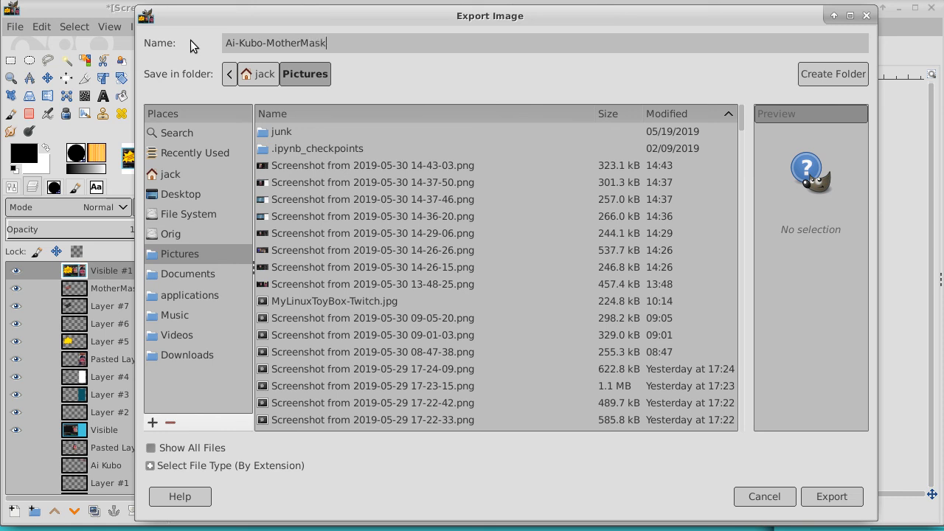
text(/jpg)
click(831, 496)
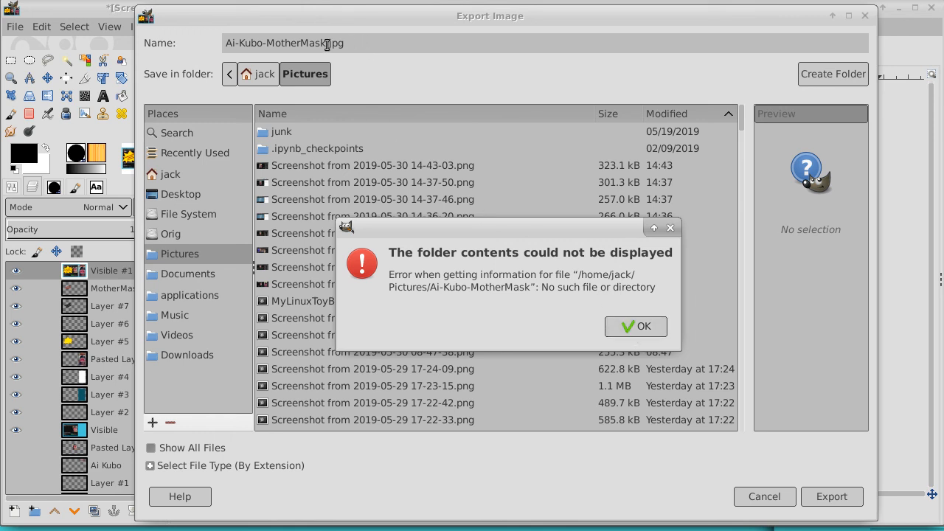
click(670, 228)
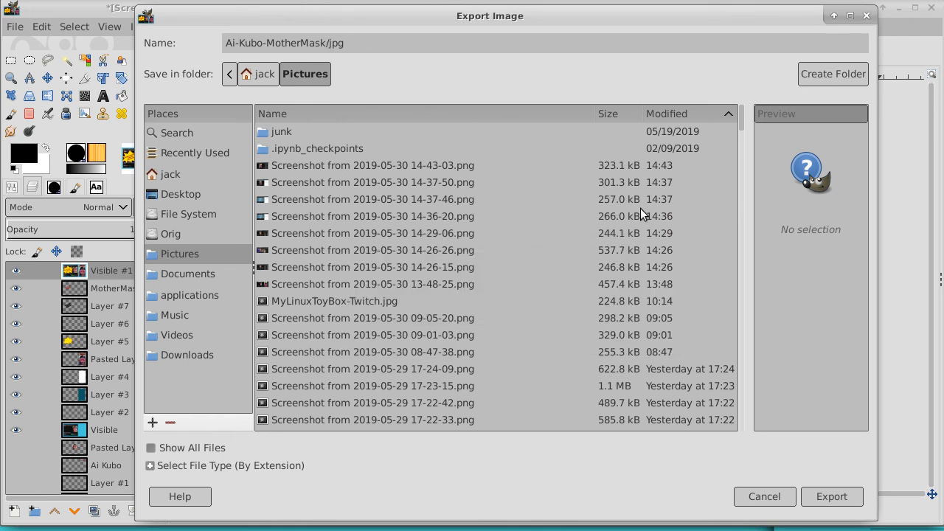
click(325, 44)
text(.)
- Export the image to the ScreenCaptures folder on the Desktop as a JPEG with quality 90
click(184, 192)
double_click(293, 133)
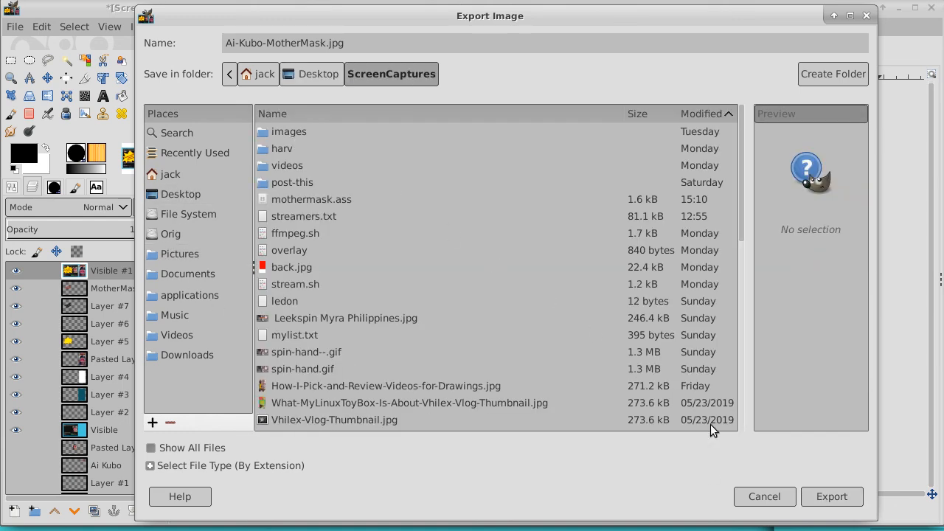
scroll(710, 424, down, 2)
click(836, 497)
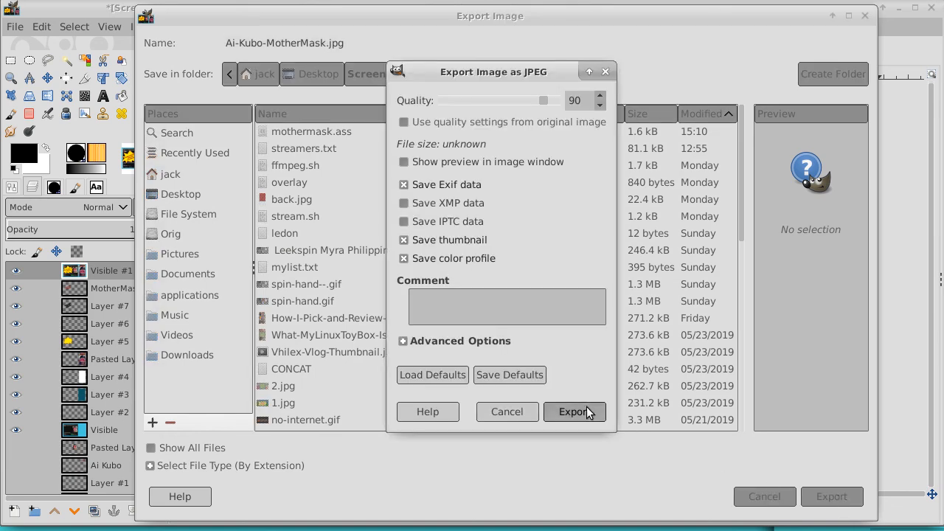
click(586, 410)
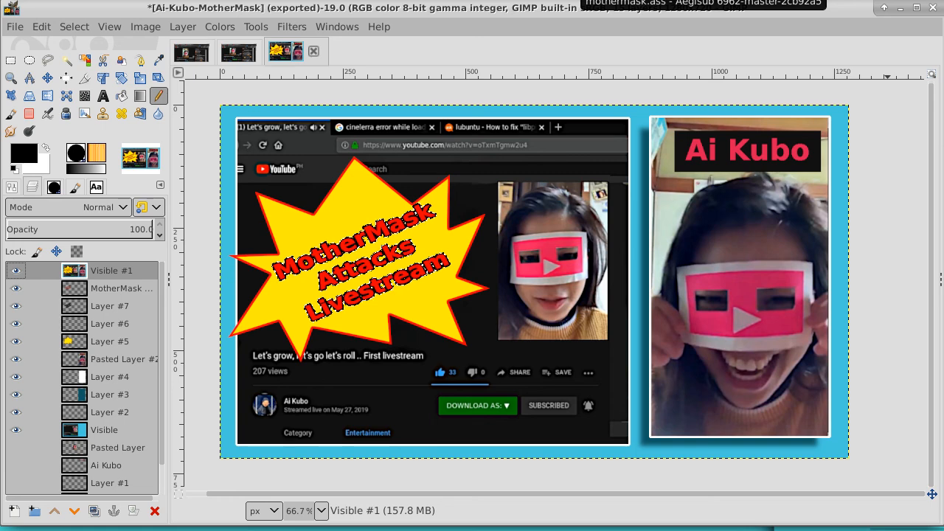
- Select the entire image with the merged visible layer active
click(75, 29)
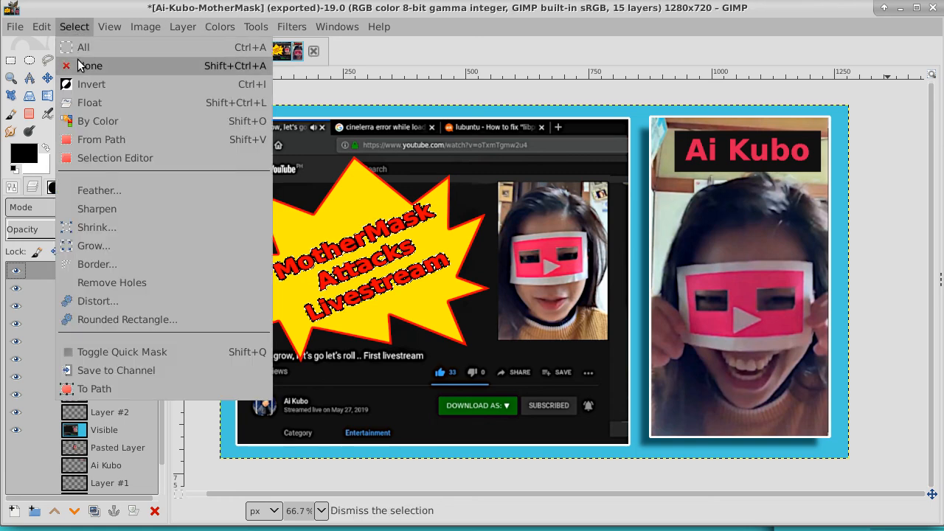
click(82, 49)
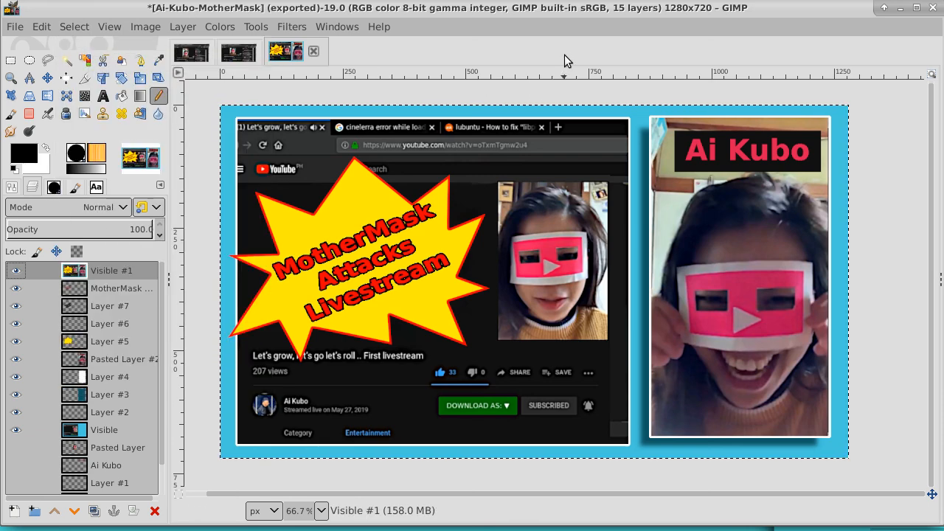